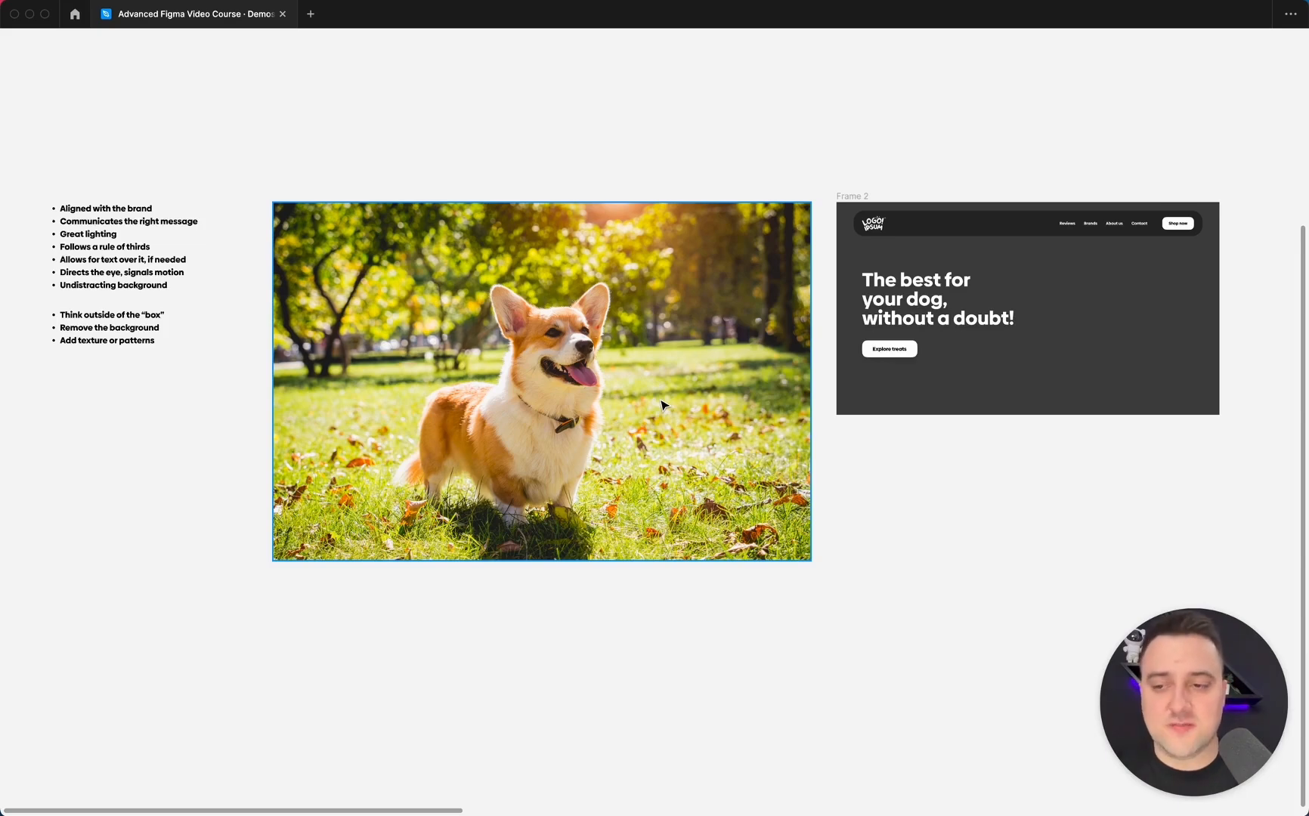
Review the image-selection checklist alongside the corgi photo and the dark hero frame.
scroll(664, 406, "left", 3)
scroll(663, 406, "up", 3)
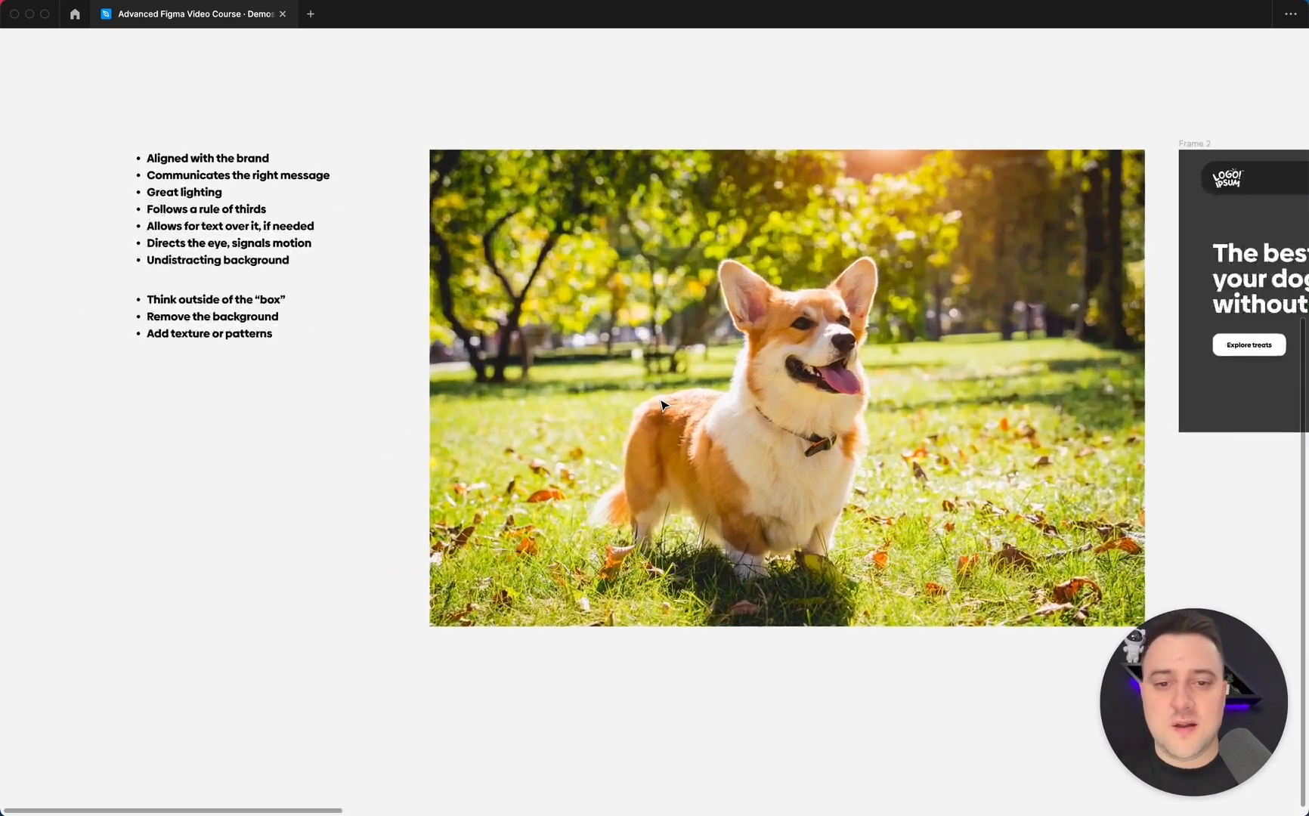
scroll(663, 406, "left", 4)
scroll(663, 406, "up", 5)
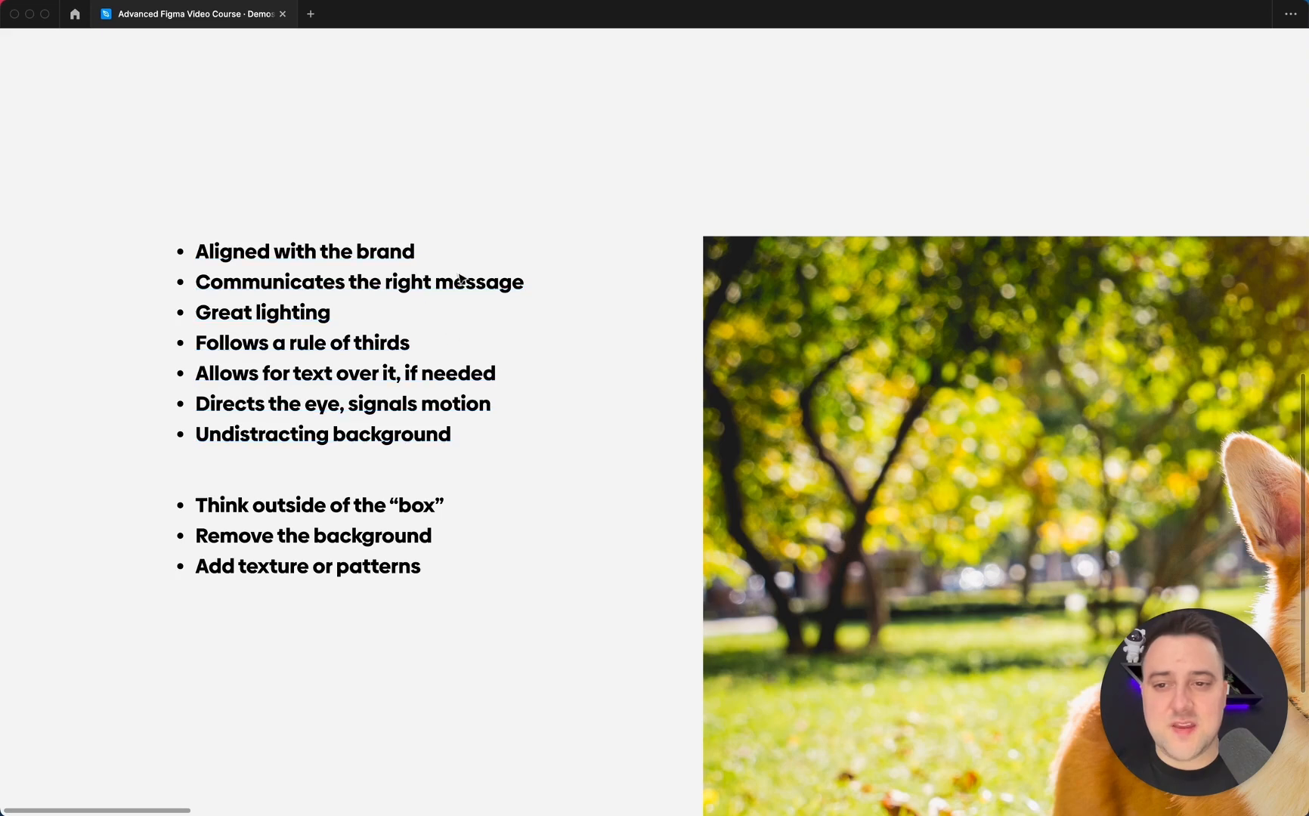
scroll(481, 264, "down", 3)
scroll(481, 263, "down", 3)
scroll(481, 263, "right", 4)
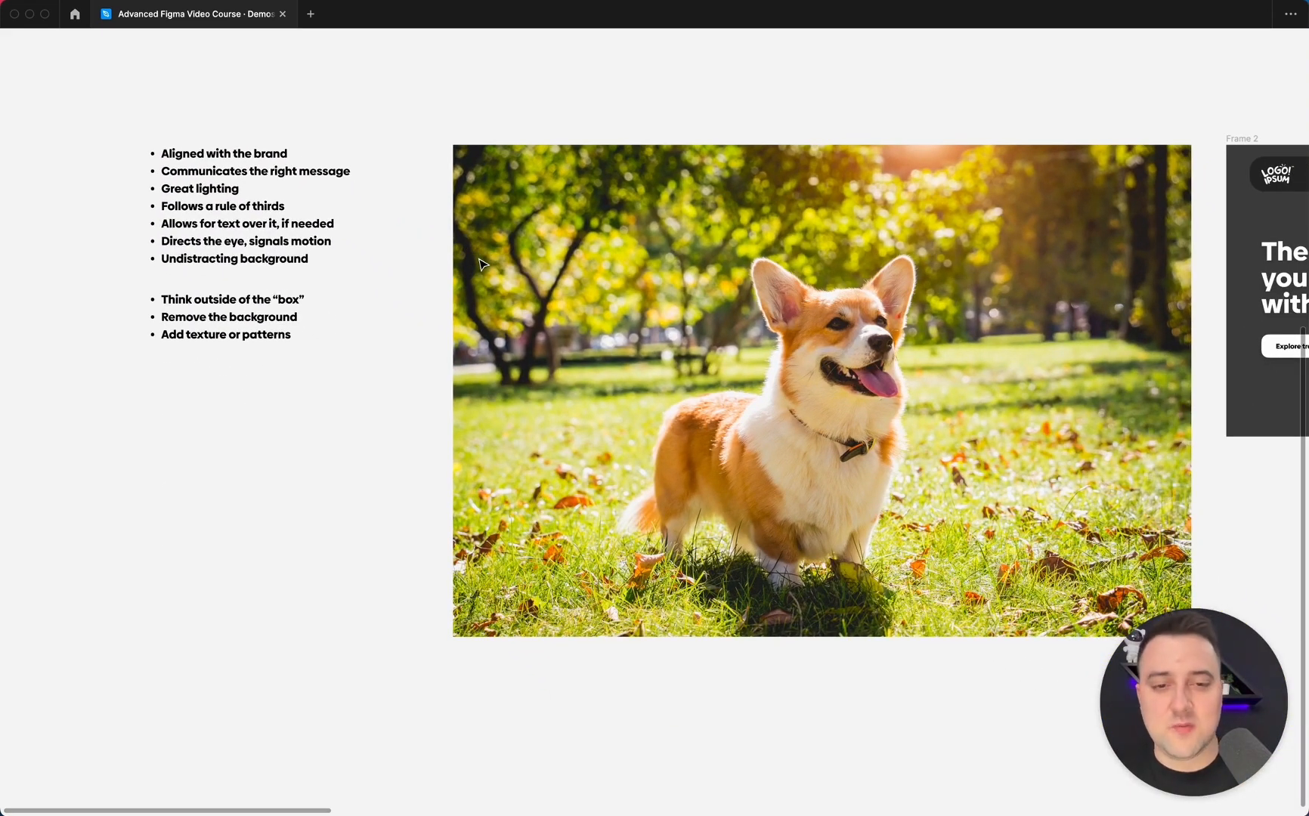
scroll(481, 264, "up", 2)
scroll(480, 264, "right", 2)
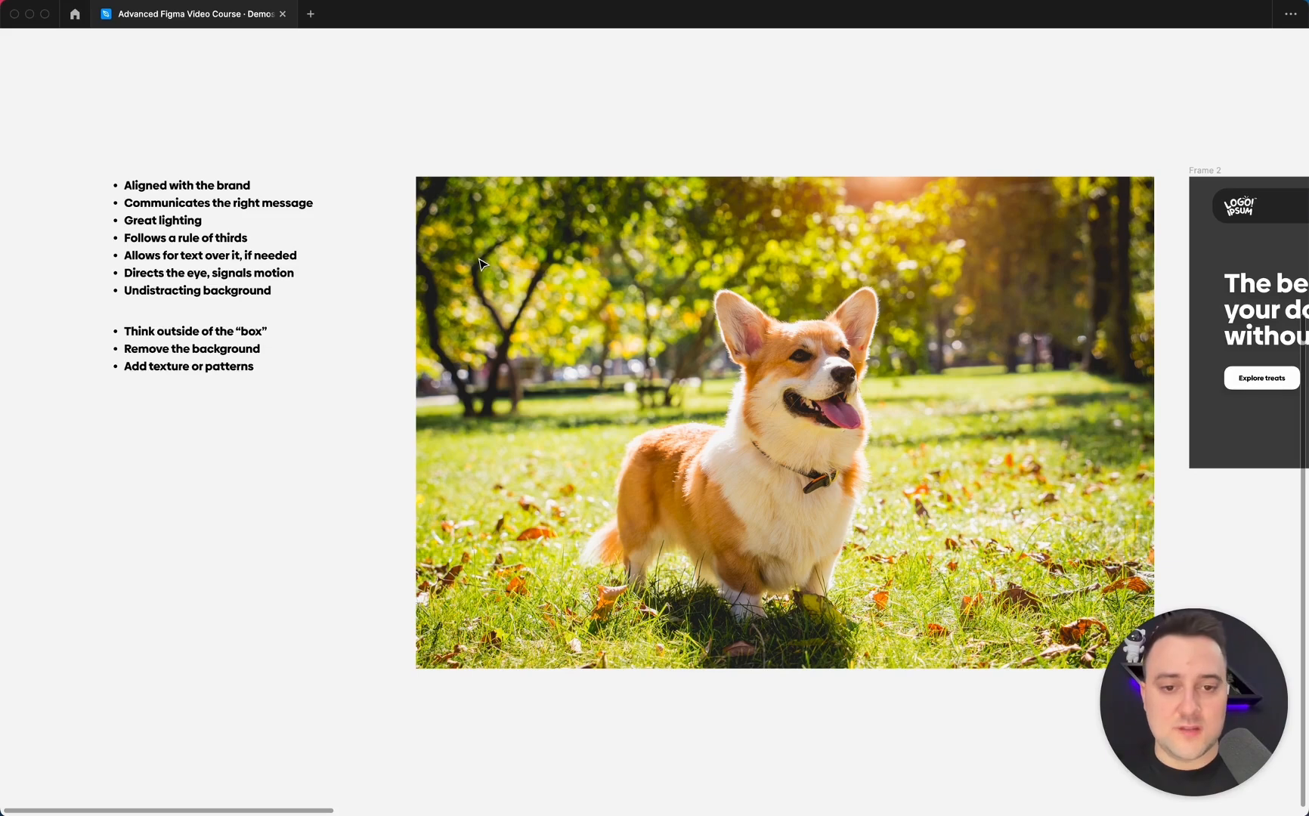
scroll(483, 264, "right", 10)
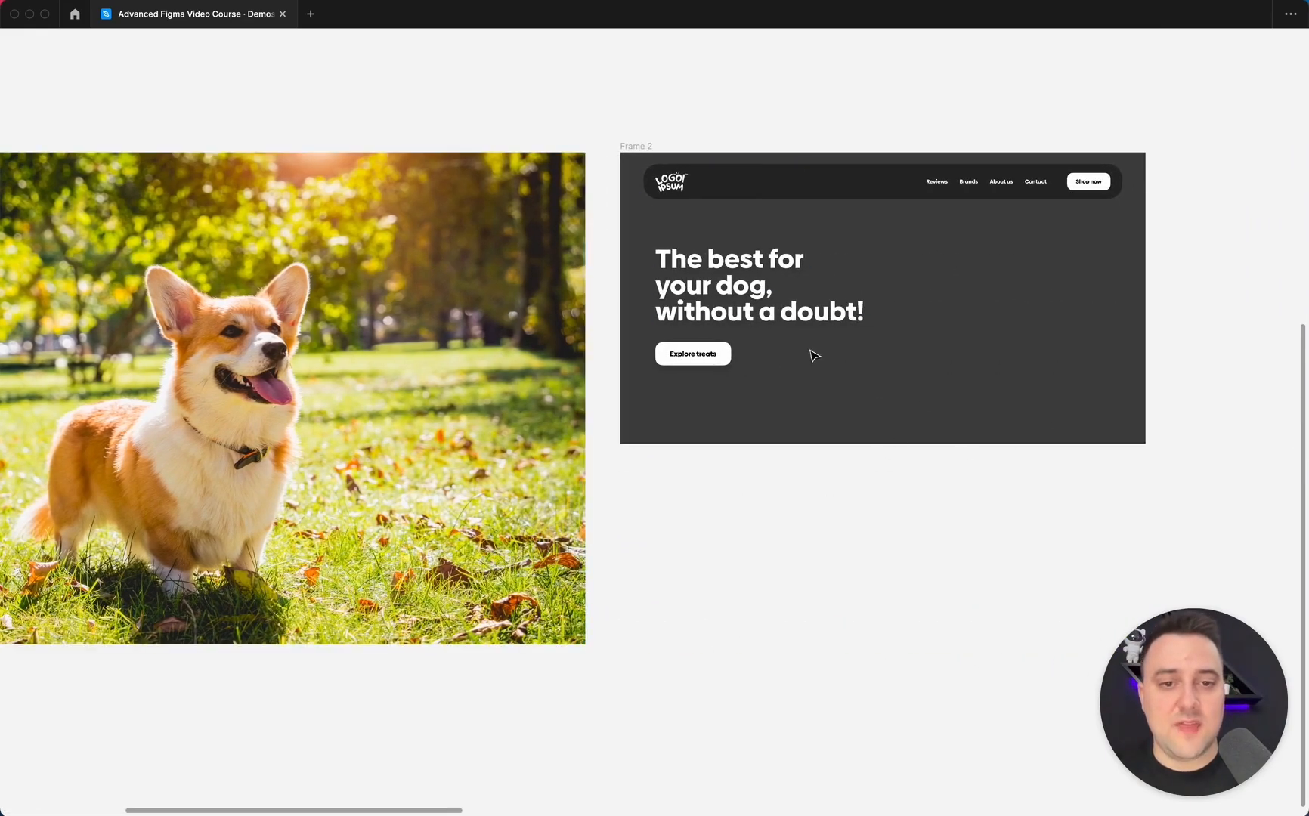
scroll(745, 333, "left", 15)
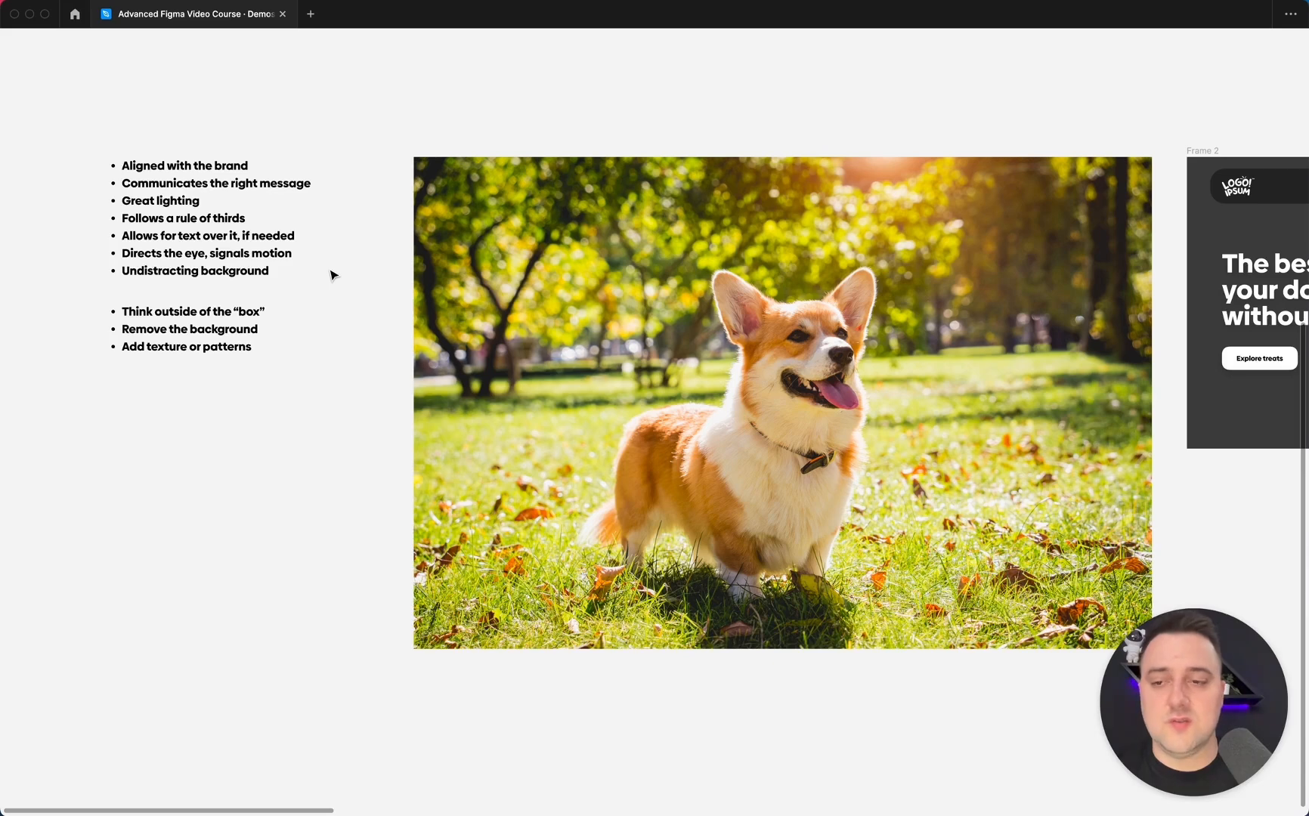
Examine the dog-treat hero frame's navigation bar, heading and call-to-action layout up close.
scroll(432, 290, "right", 12)
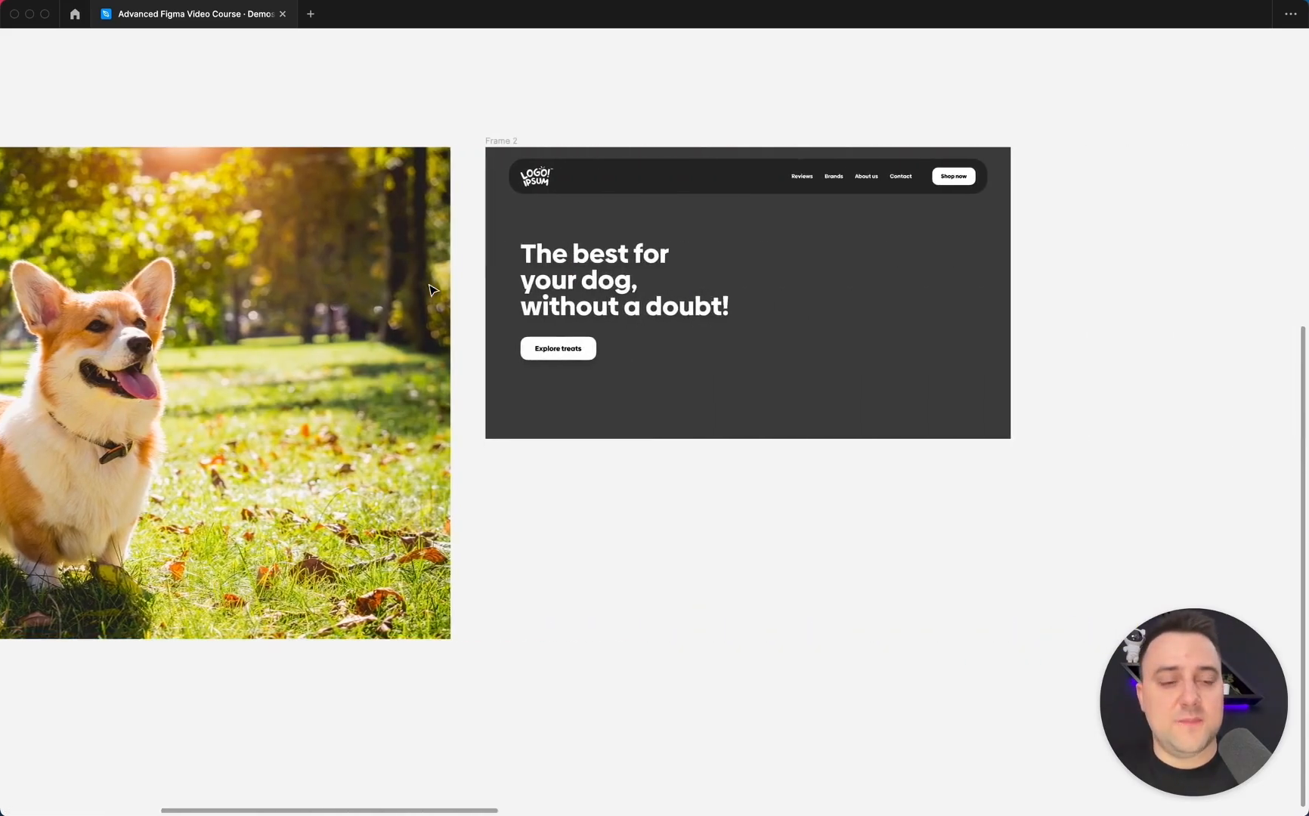
scroll(434, 291, "up", 5)
scroll(434, 290, "right", 1)
scroll(434, 290, "up", 1)
scroll(432, 290, "right", 4)
scroll(433, 290, "up", 2)
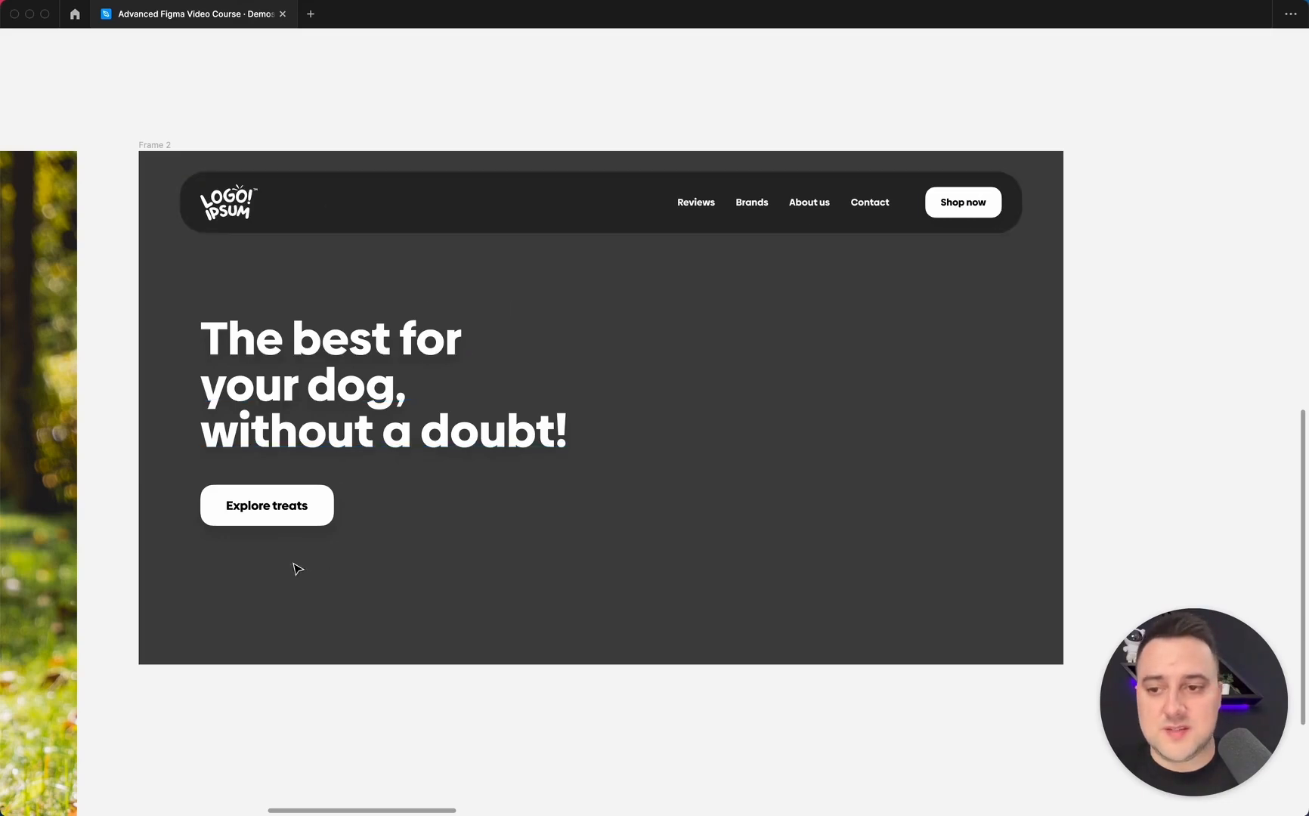
key("shift+n")
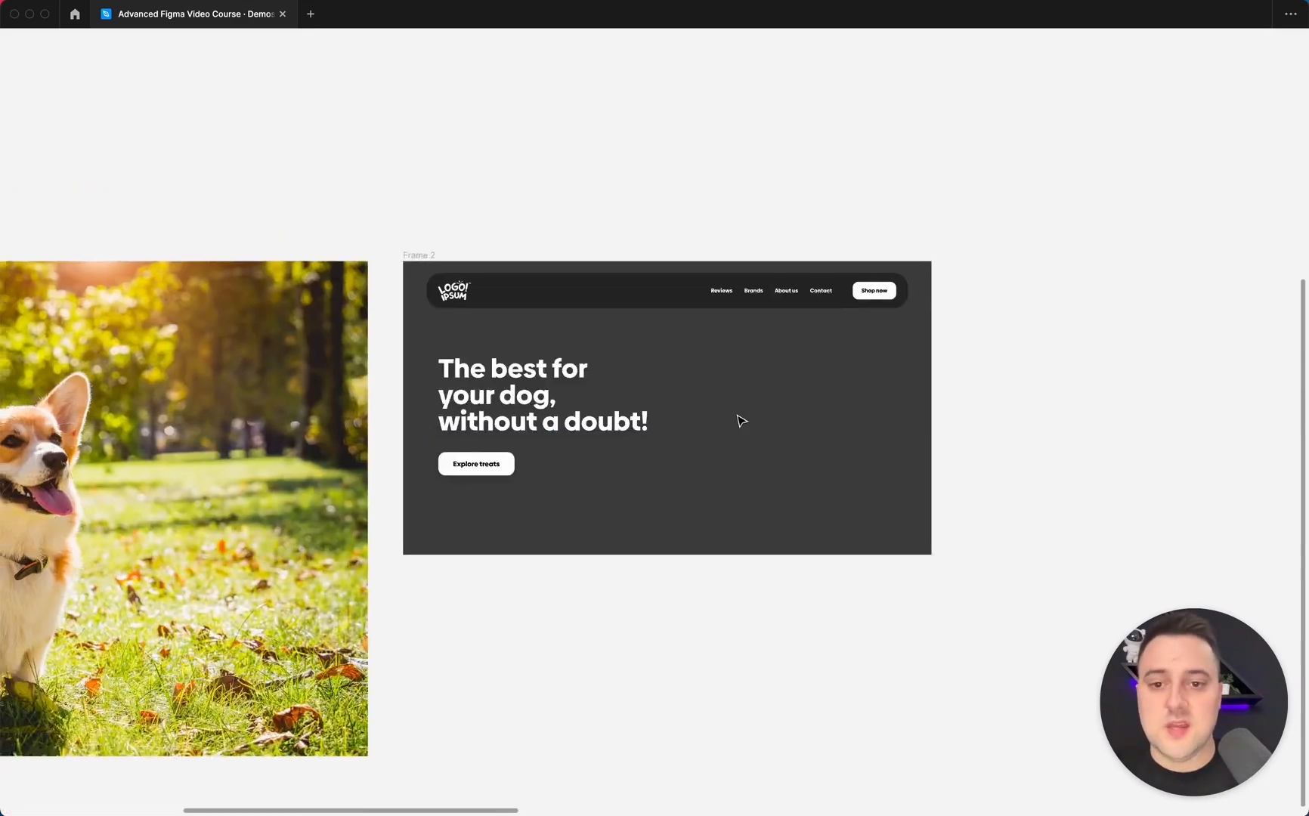
Compare the corgi photo with the checklist points on lighting, composition, text space and background.
scroll(739, 420, "right", 3)
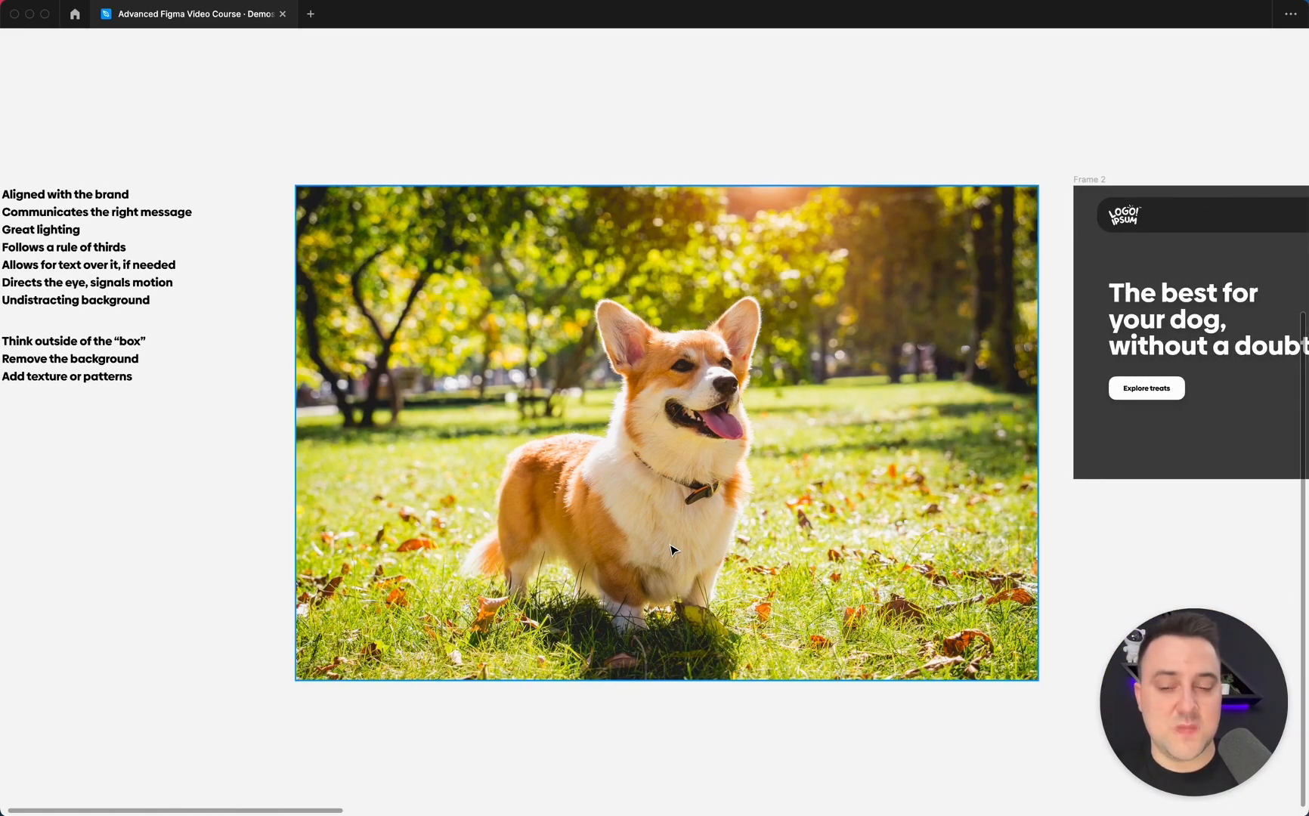
scroll(672, 551, "left", 5)
scroll(486, 188, "right", 4)
scroll(485, 188, "down", 2)
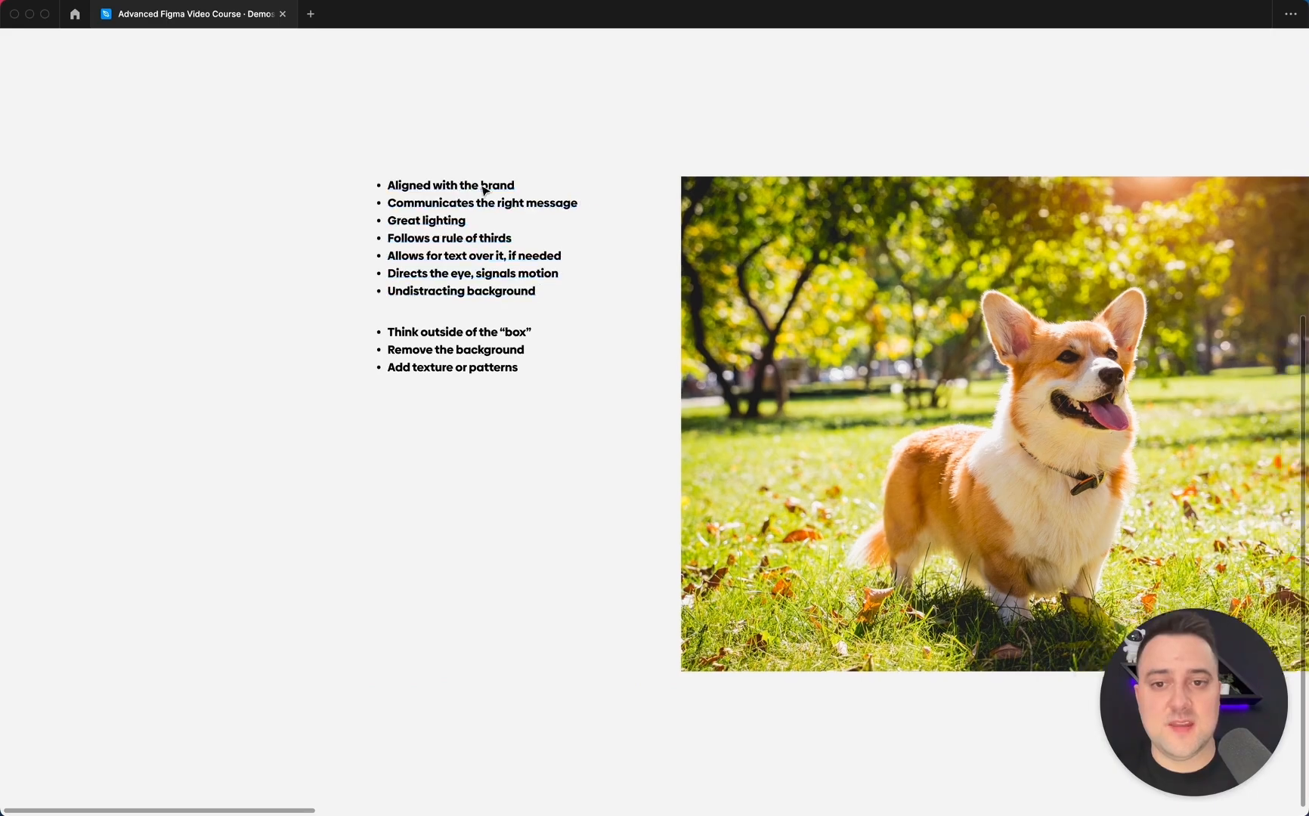
scroll(728, 304, "up", 3)
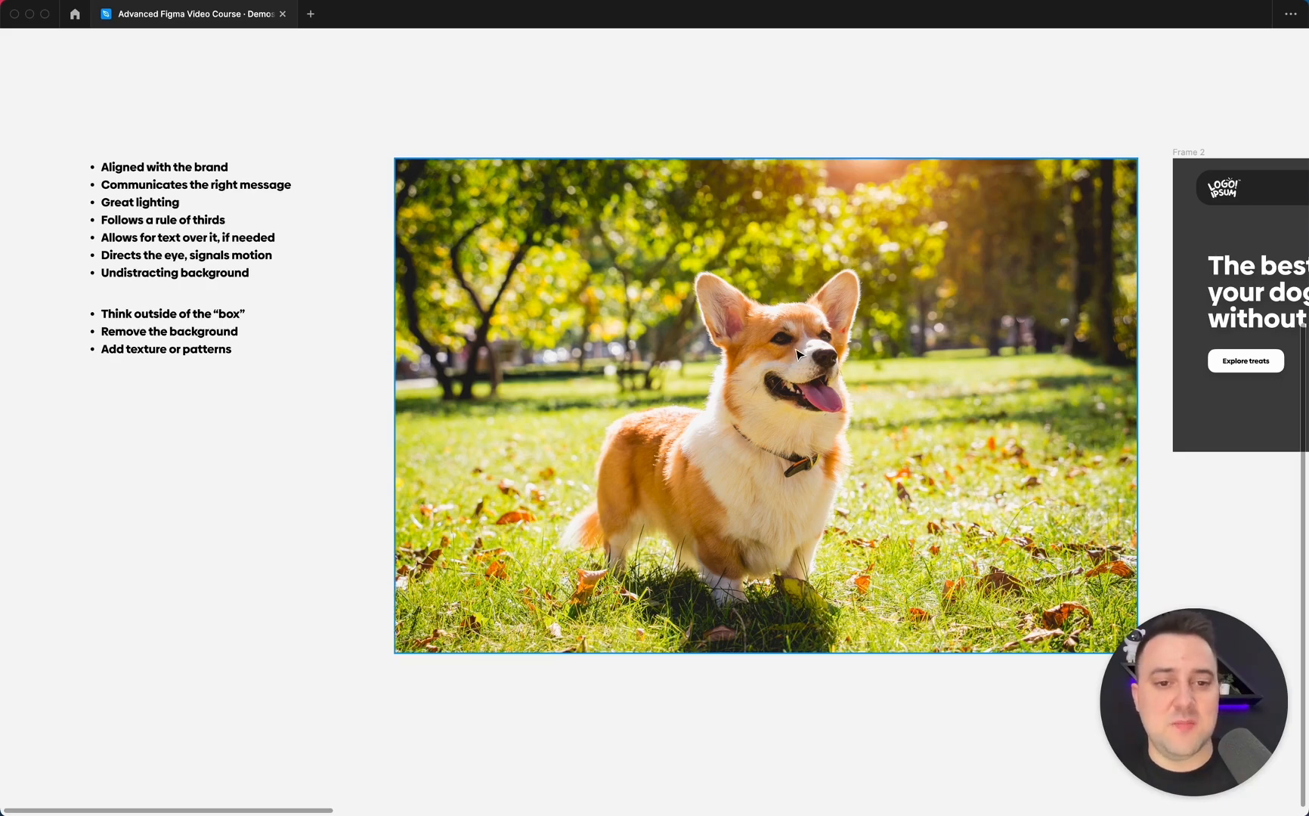
scroll(786, 344, "right", 3)
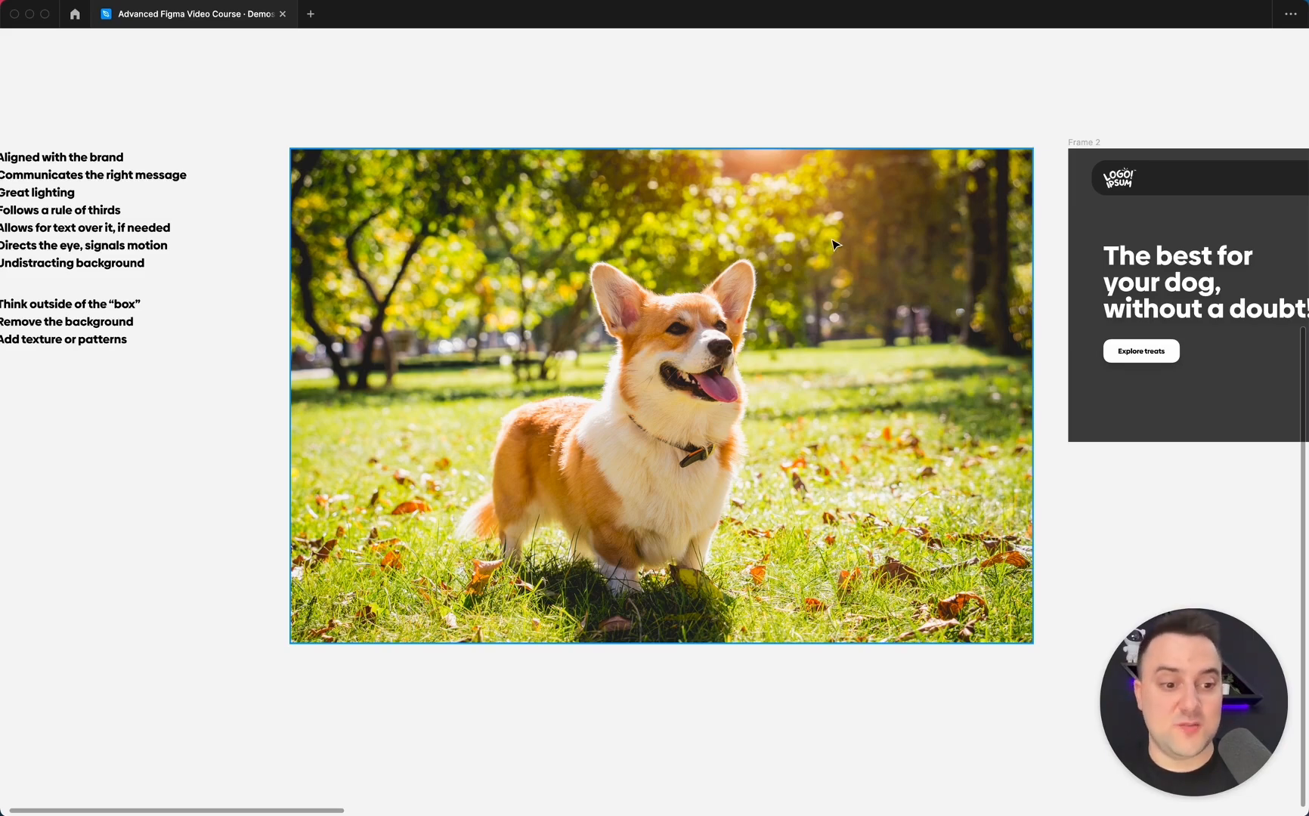
scroll(834, 244, "left", 3)
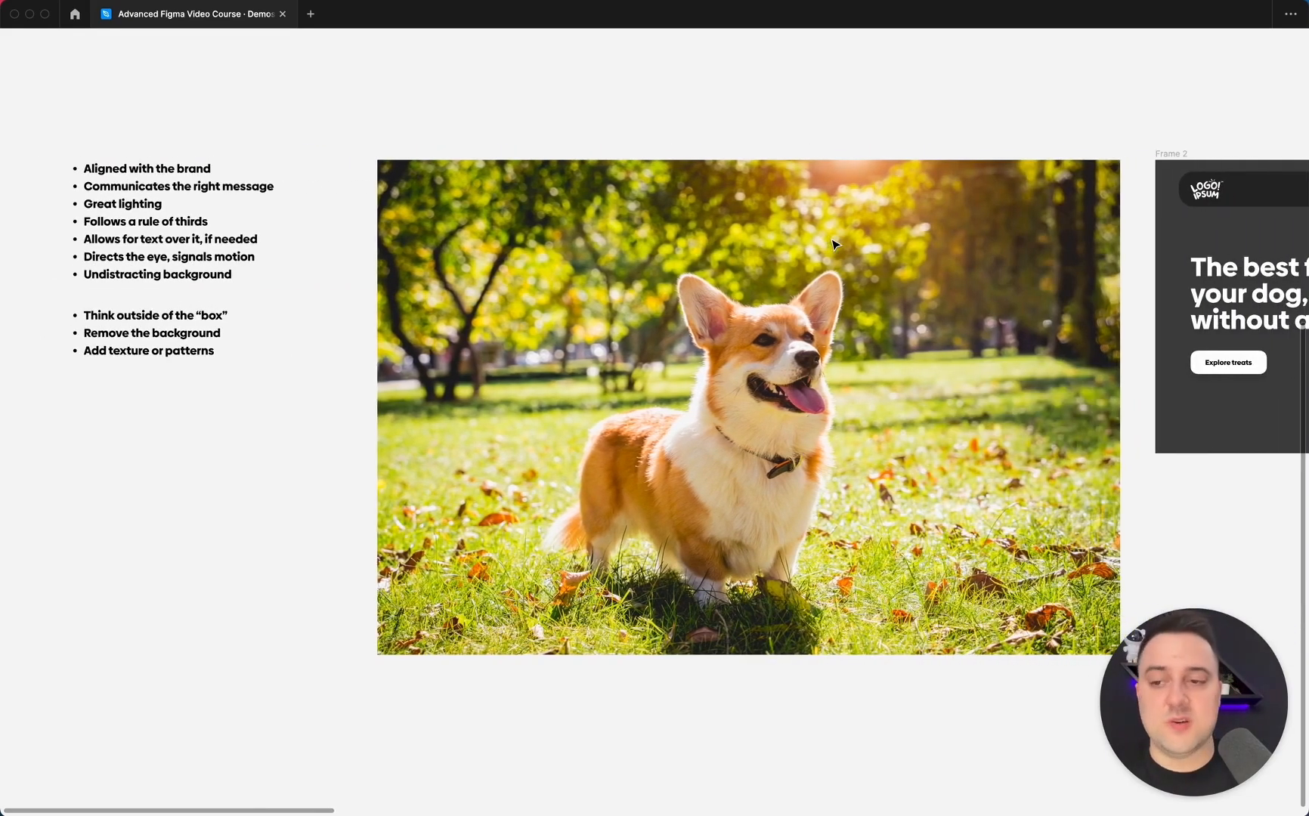
scroll(834, 244, "left", 8)
scroll(595, 270, "right", 7)
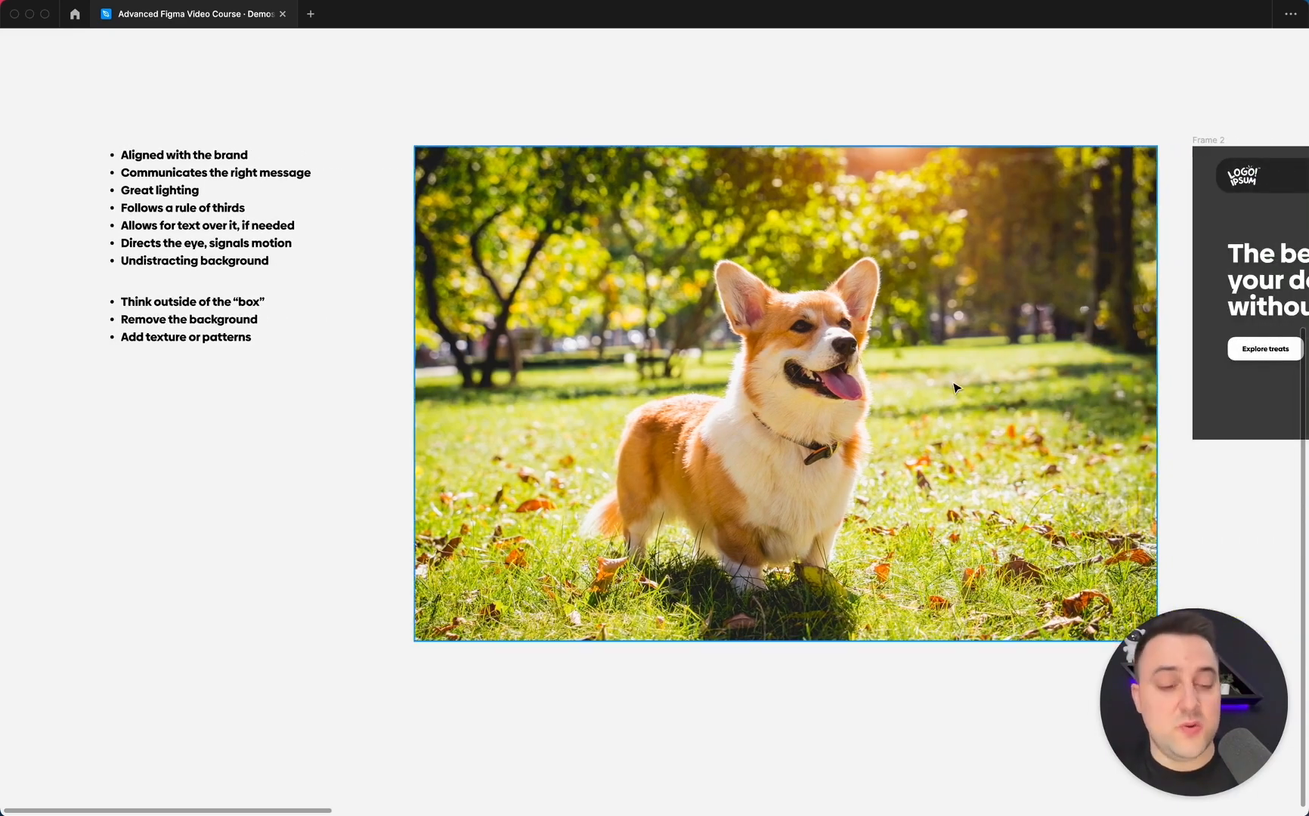
Copy the corgi photo, show the interface panels and paste the photo into Frame 2.
left_click(835, 305)
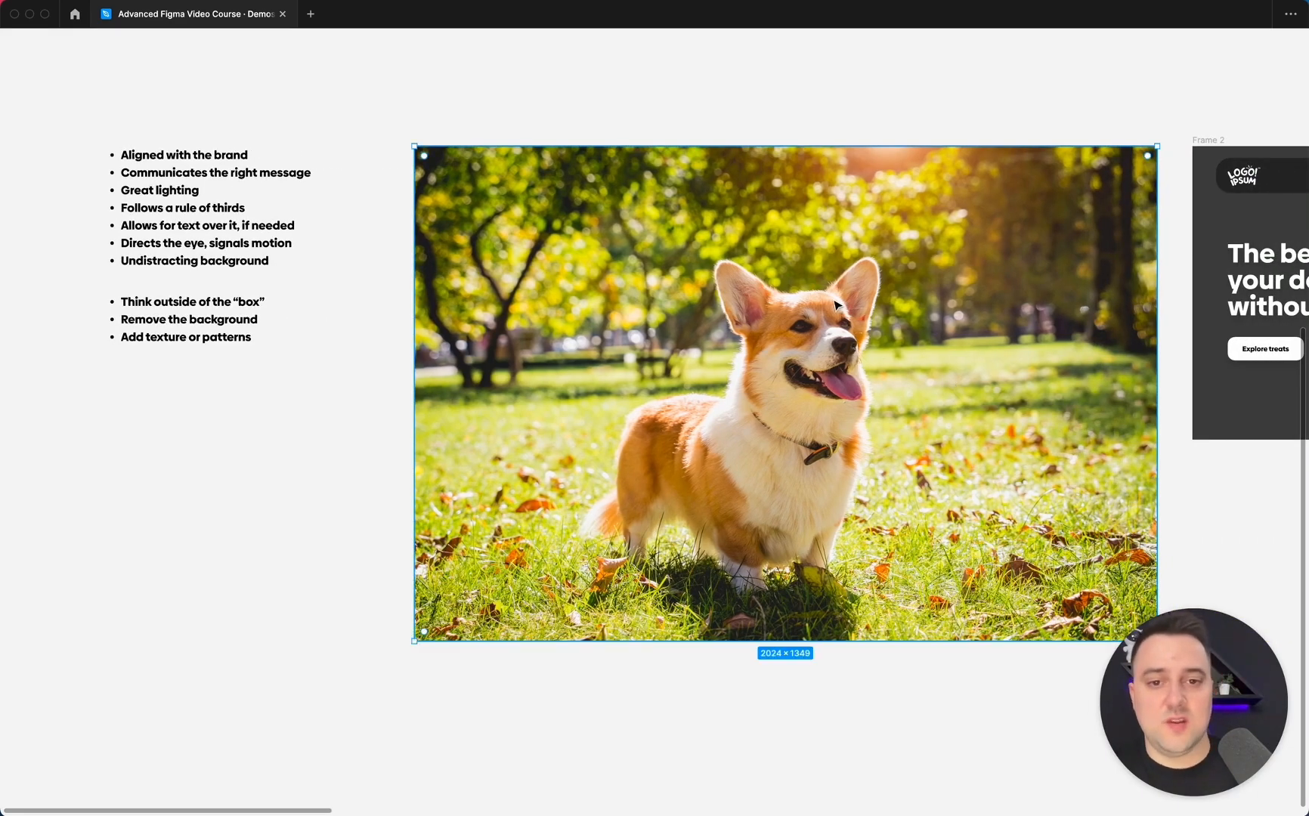
scroll(835, 304, "right", 10)
key("super+c")
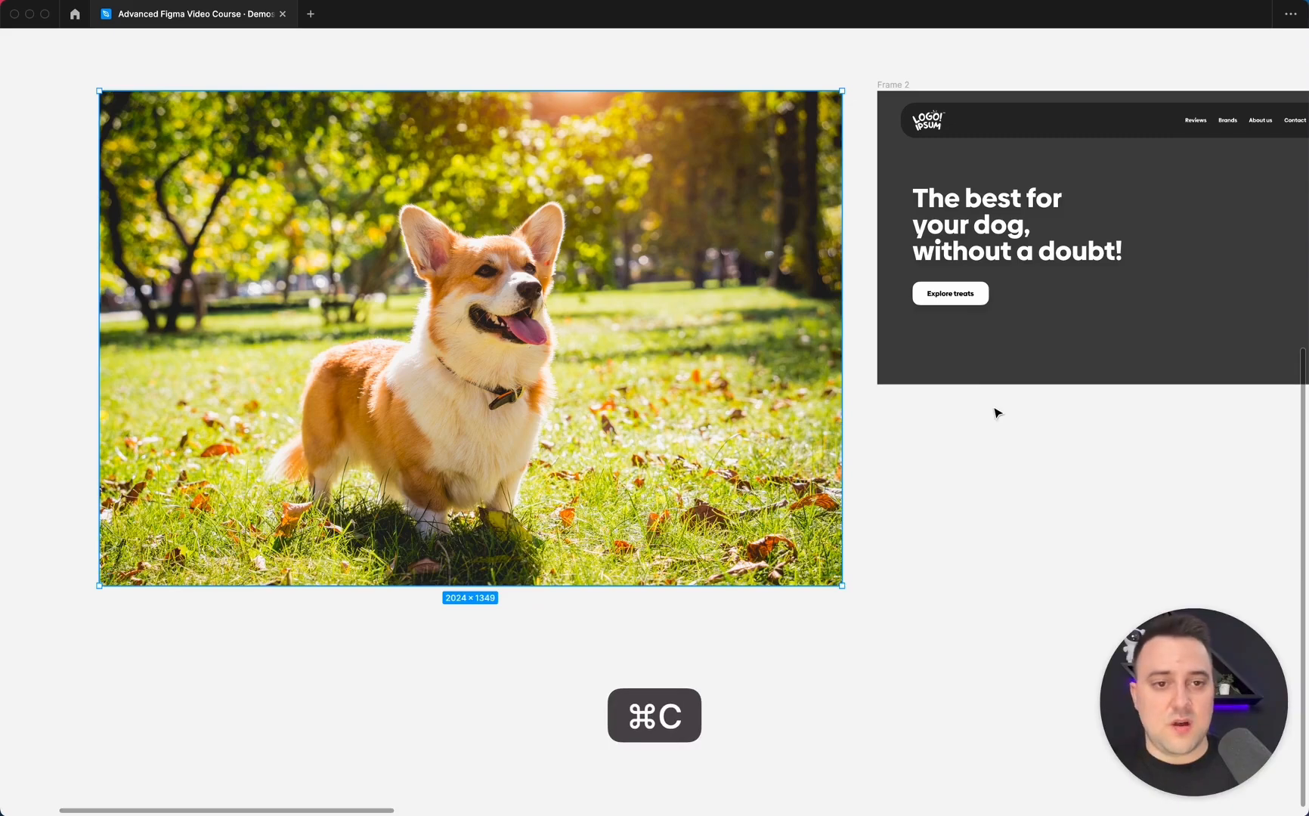
scroll(994, 412, "right", 6)
left_click(938, 466)
key("super+period")
scroll(939, 468, "right", 5)
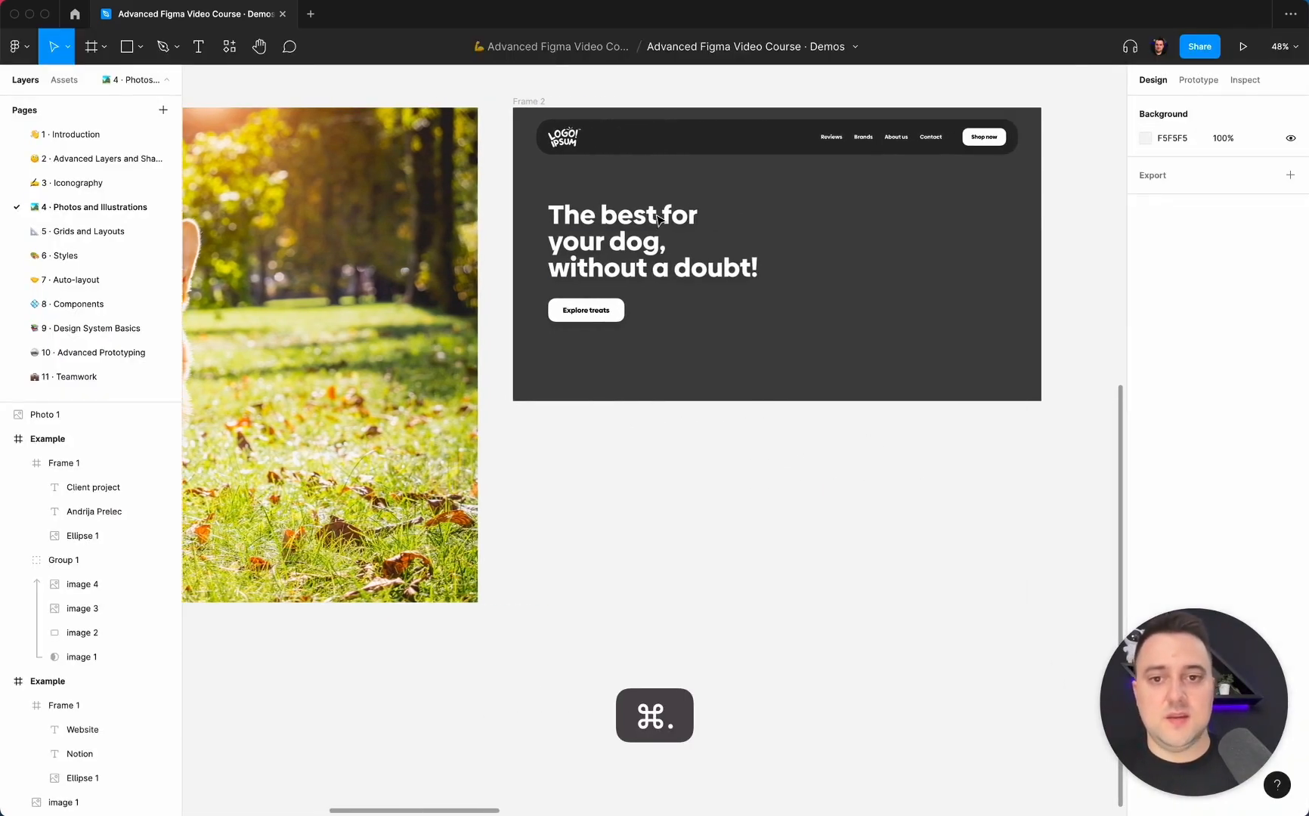
left_click(528, 103)
key("super+v")
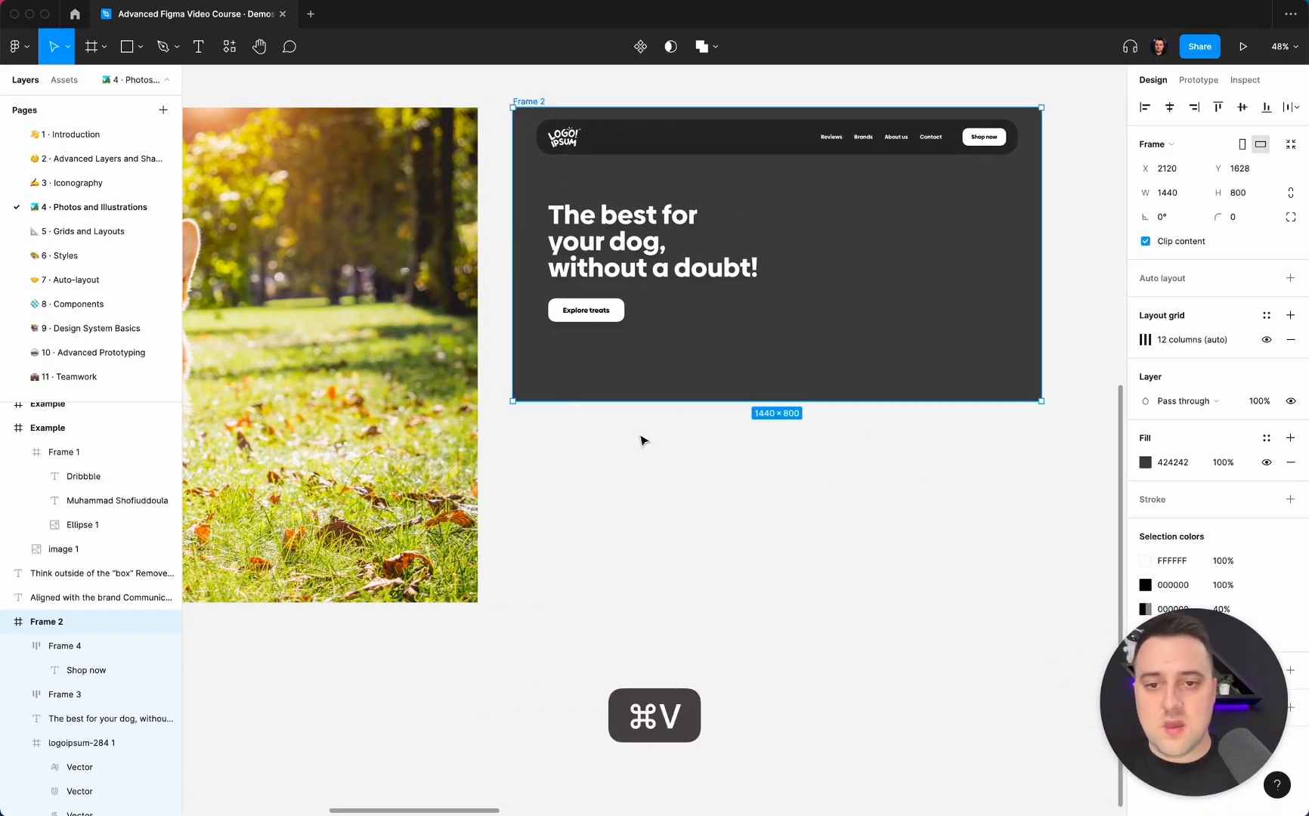
Move Photo 1 to the bottom of Frame 2's layer stack, below Rectangle 1, behind the text and navigation.
scroll(926, 419, "up", 2)
scroll(926, 420, "up", 2)
scroll(925, 419, "right", 1)
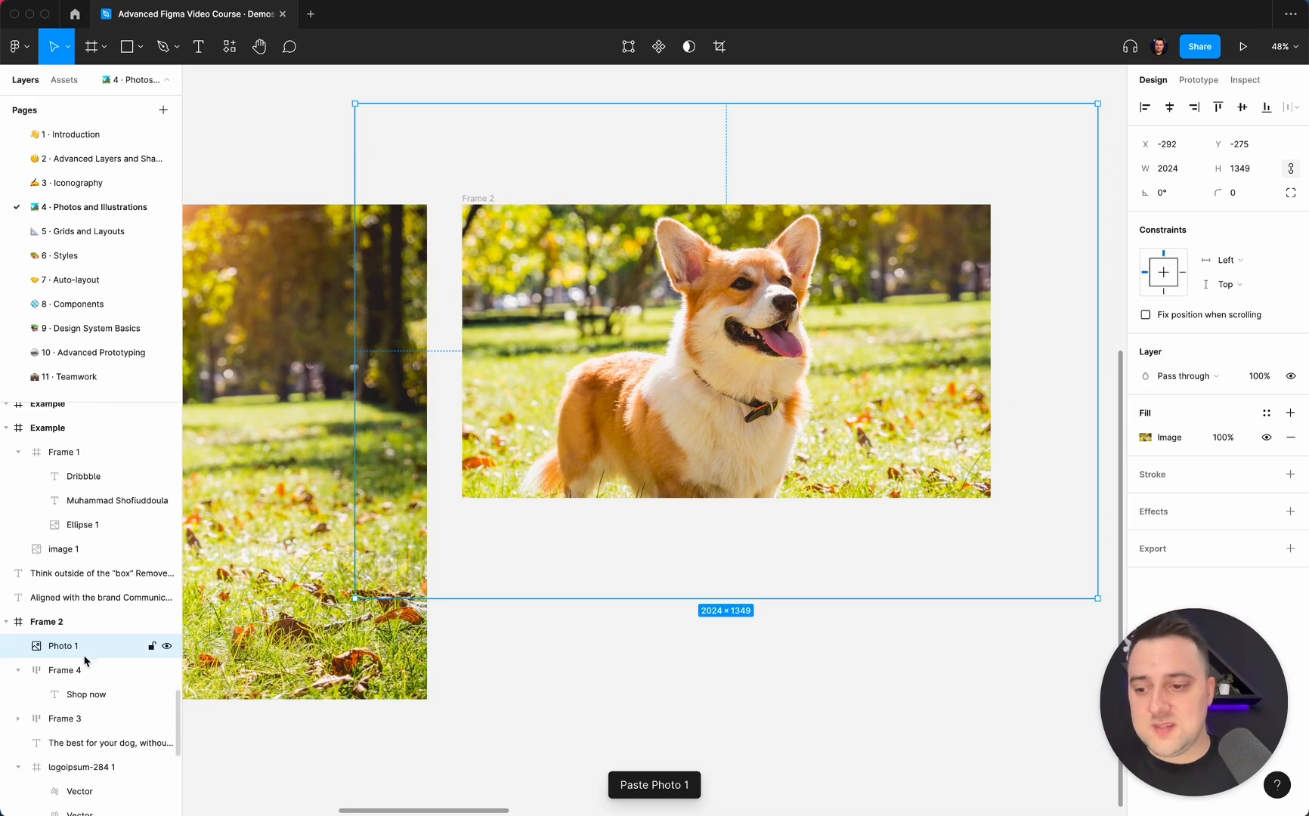
scroll(84, 529, "down", 5)
scroll(83, 478, "up", 5)
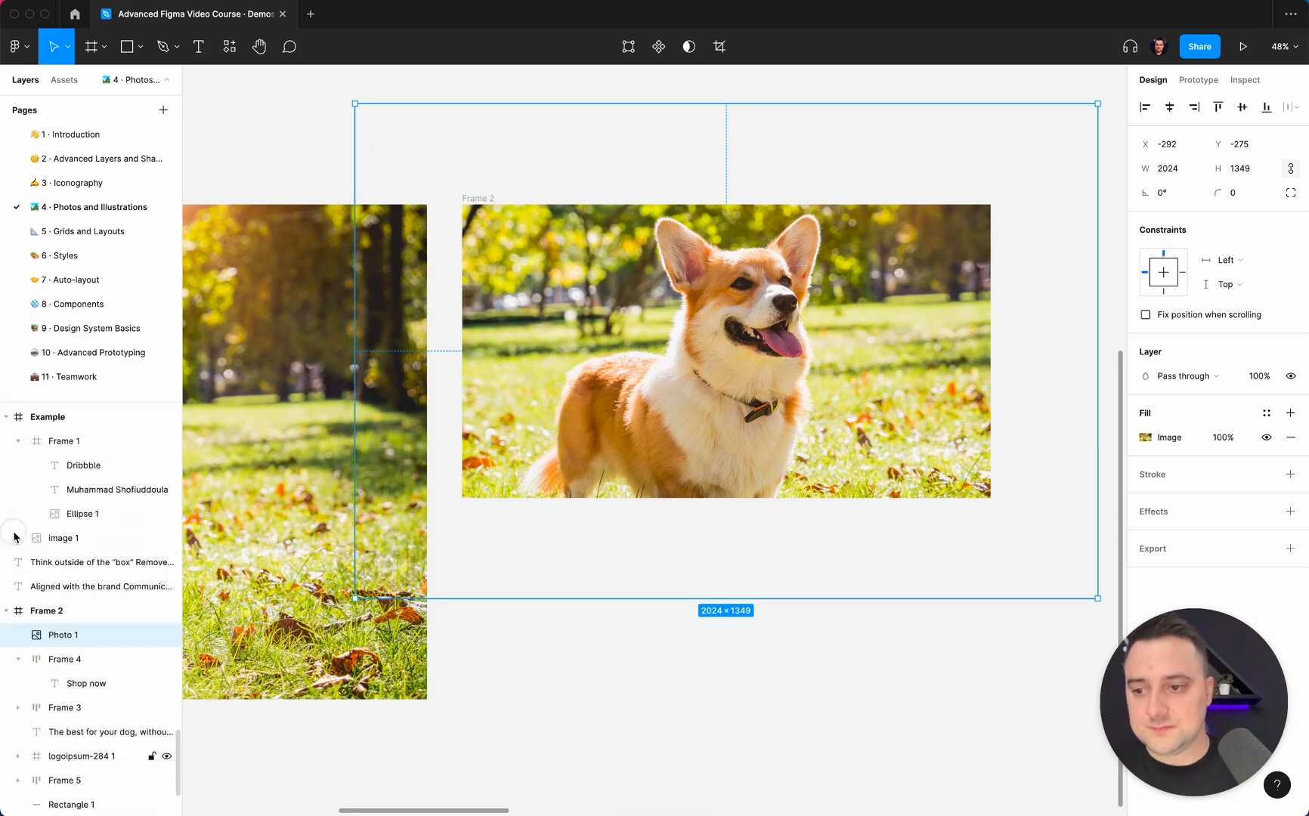
left_click_drag(57, 645, 61, 725)
left_click_drag(60, 720, 59, 761)
scroll(59, 761, "down", 2)
left_click_drag(80, 644, 72, 805)
scroll(585, 582, "up", 3)
scroll(585, 582, "up", 3)
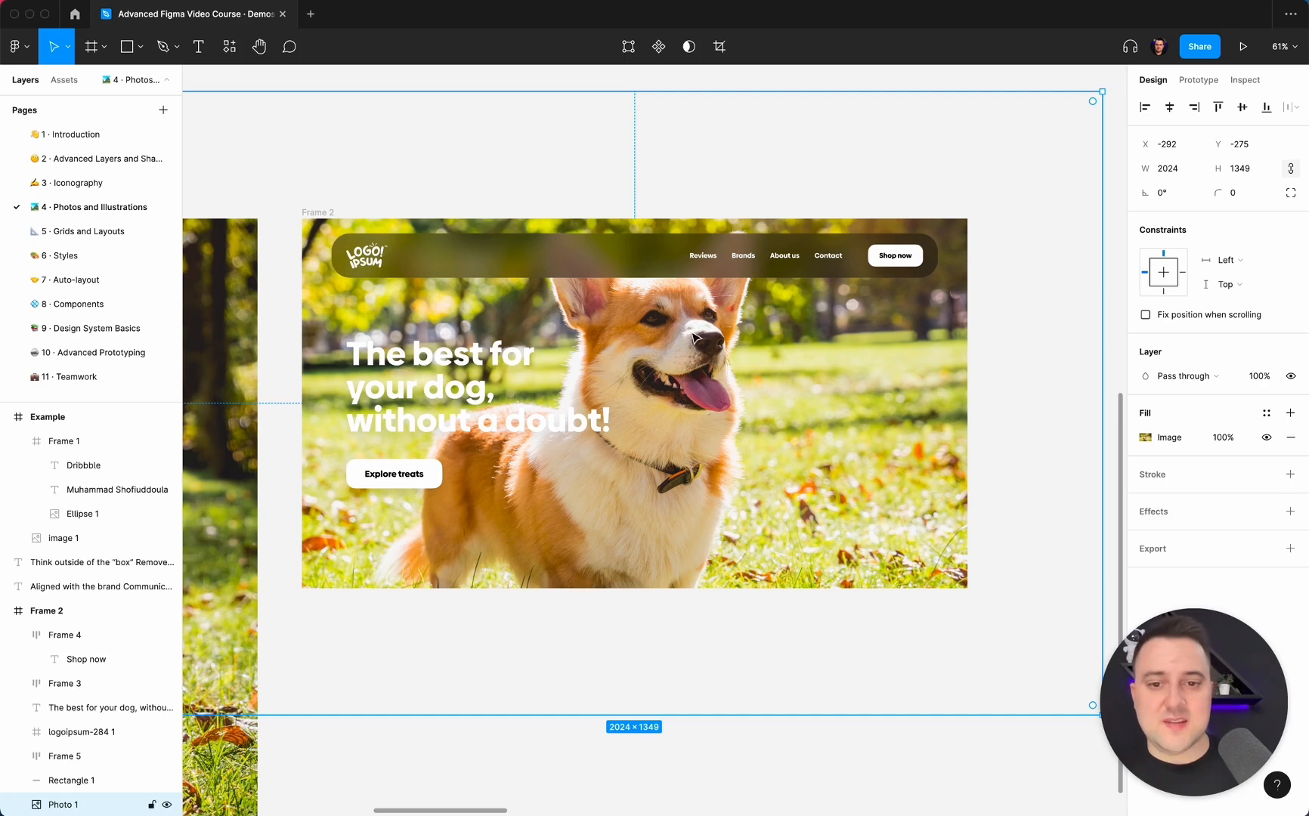
Scale the background photo in Frame 2 proportionally down to about 1637 × 1091.
scroll(695, 338, "down", 3)
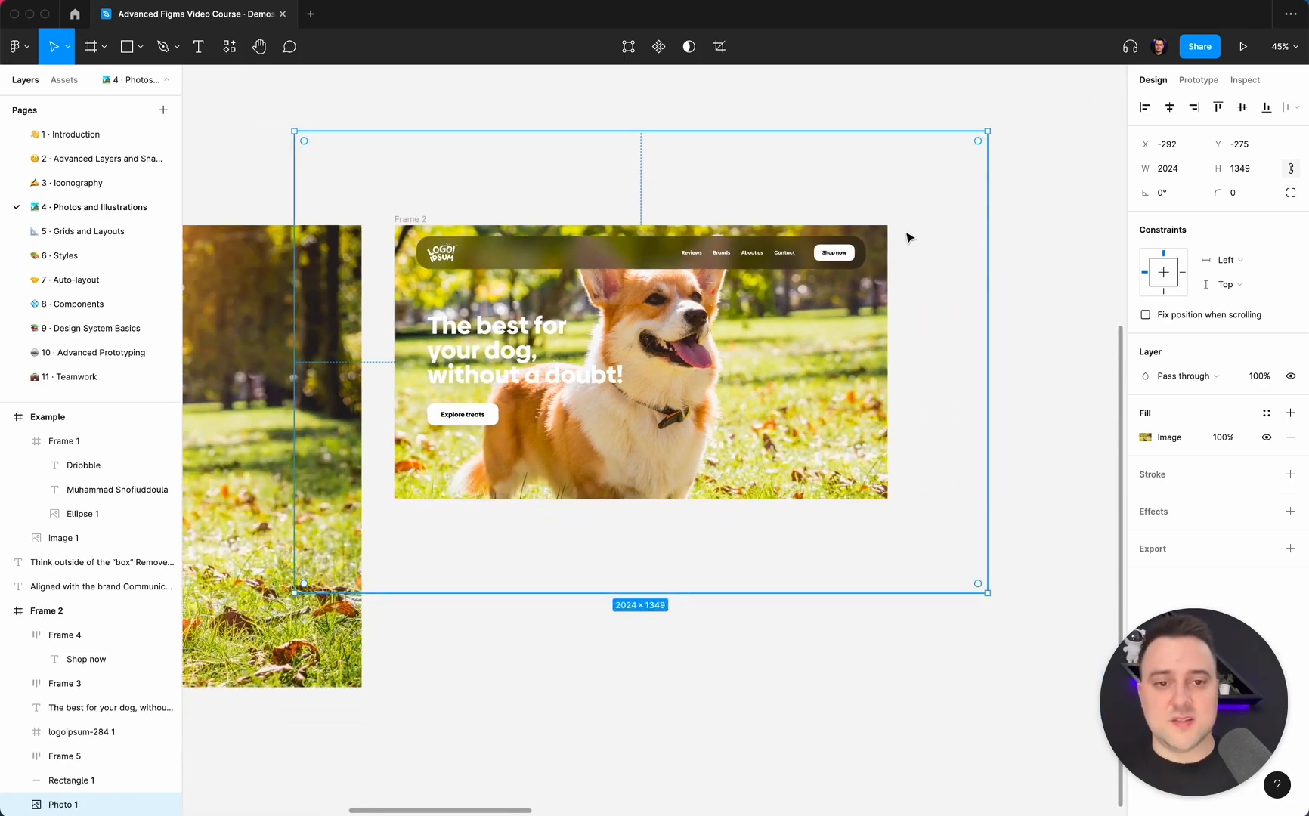
left_click_drag(988, 133, 897, 251)
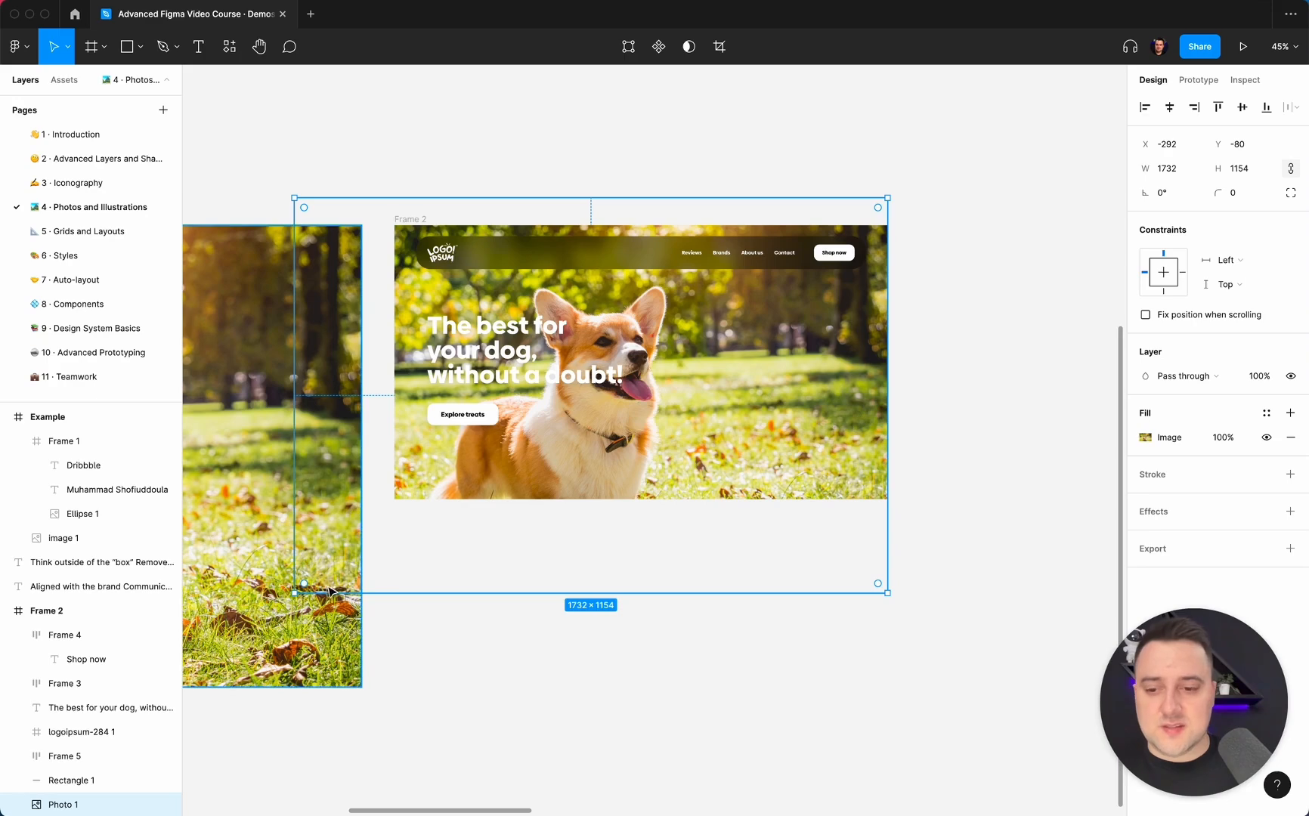
left_click_drag(295, 593, 345, 572)
scroll(752, 512, "up", 5)
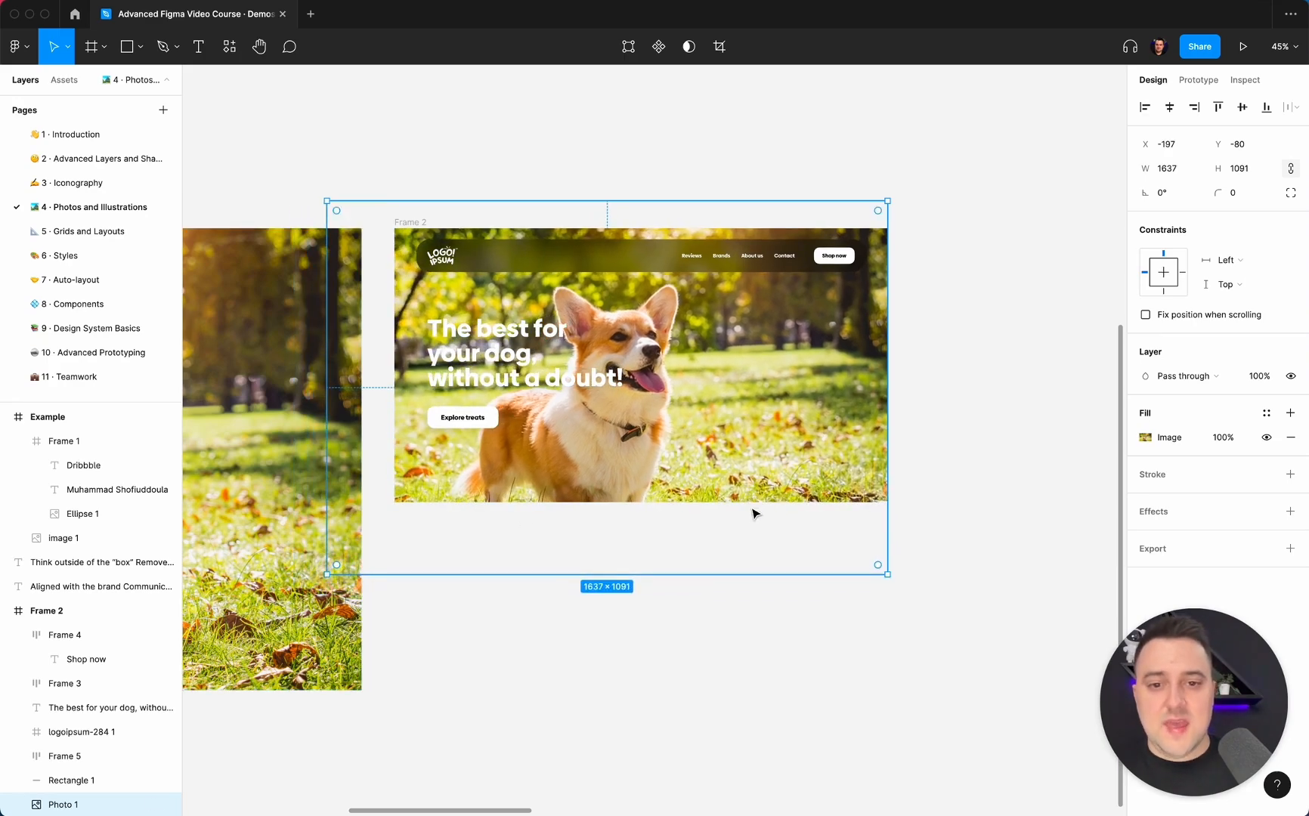
Align the background photo with the frame's left edge at X 0 and enlarge it to about 1831 × 1220.
scroll(751, 512, "up", 3)
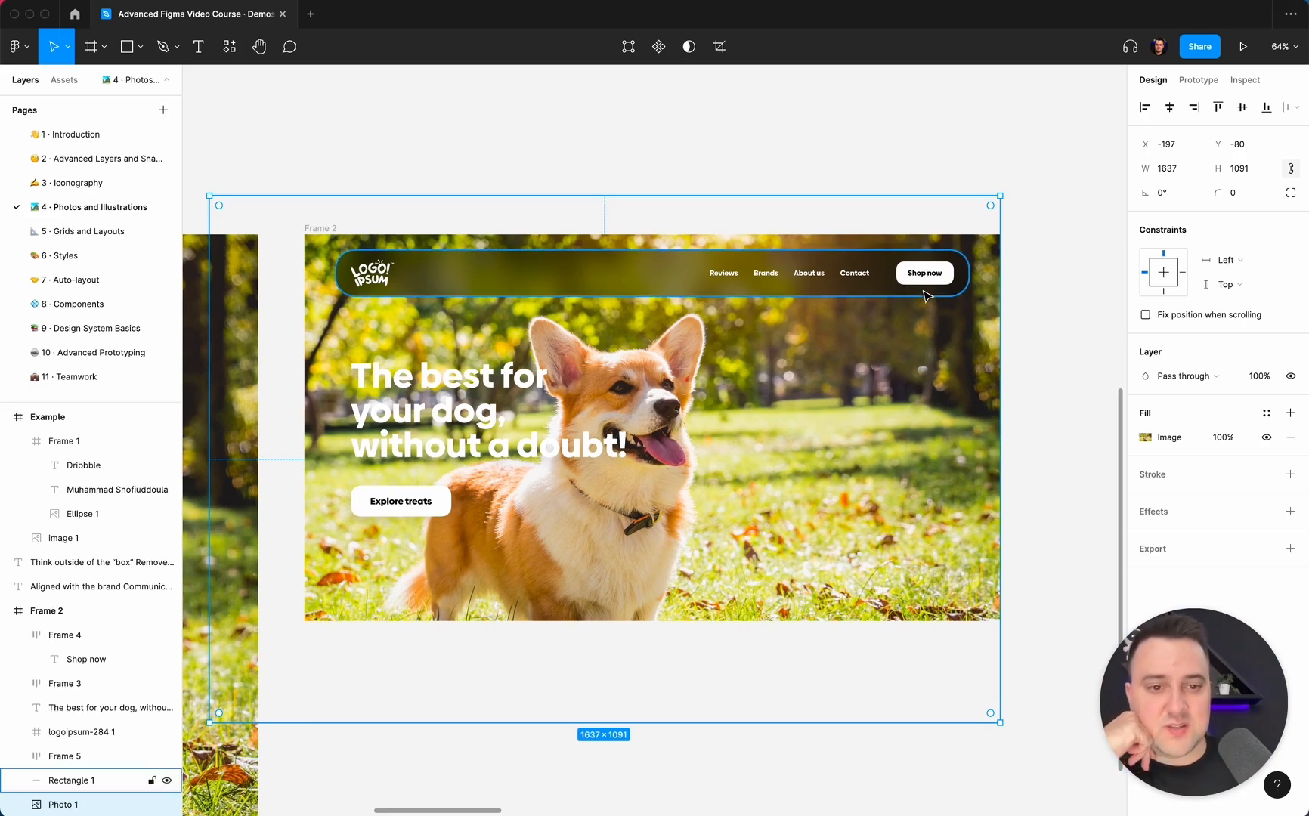
left_click_drag(699, 468, 792, 461)
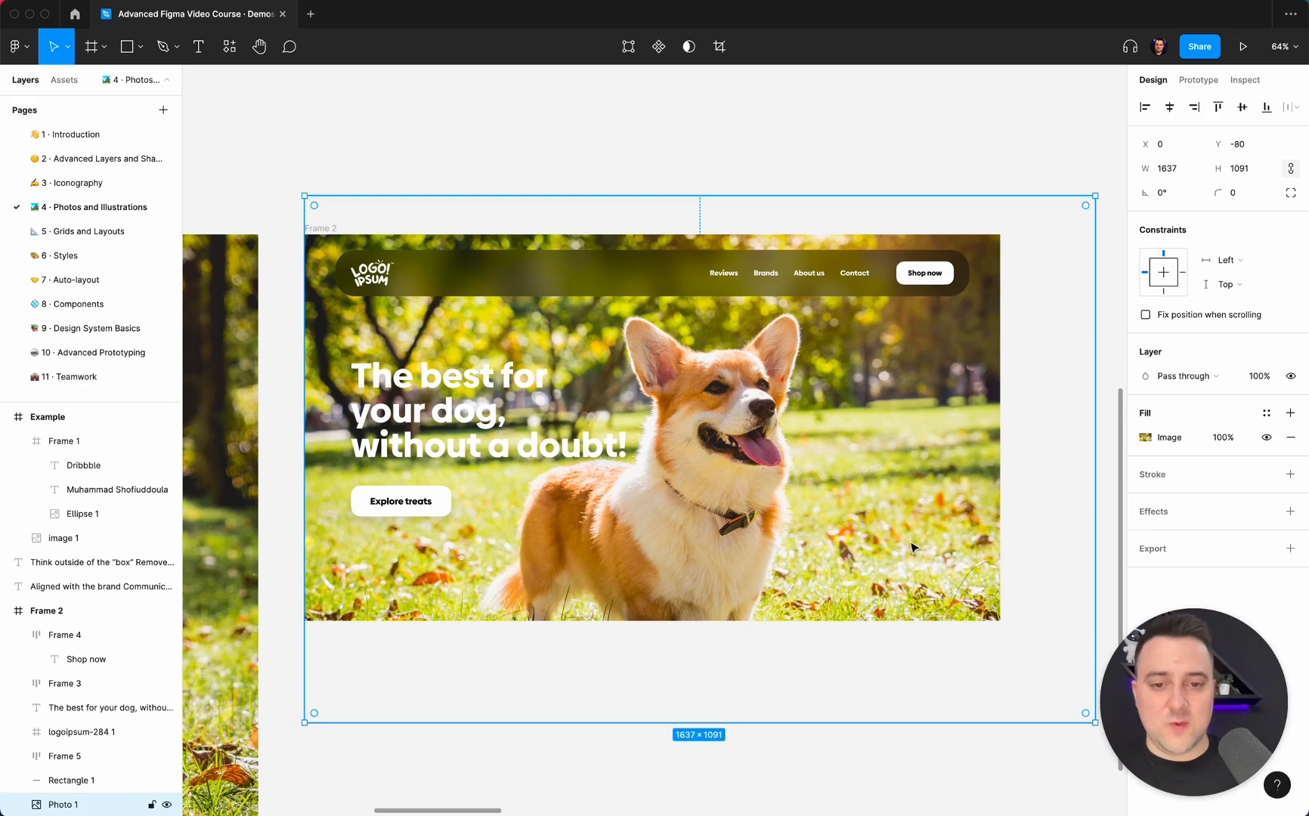
scroll(993, 434, "down", 5, "ctrl")
left_click_drag(939, 624, 994, 644)
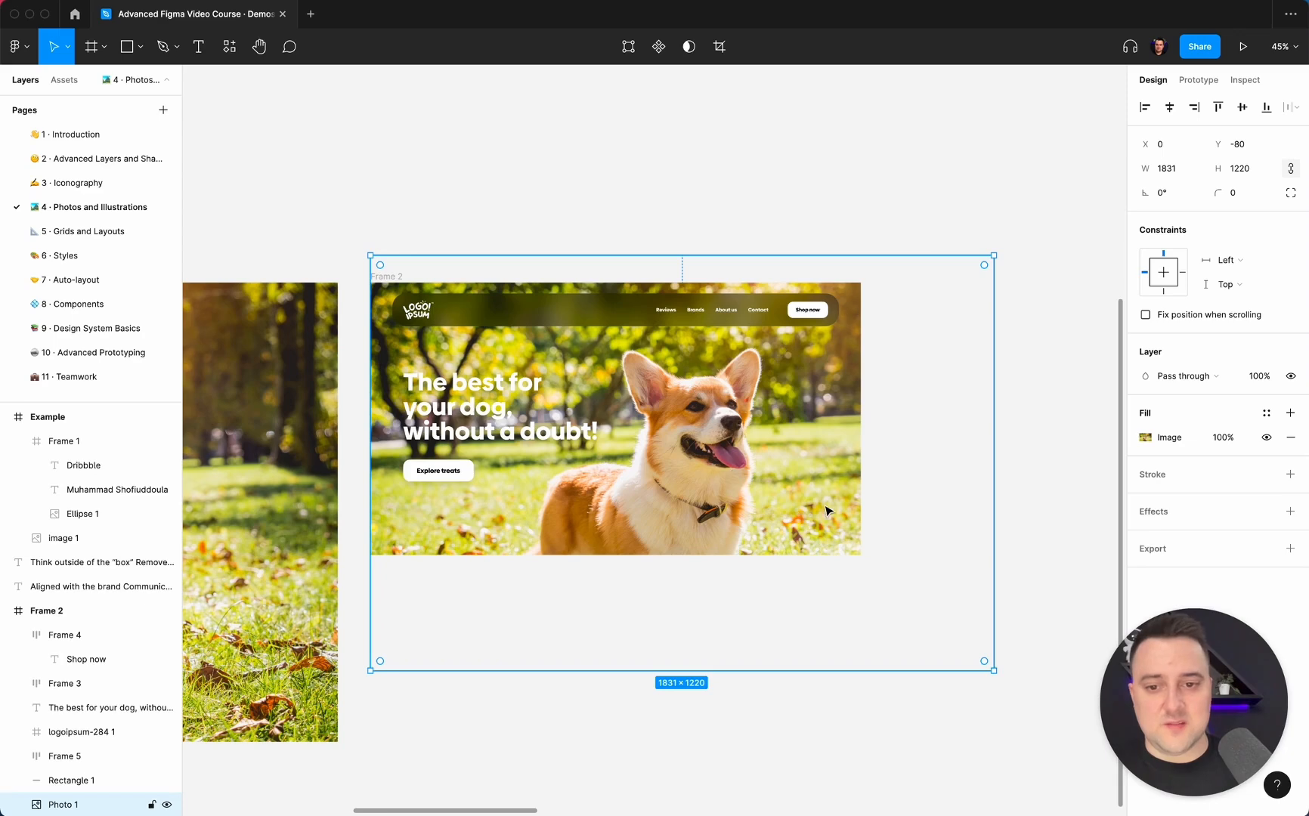
Flip the background photo horizontally, then fit it at about 1925 × 1283 with its Y position at -90.
right_click(737, 454)
left_click(786, 775)
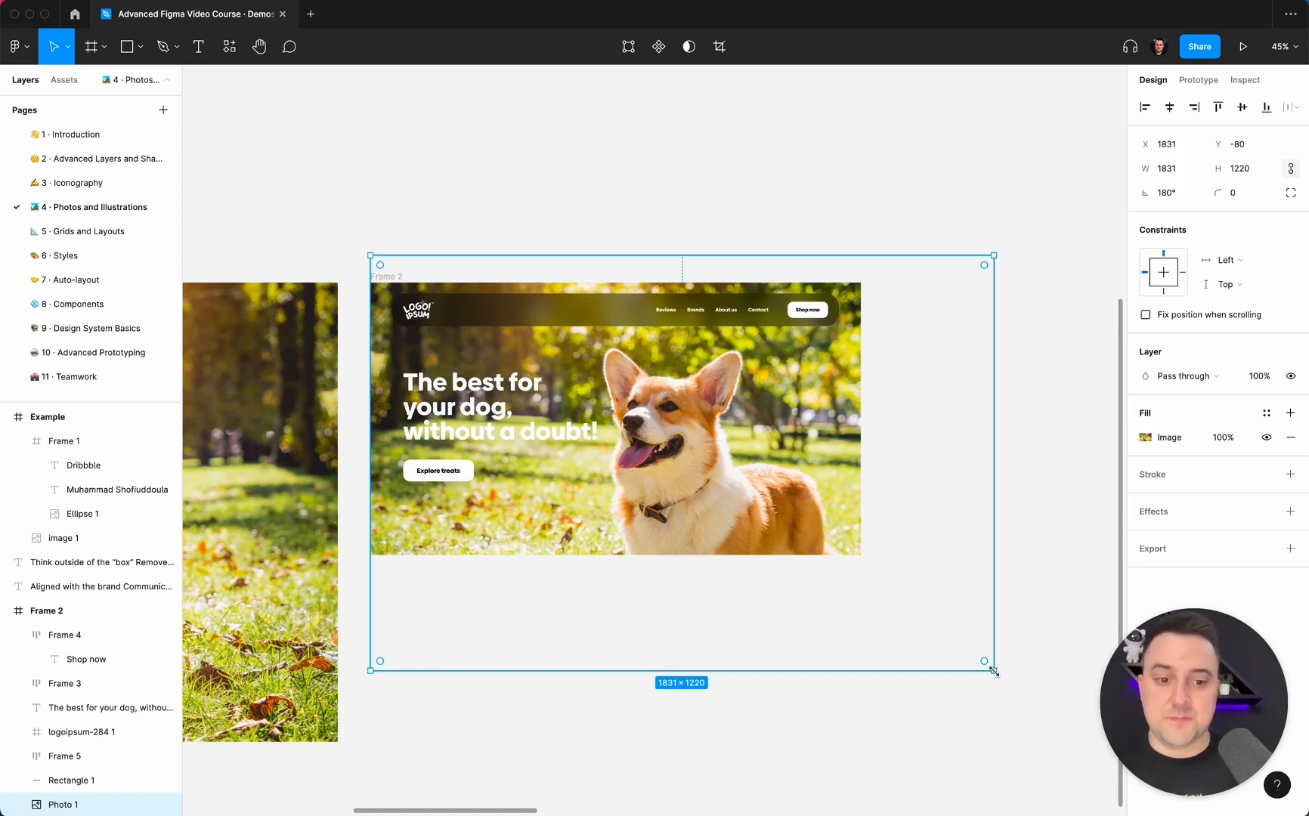
left_click_drag(993, 671, 1025, 692)
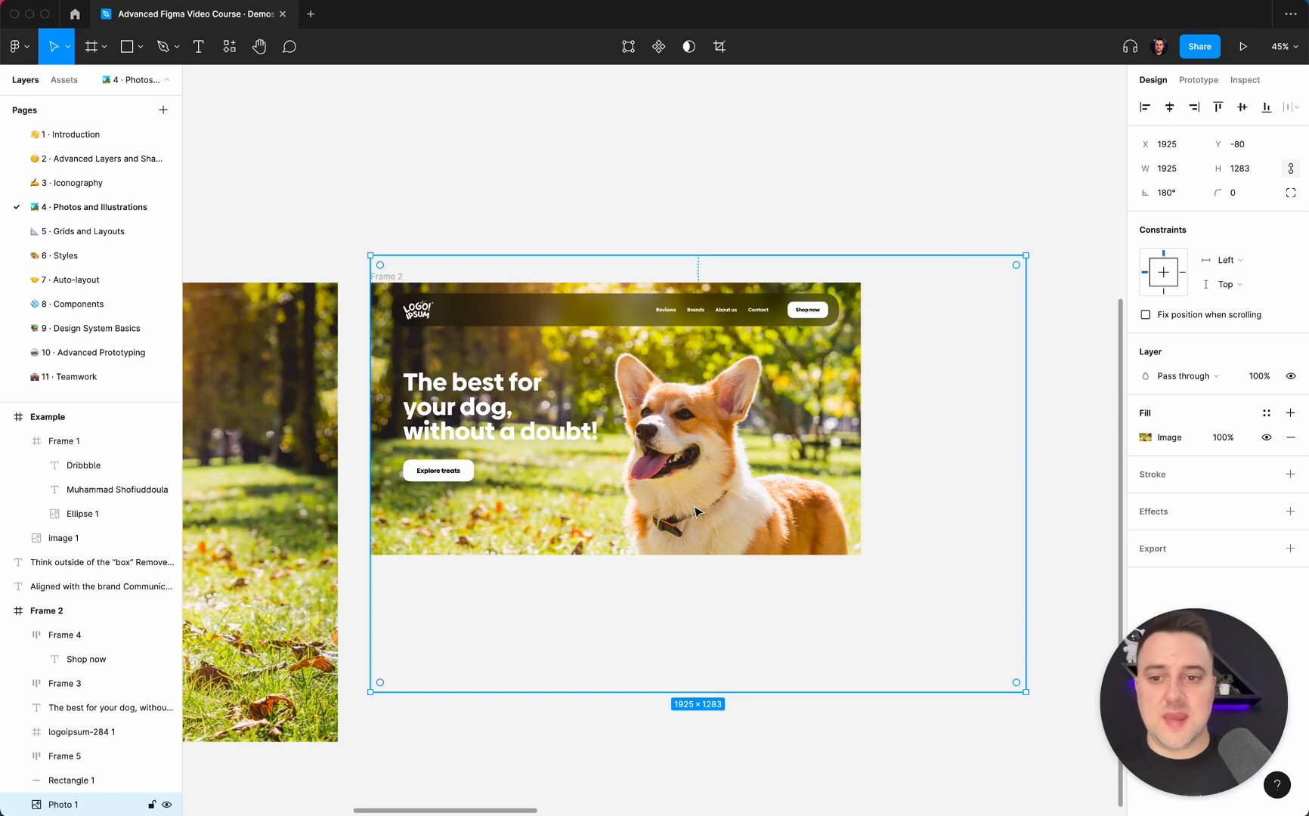
left_click_drag(696, 512, 696, 507)
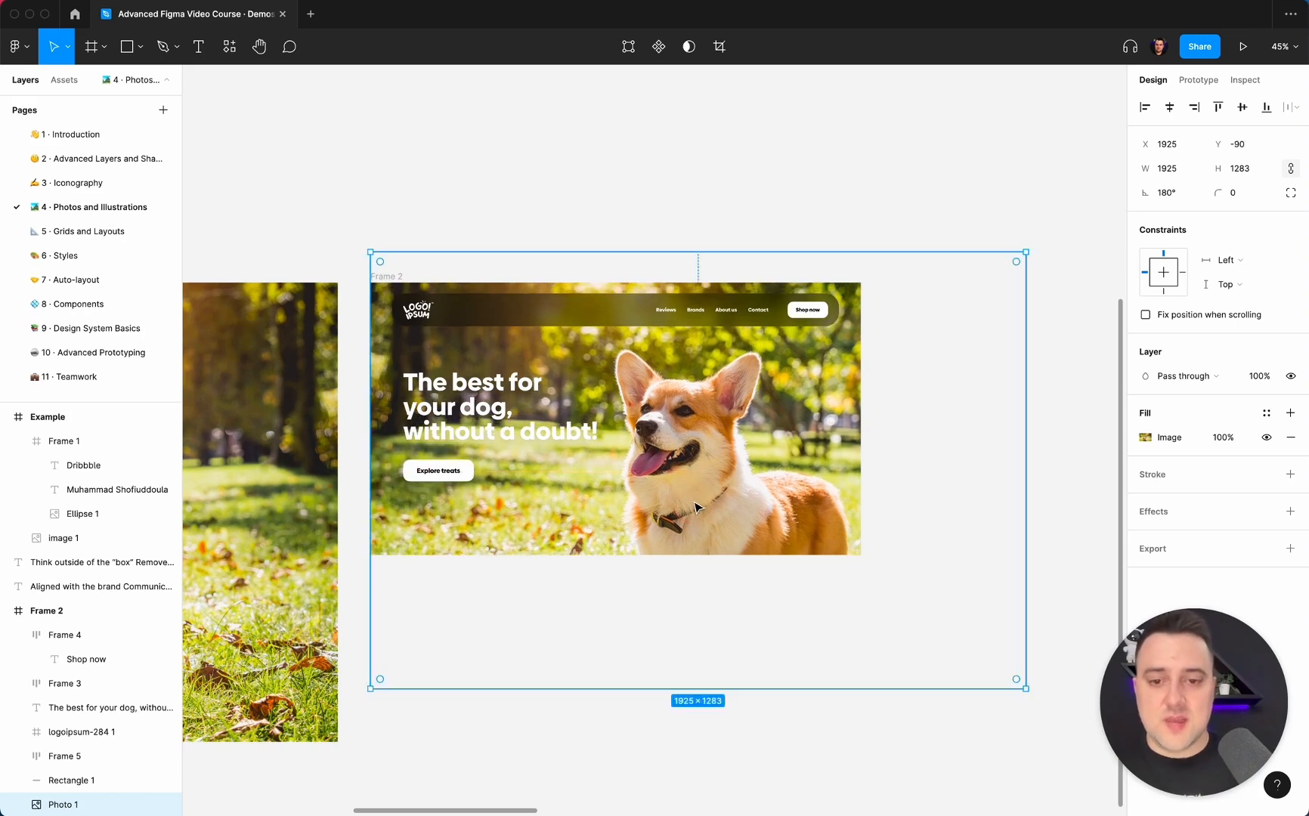
key("shift+Right")
key("shift+Left")
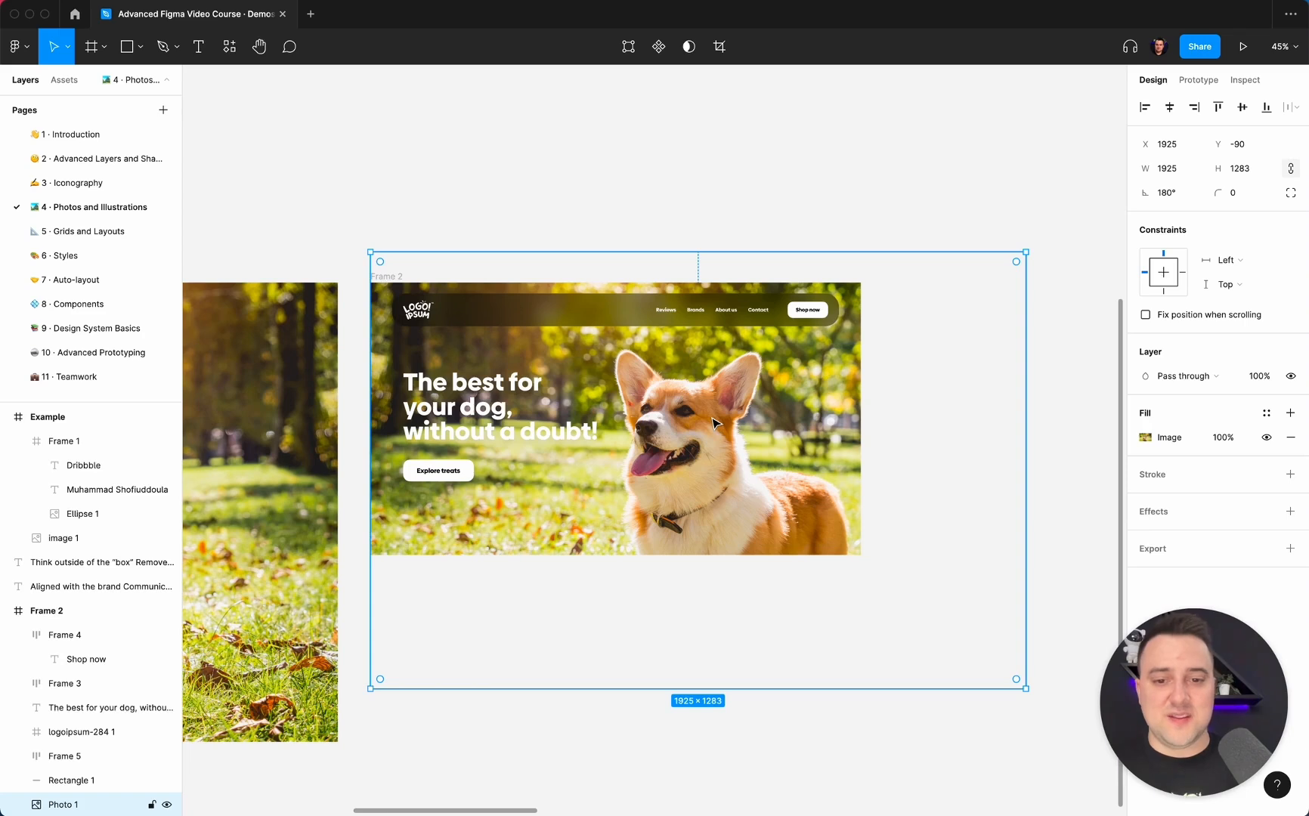
Enlarge the flipped photo to about 1998 × 1332 and shift it up to Y -122.
left_click_drag(1026, 685, 1050, 702)
key("shift+Up")
key("shift+Up")
key("shift+Up")
key("shift+Up")
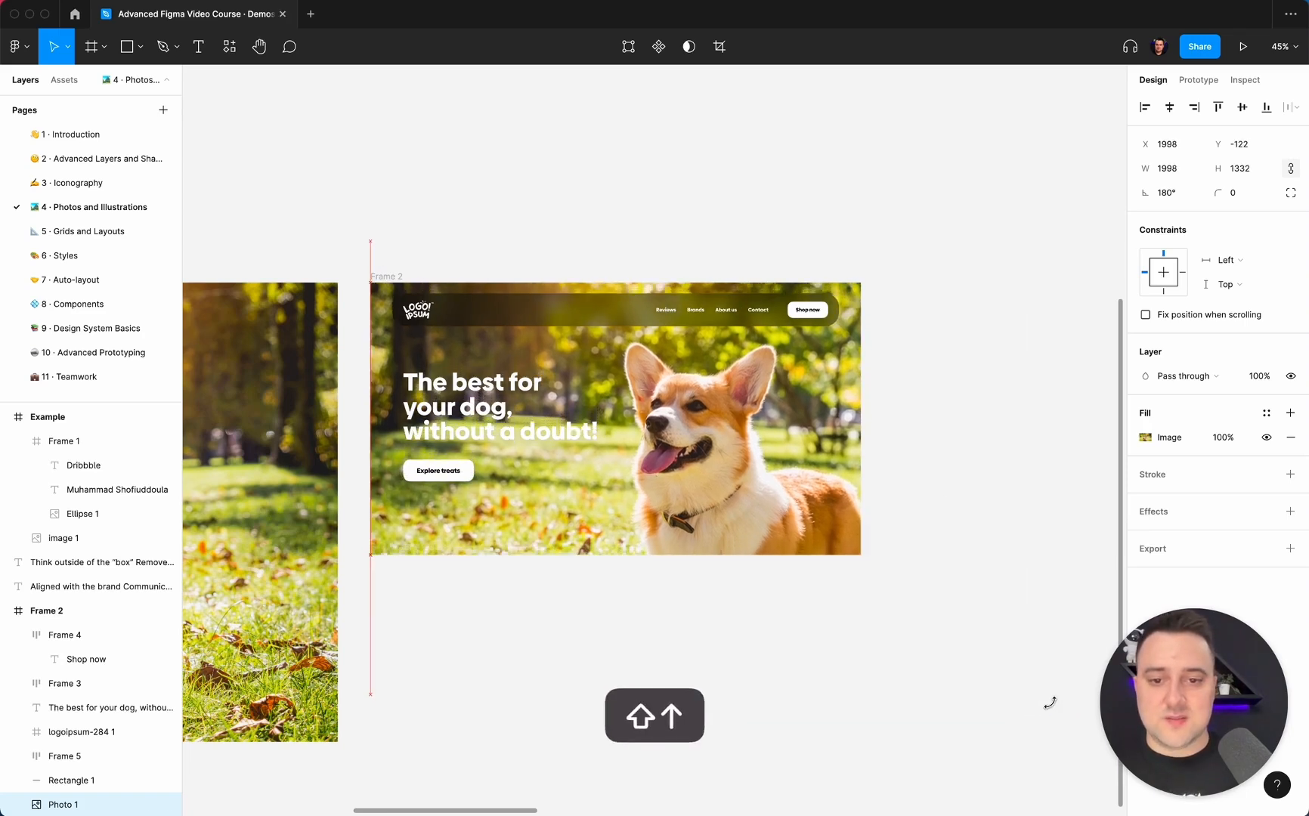
key("shift+Down")
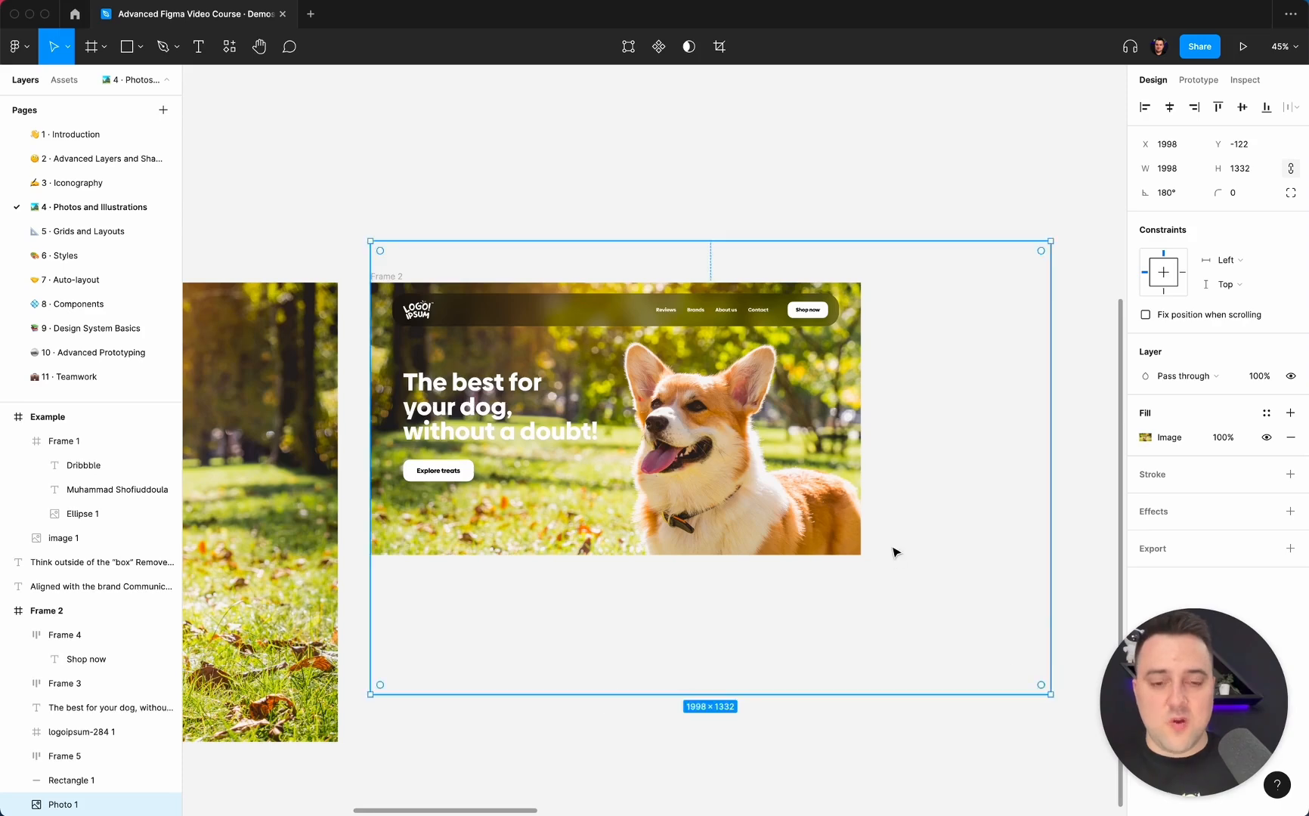
scroll(894, 552, "up", 3)
scroll(894, 552, "right", 3)
scroll(894, 552, "down", 1)
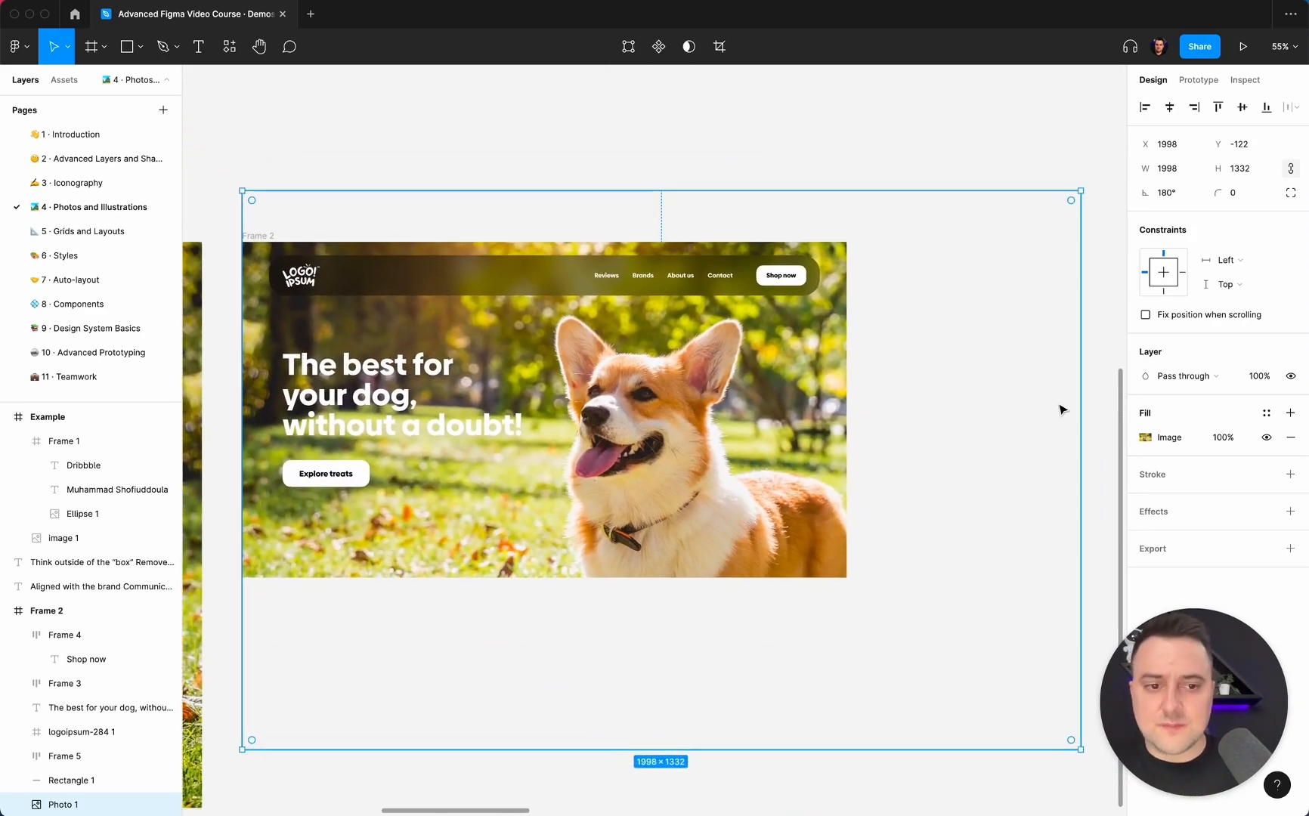
View the scaling mode options of the background photo's image fill without changing them.
left_click(1144, 444)
left_click(1001, 480)
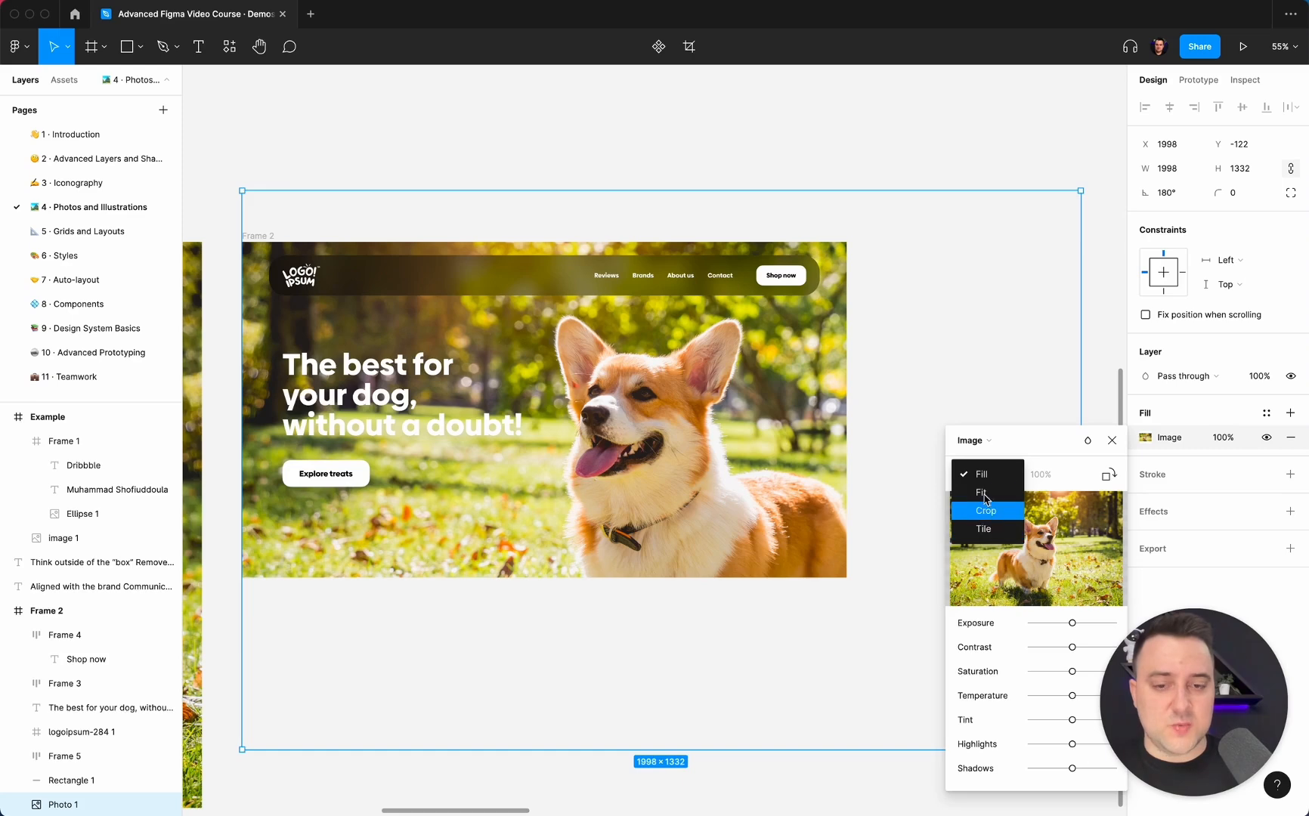
left_click(842, 180)
scroll(842, 180, "down", 3)
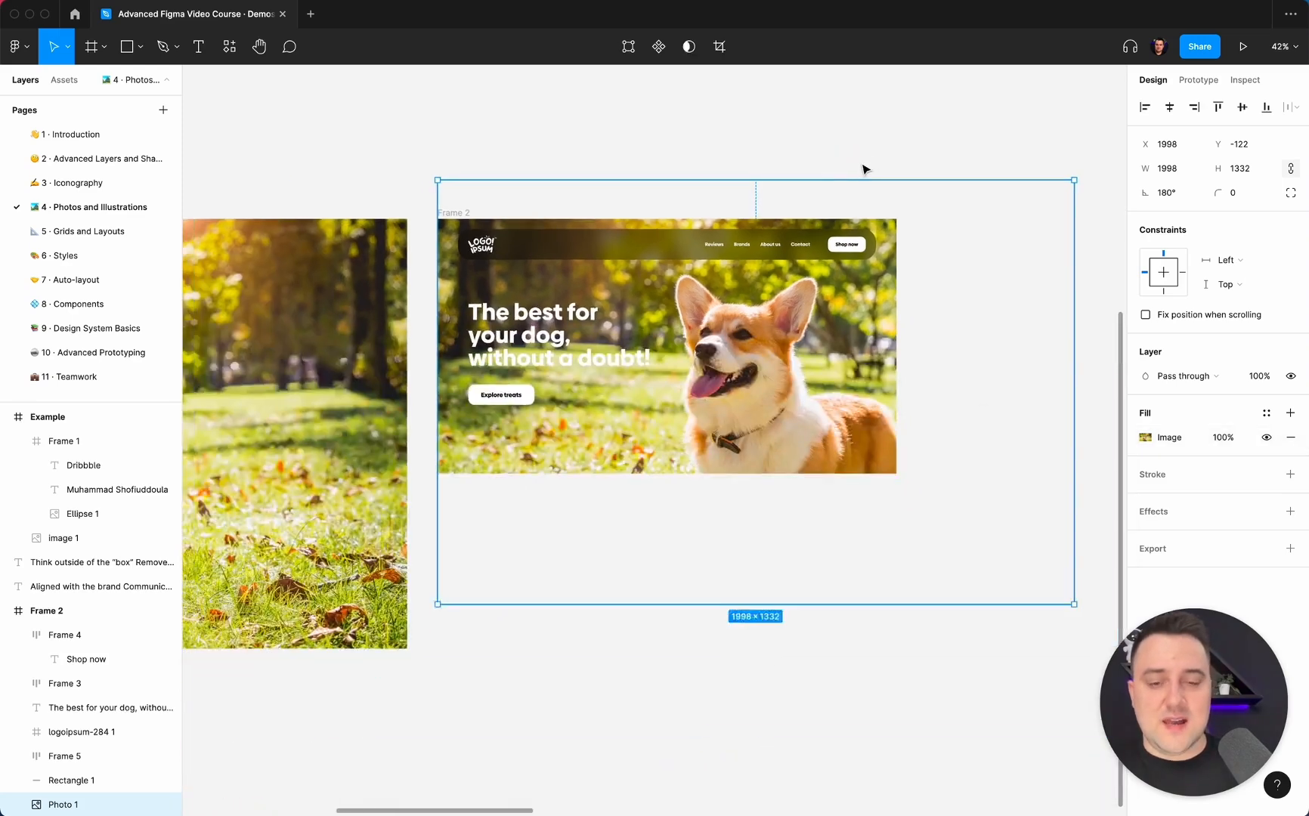
left_click(871, 154)
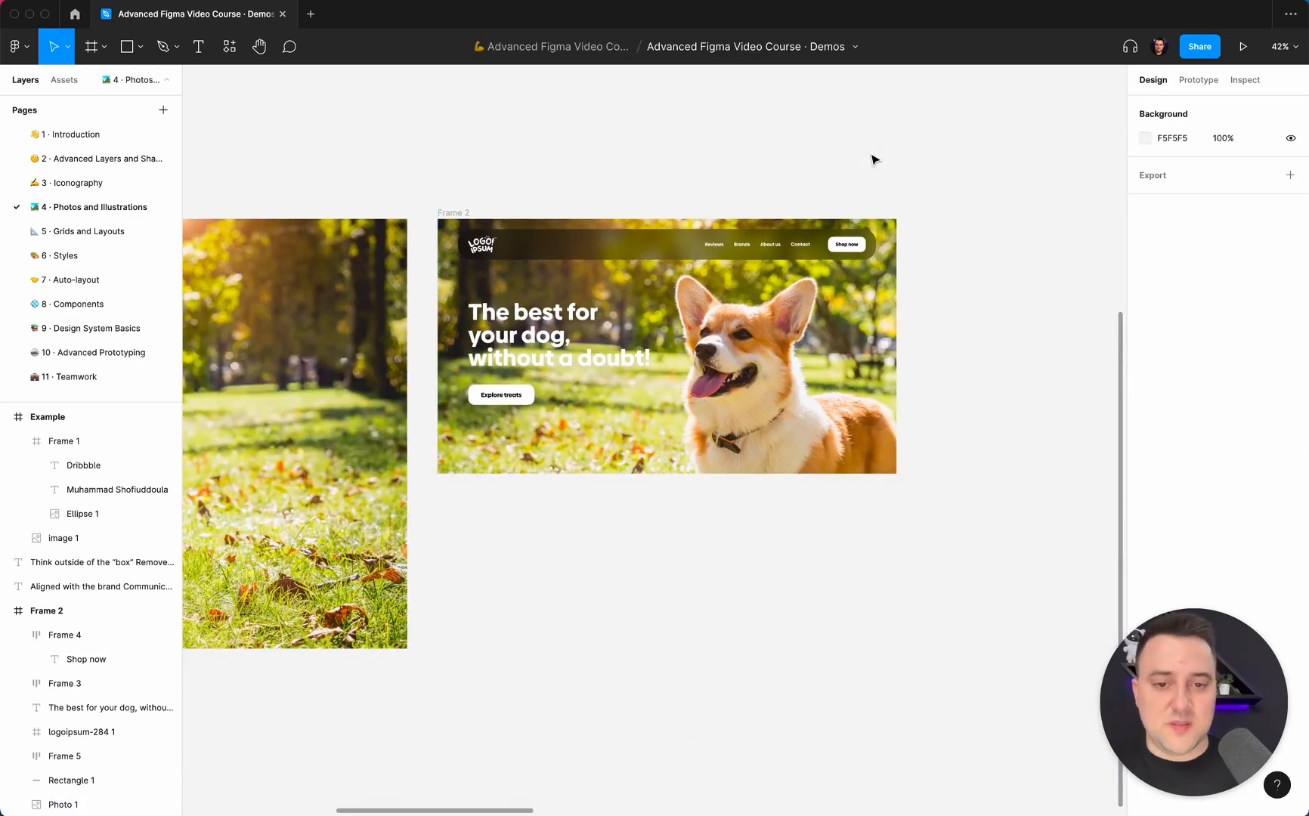
Examine how legible the heading and navigation are over the dog photo in Frame 2.
left_click(882, 344)
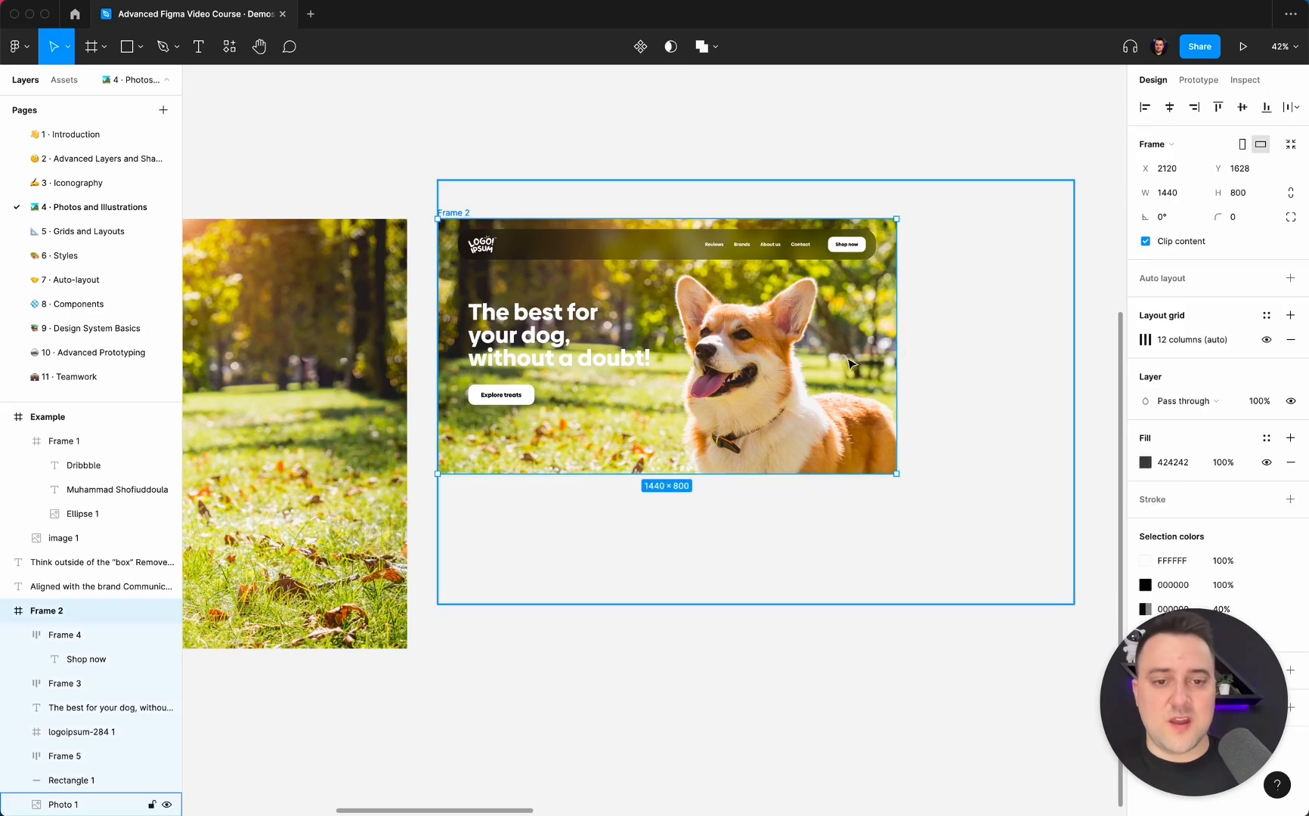
left_click(922, 358)
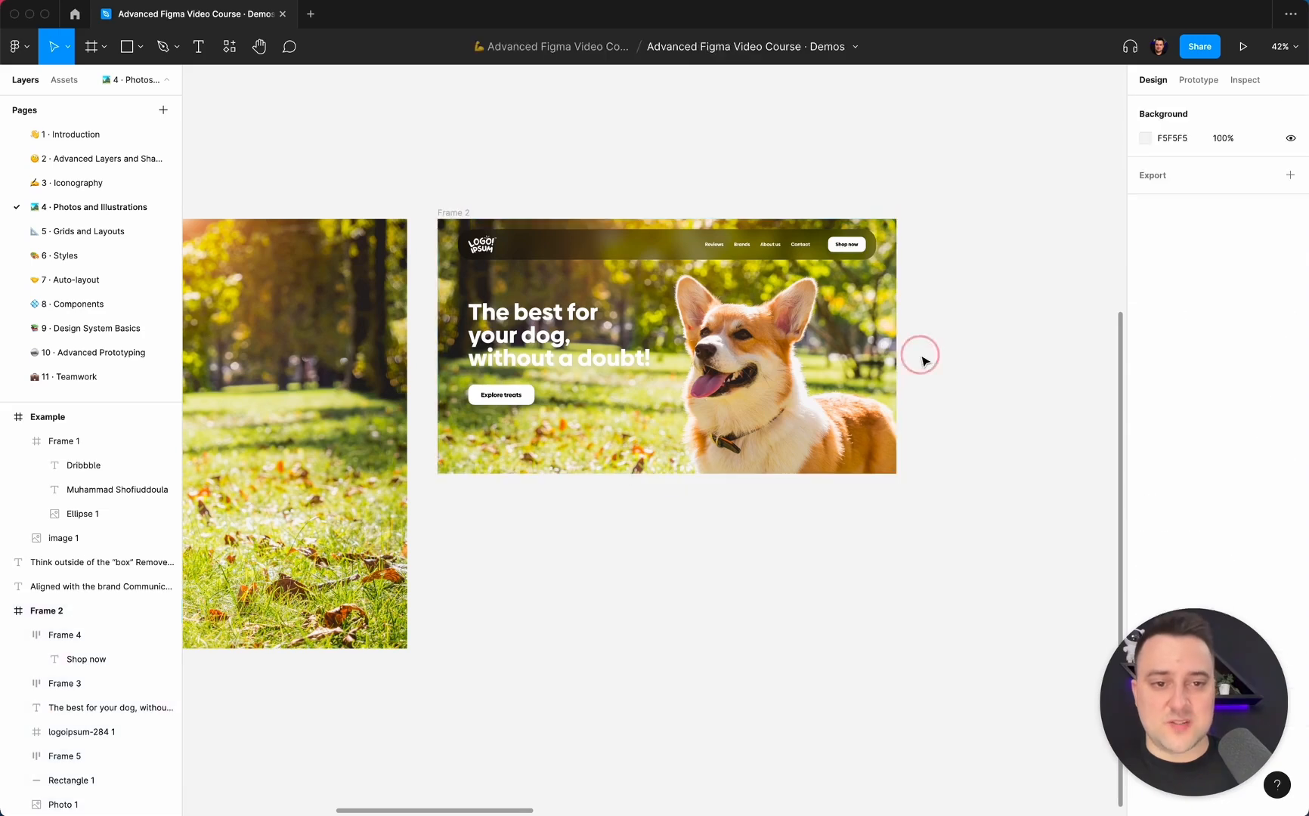
left_click(757, 402, "super")
left_click(63, 804)
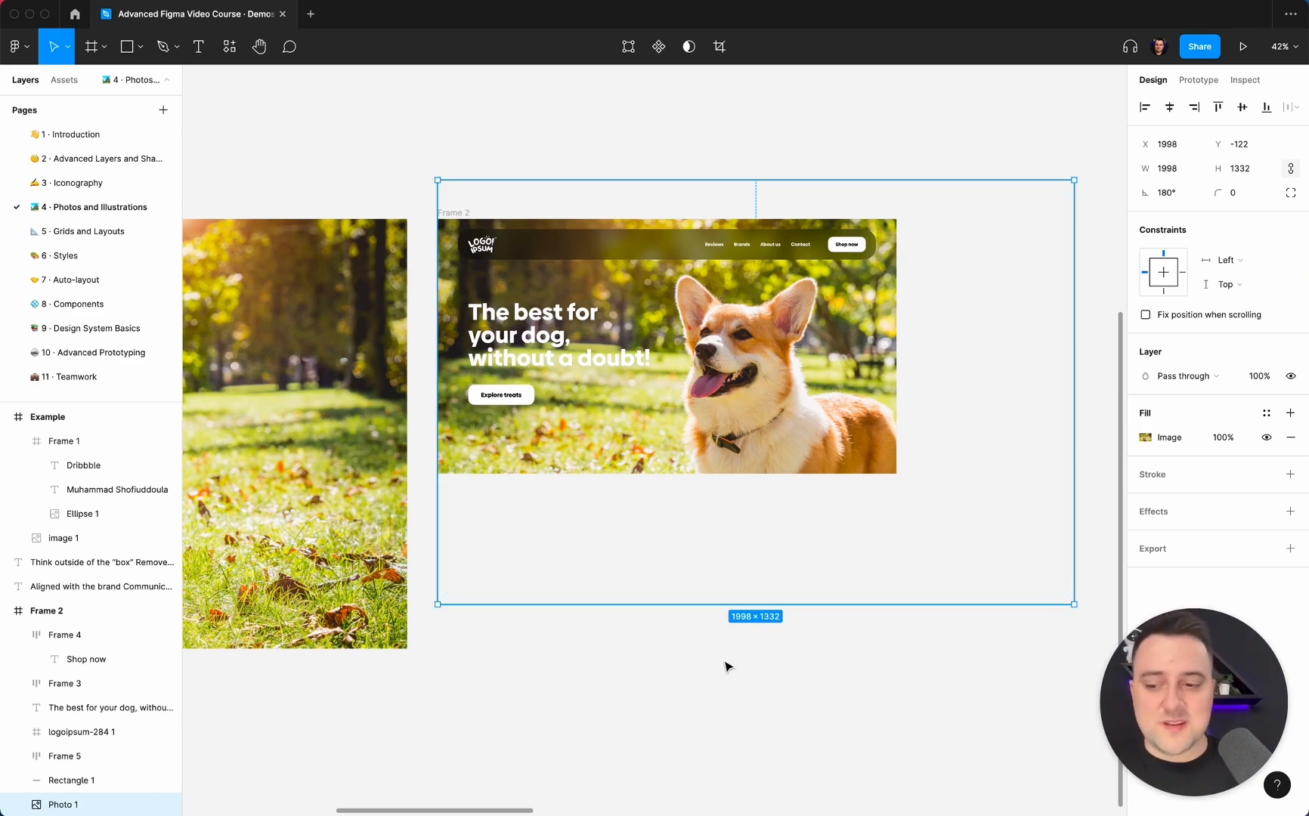
left_click(779, 135)
scroll(779, 135, "left", 1)
scroll(778, 135, "left", 3)
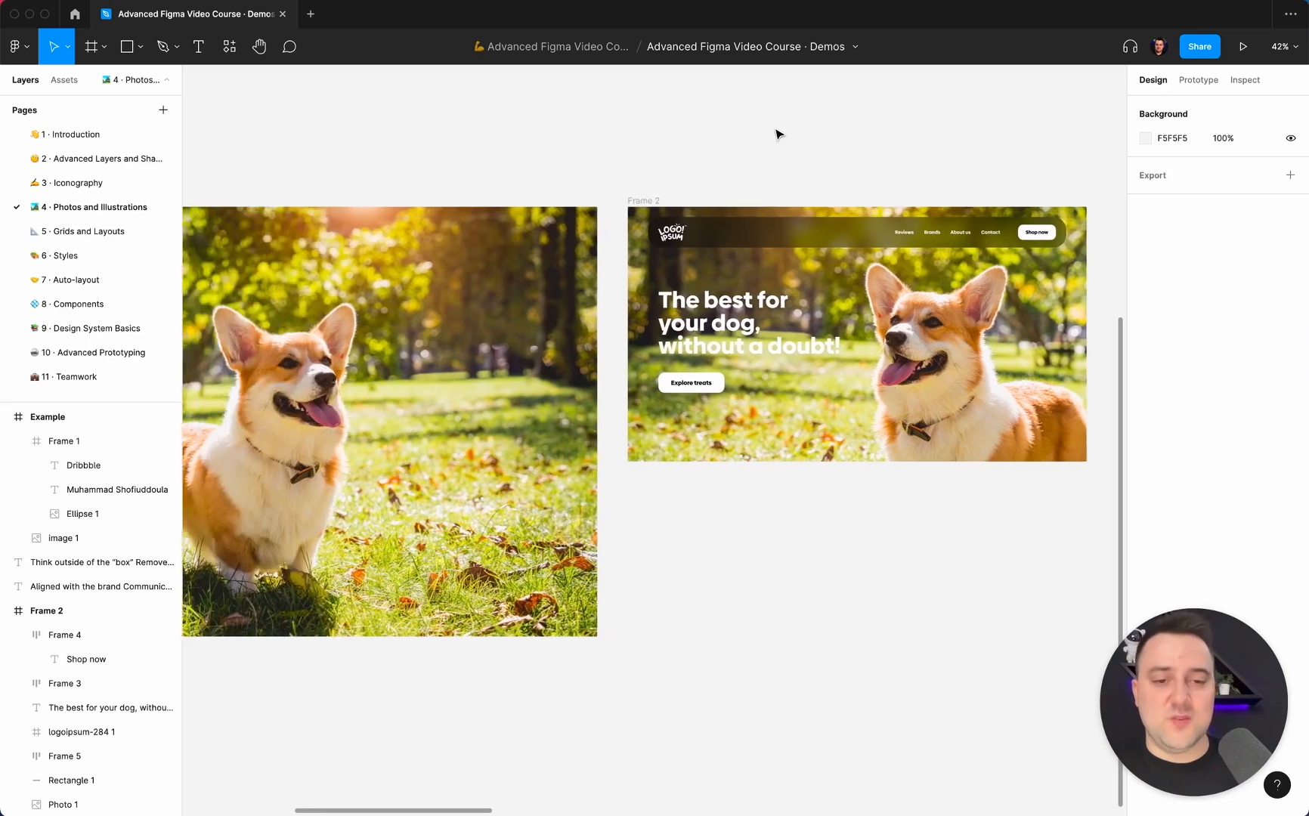
scroll(778, 135, "down", 3)
scroll(779, 134, "up", 5)
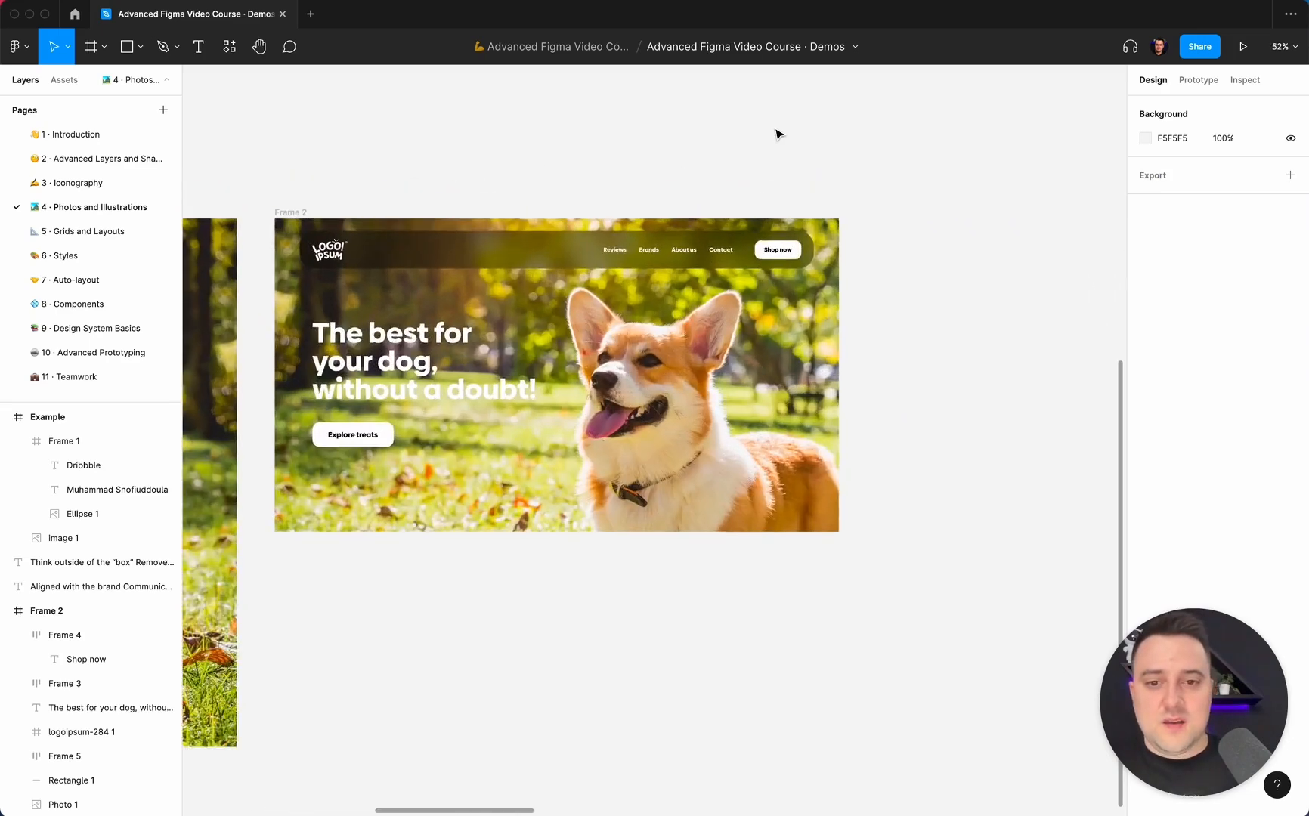
scroll(779, 135, "left", 2)
scroll(778, 134, "up", 3)
scroll(779, 134, "left", 1)
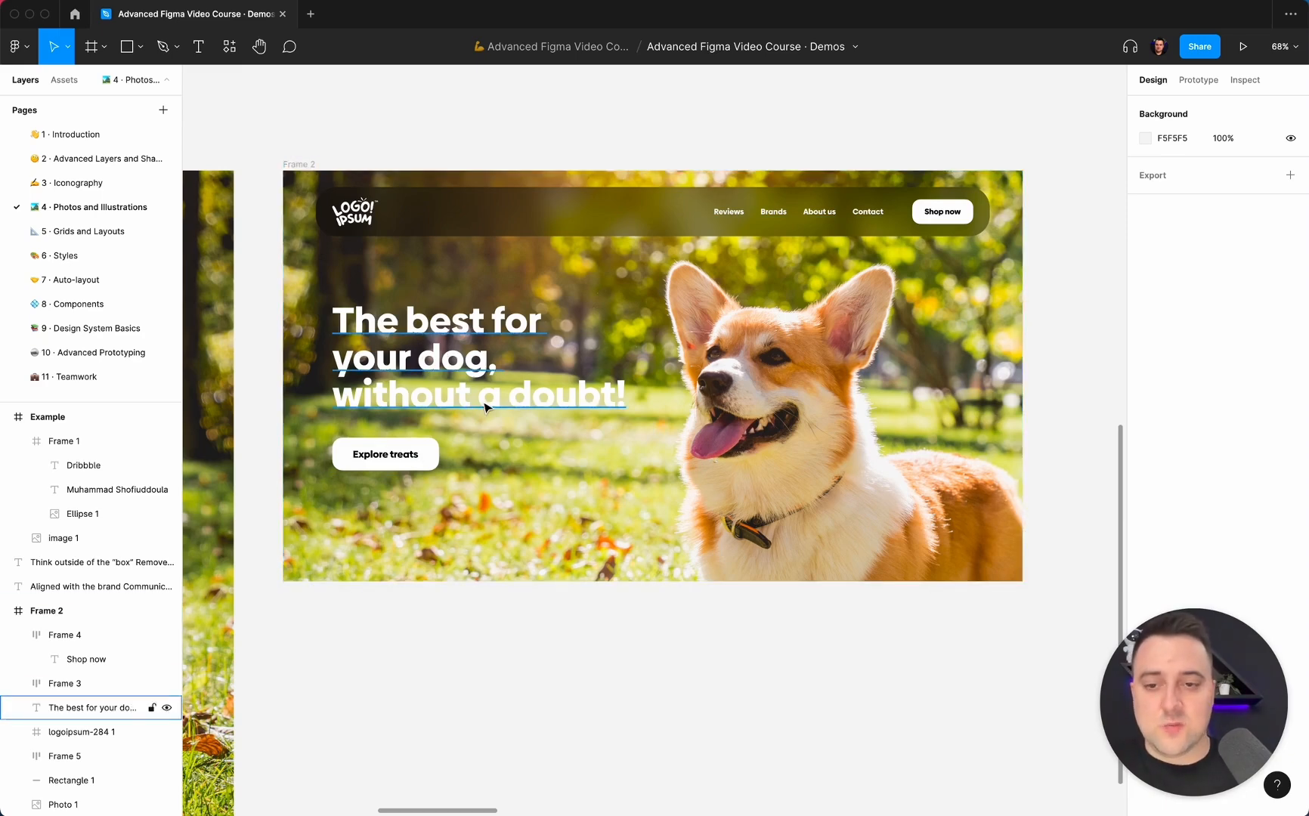
Draw a rectangle about 601 × 800 over the heading side of Frame 2 and place its layer directly above the photo.
key("r")
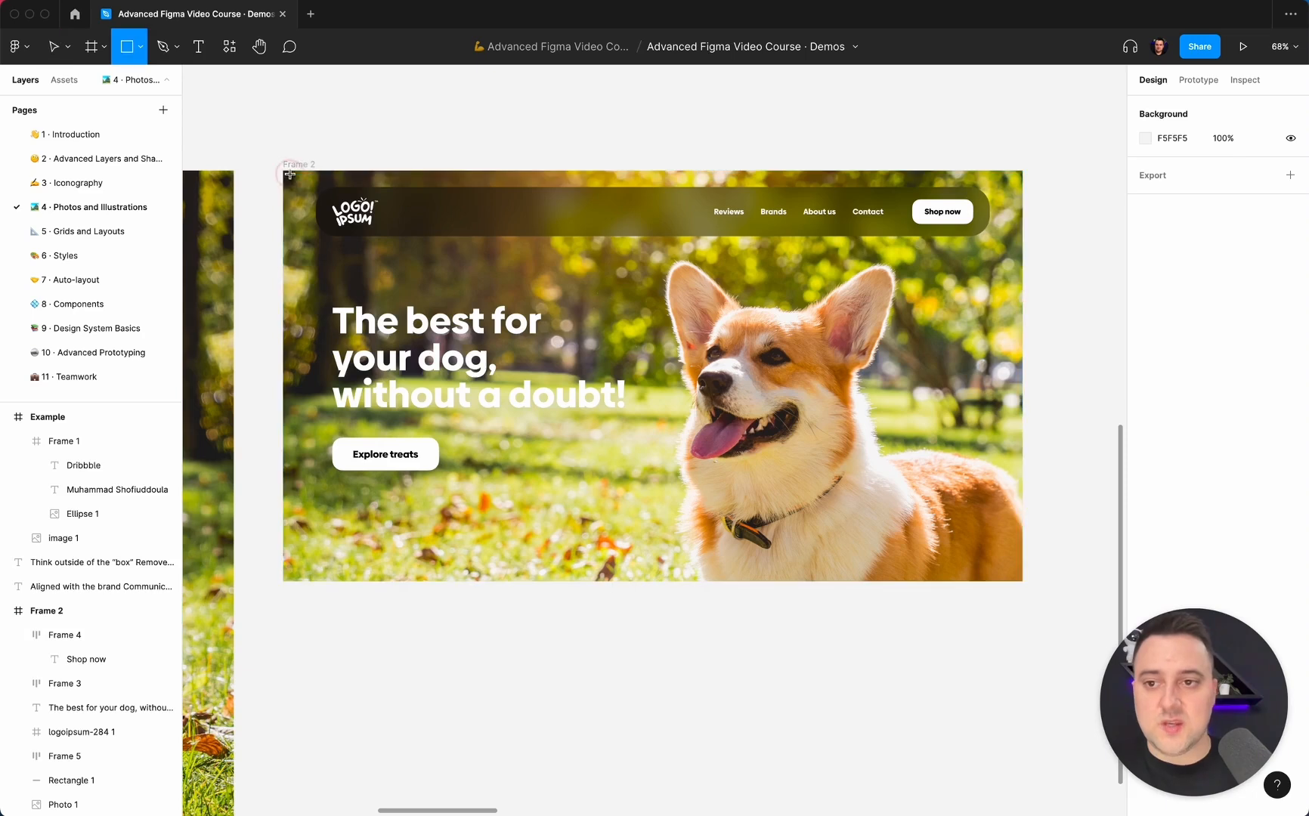
left_click_drag(289, 171, 598, 544)
left_click_drag(473, 541, 462, 581)
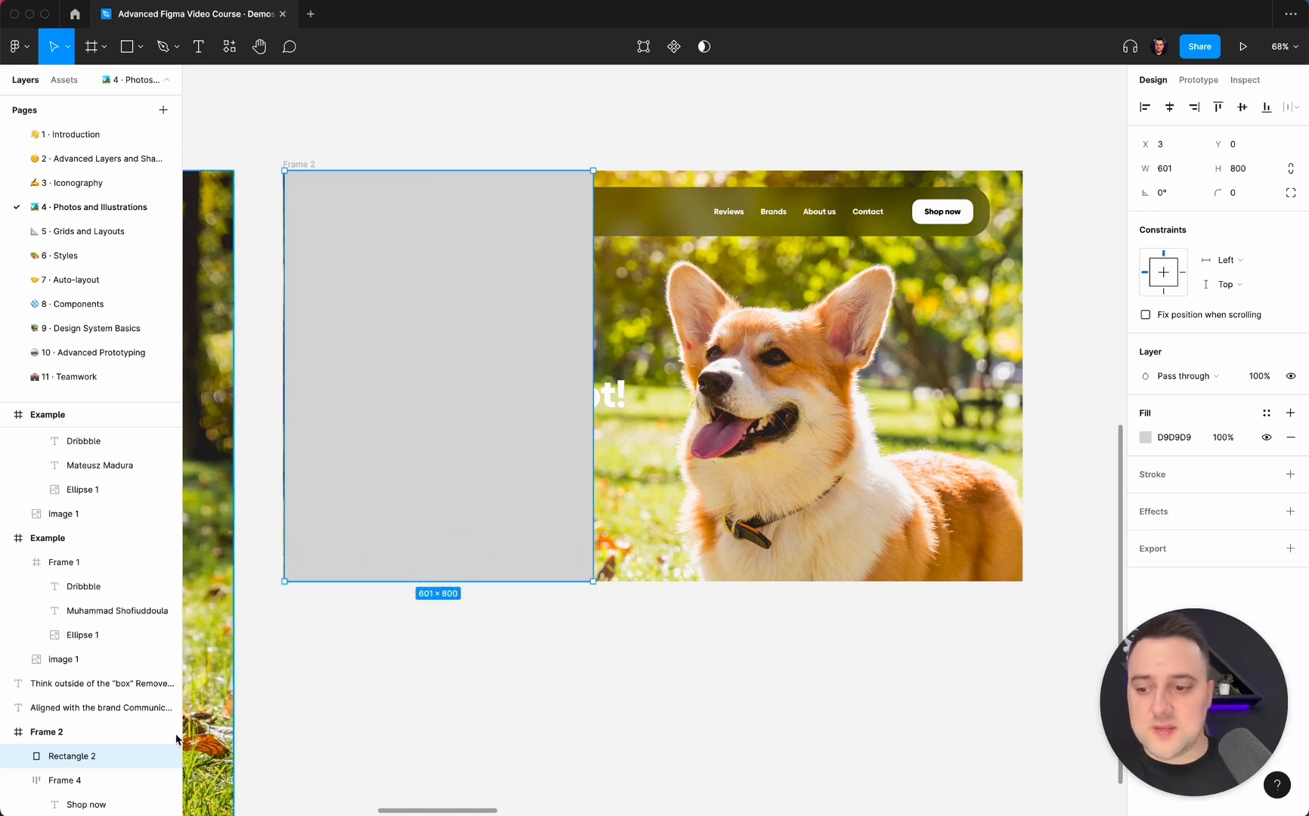
scroll(47, 627, "down", 3)
left_click(18, 635)
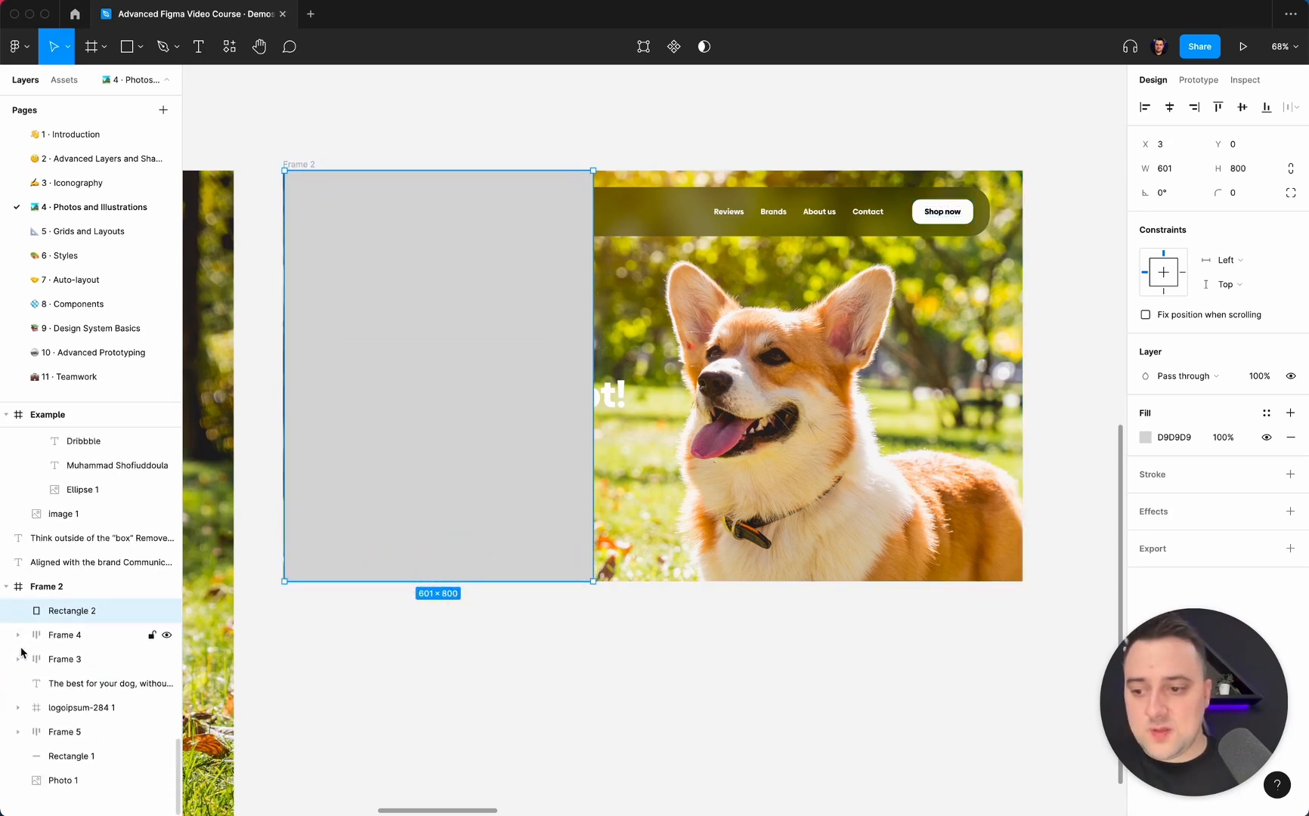
left_click_drag(82, 611, 78, 768)
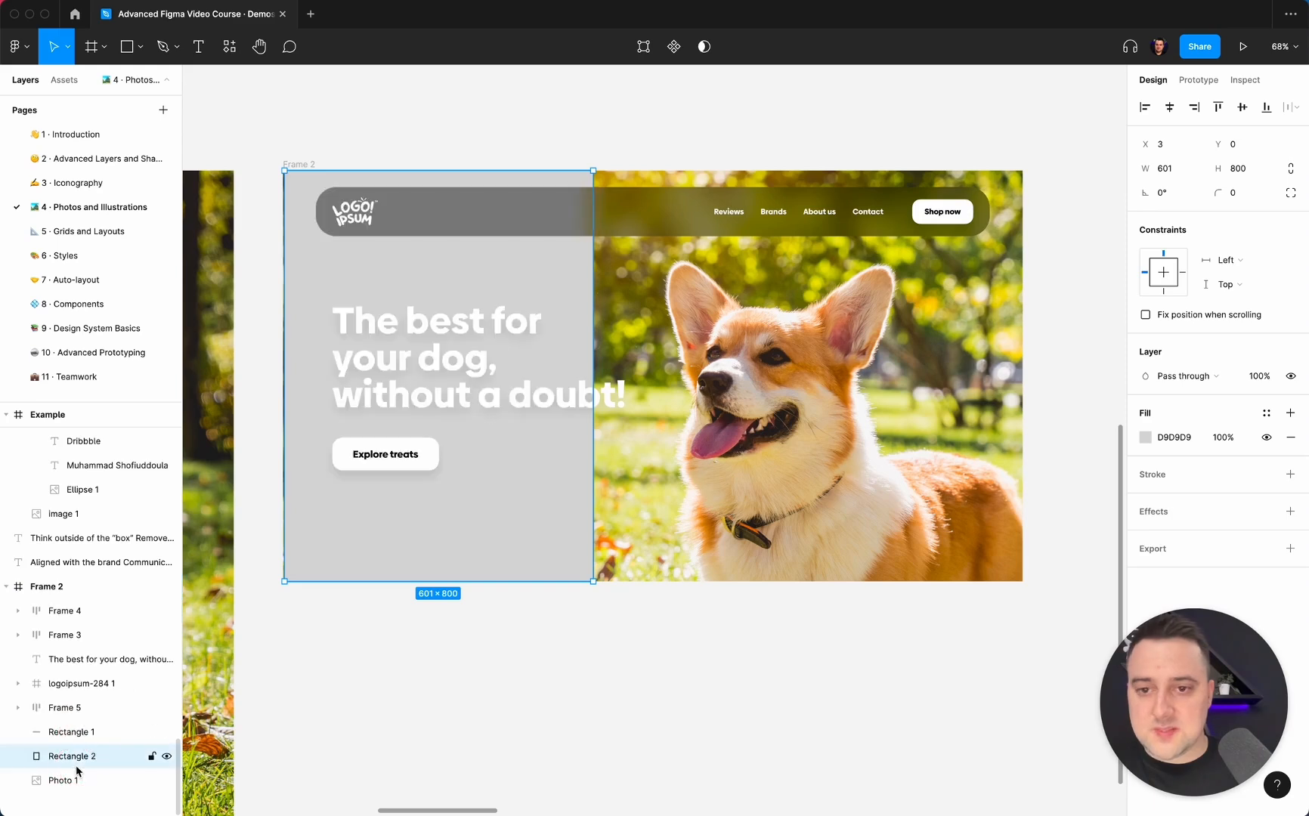
Set the new rectangle's solid fill to black, 000000.
left_click(1145, 437)
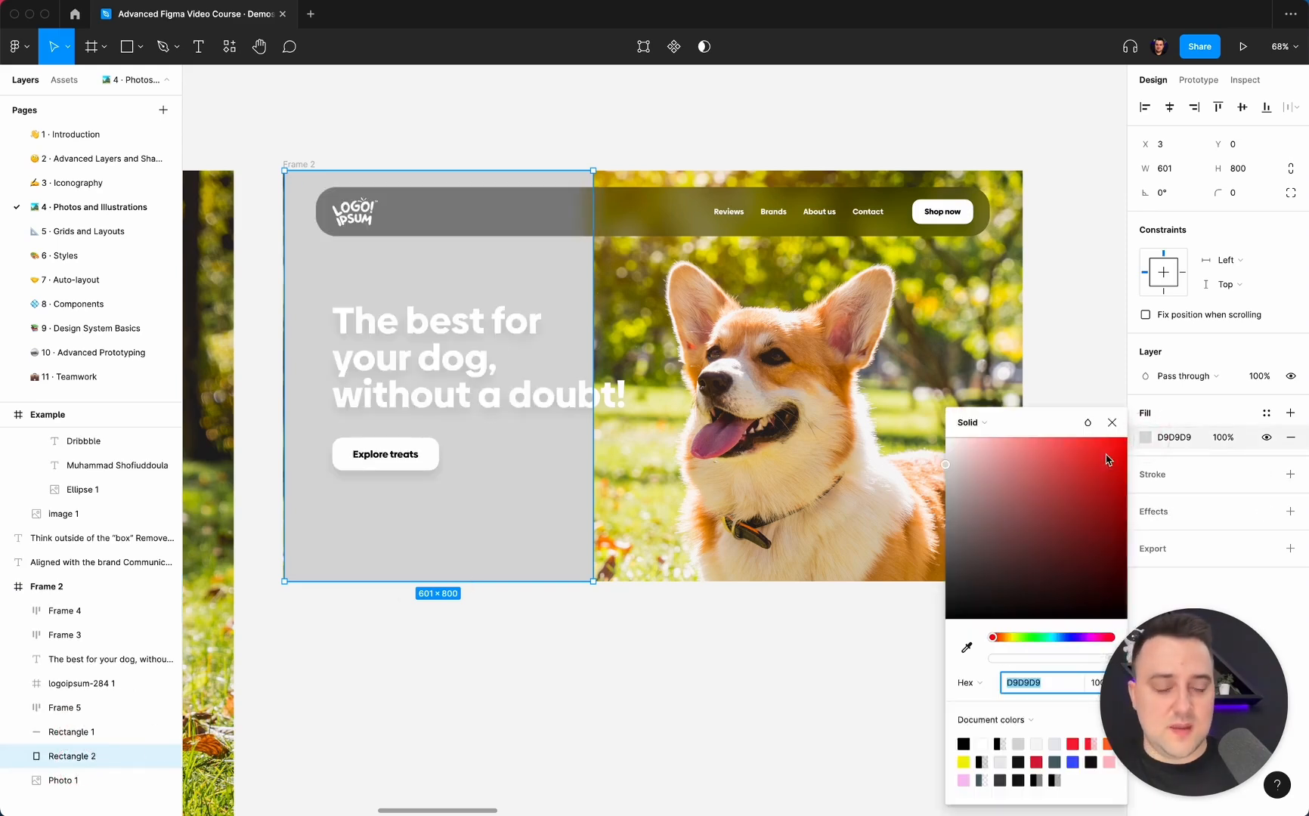
left_click_drag(960, 472, 808, 785)
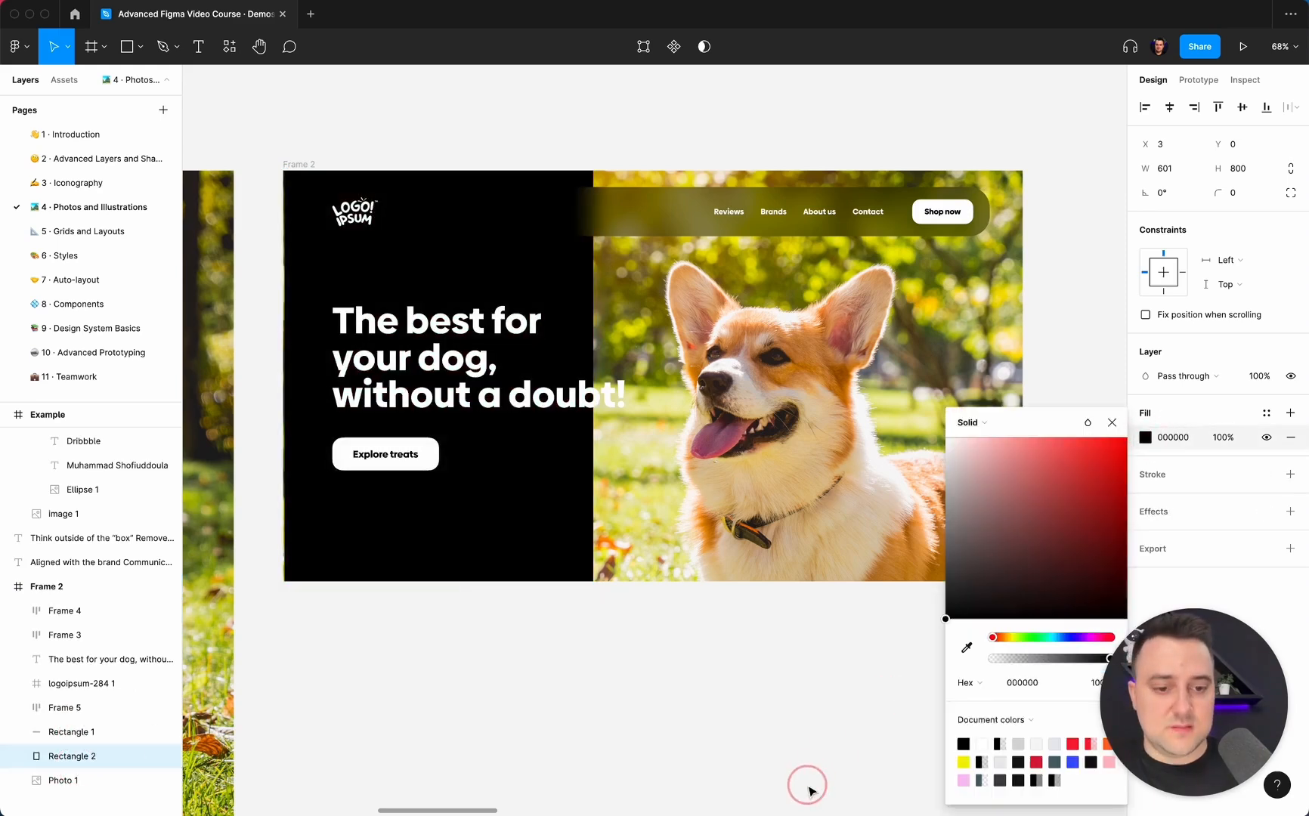
left_click(721, 625)
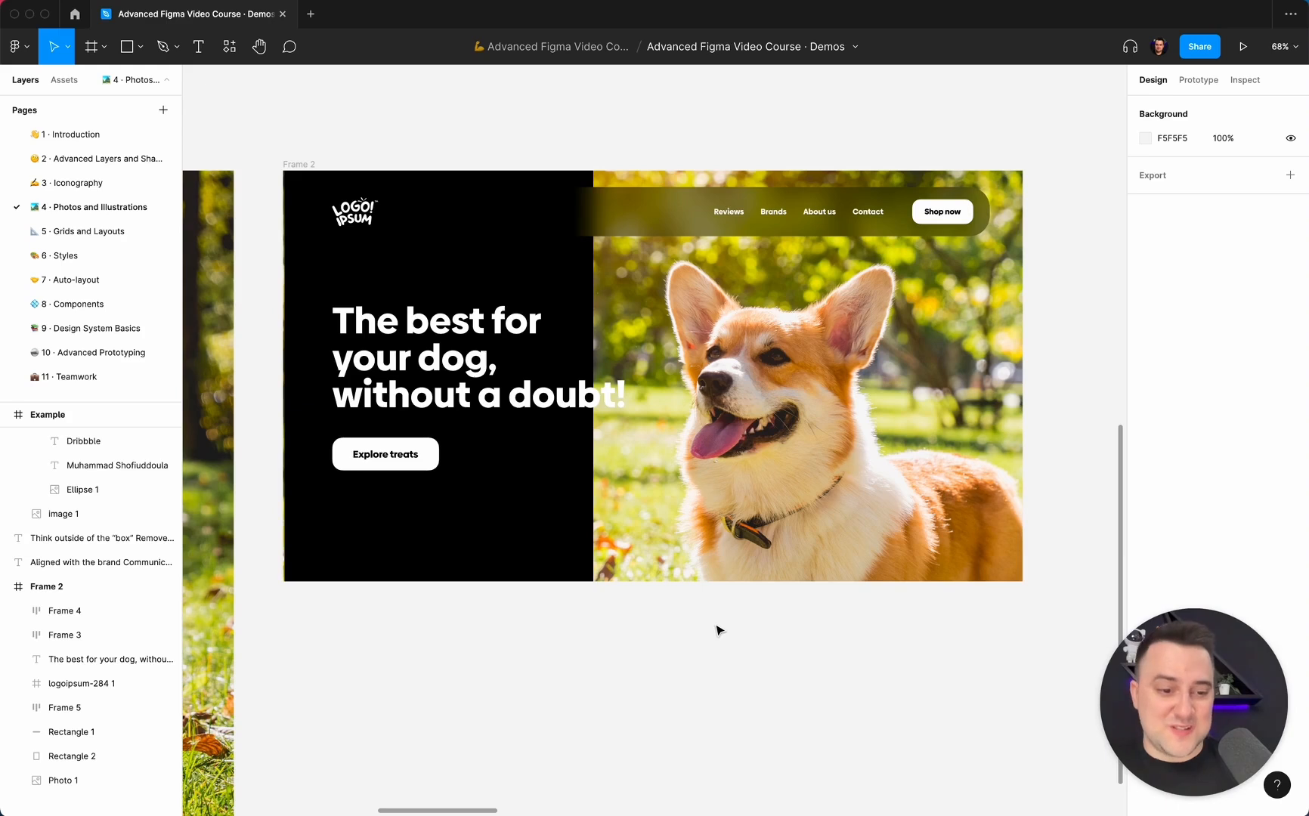
Try widening the black rectangle to about 751 × 800 so it covers the area behind the whole heading.
left_click(576, 357, "super")
left_click_drag(593, 298, 671, 299)
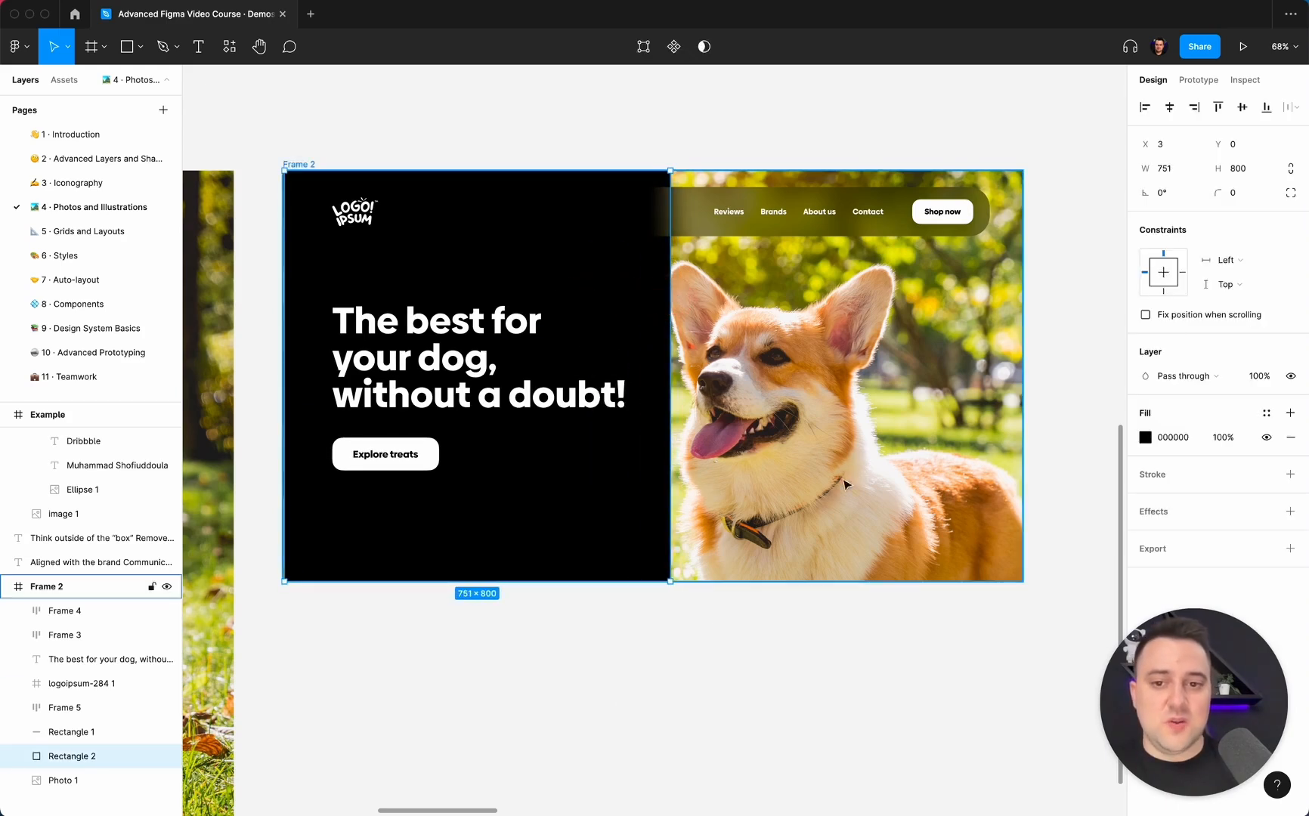
left_click(764, 667)
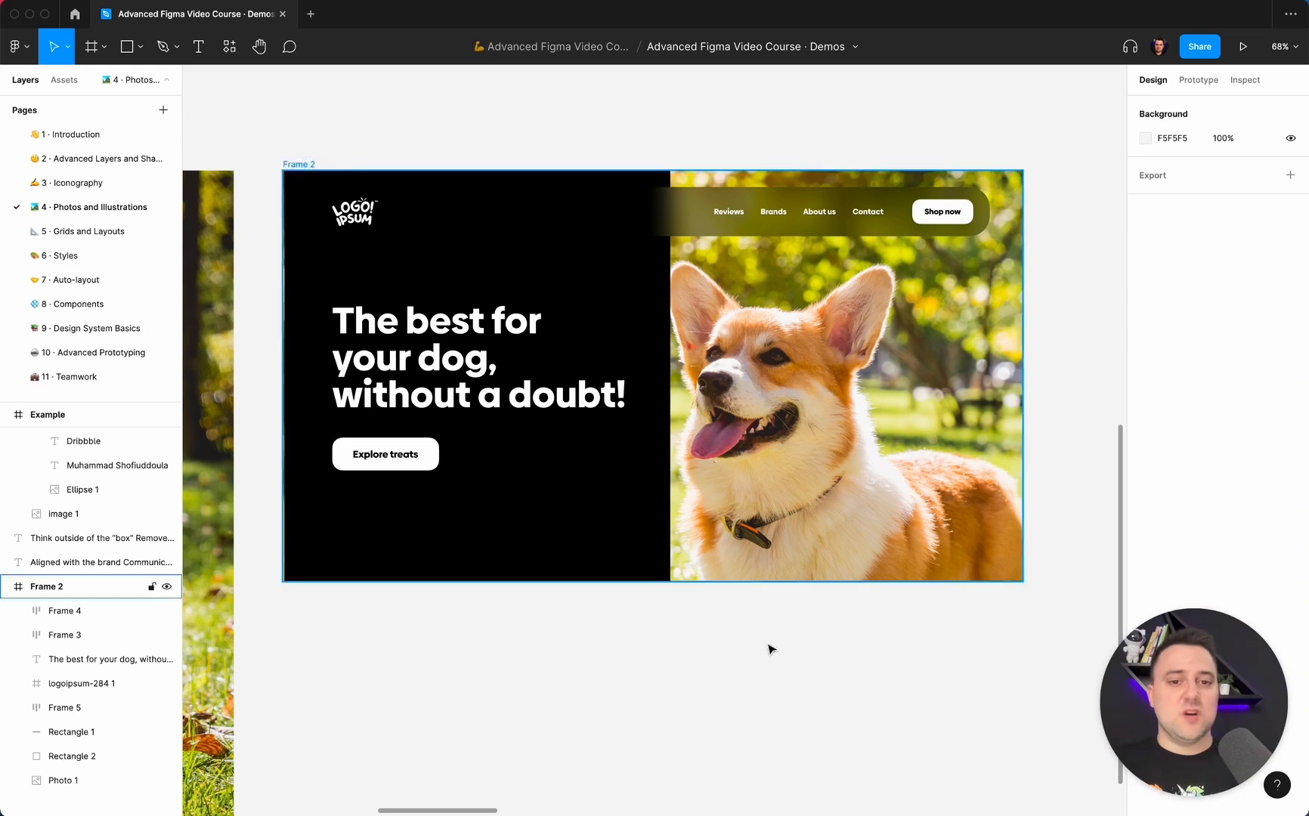
left_click(613, 527, "super")
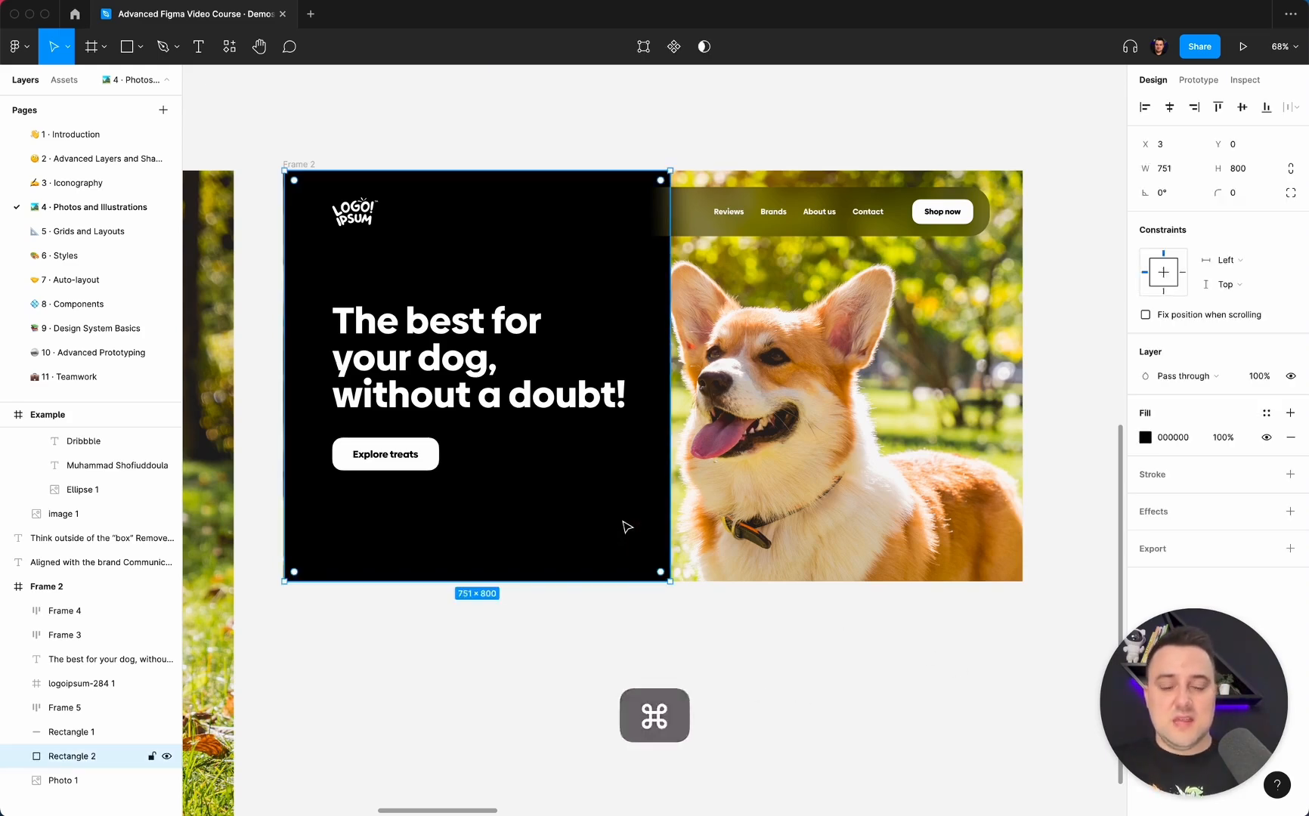
Undo the last widening of the black rectangle.
key("super+z")
key("super+z")
key("super+z")
key("super+z")
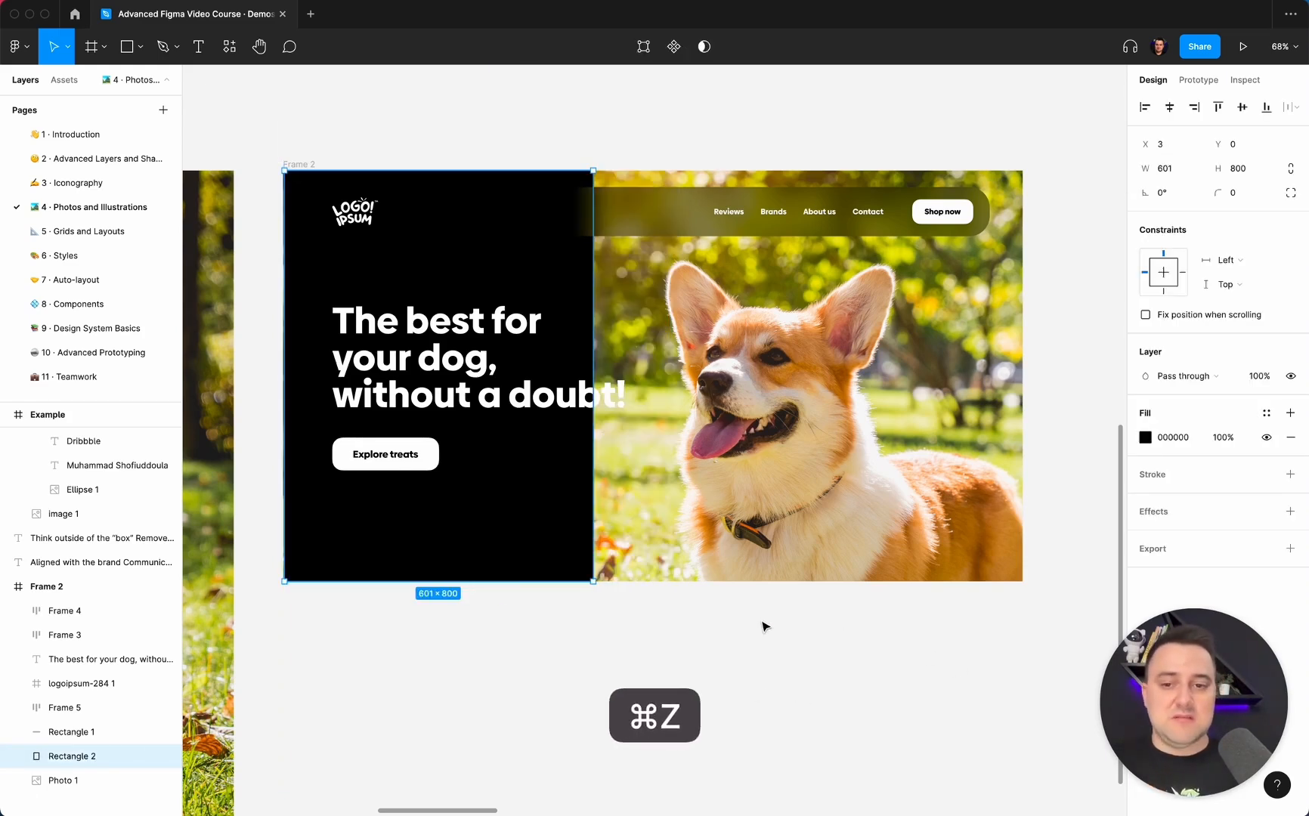
left_click(795, 619)
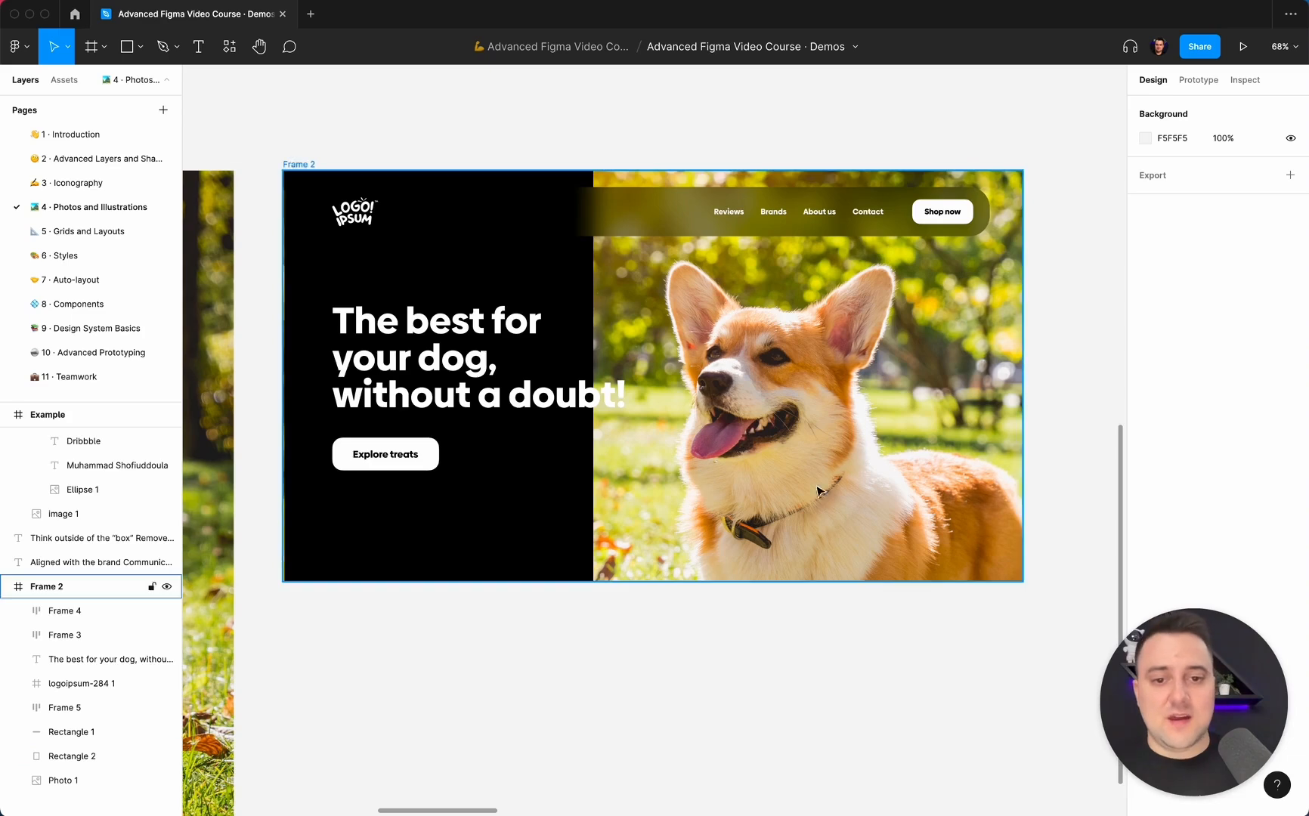
Change the black rectangle's fill from solid to a linear gradient.
left_click(819, 452, "super")
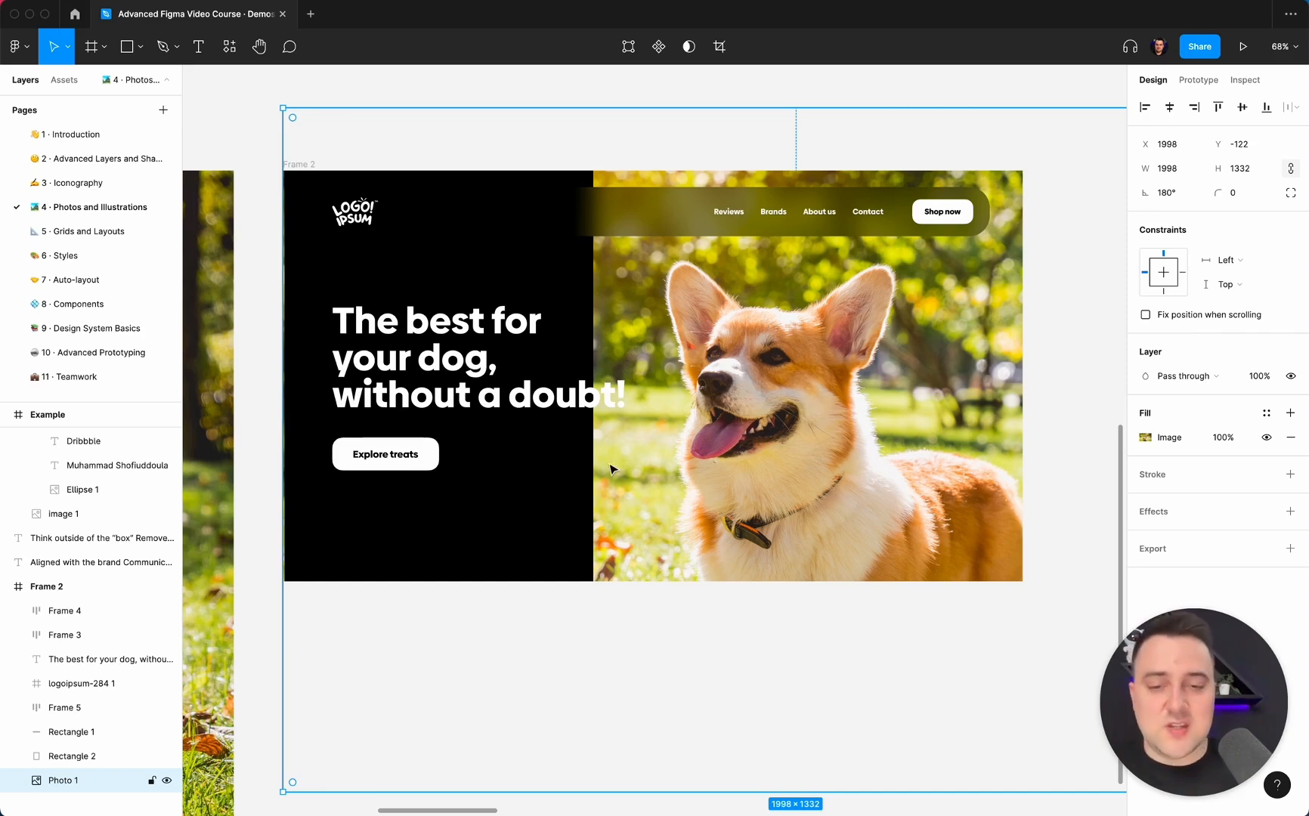
scroll(611, 469, "up", 1)
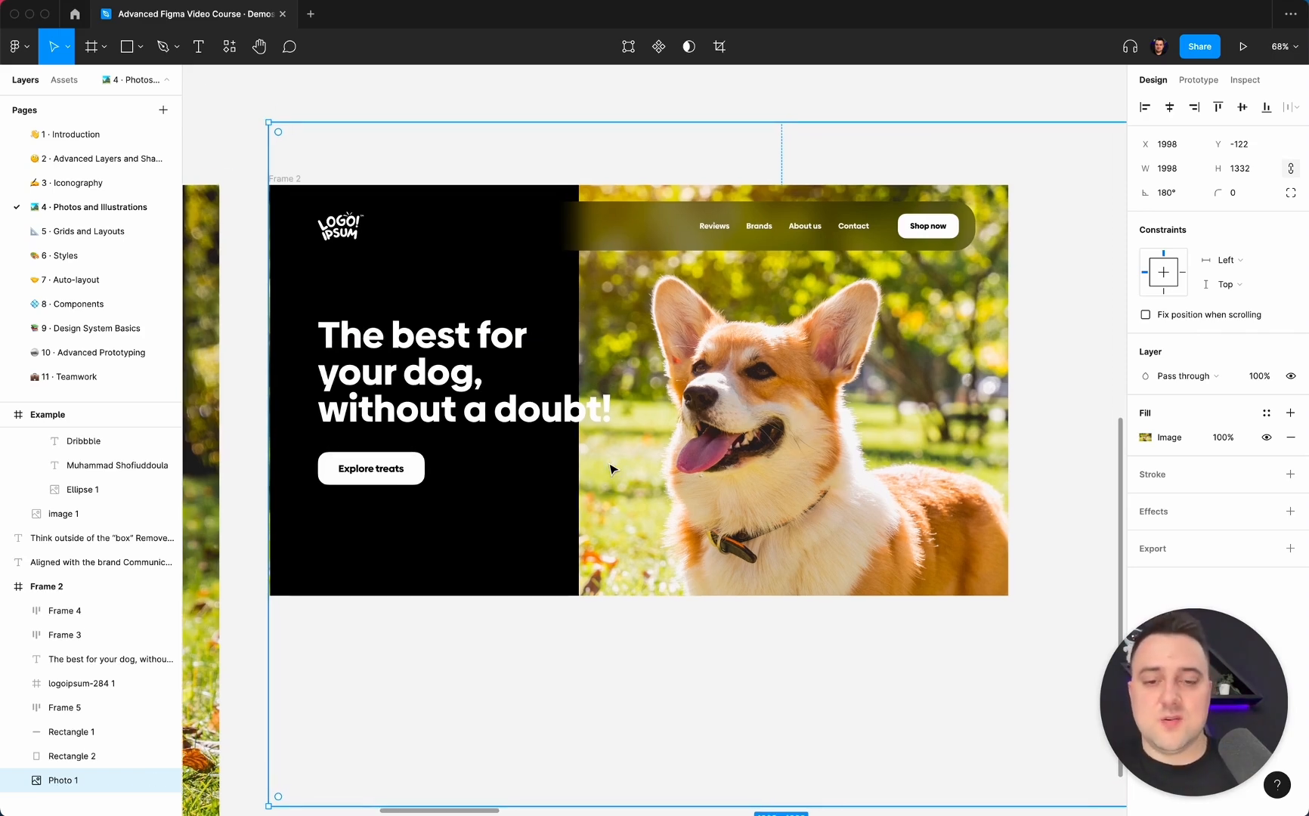
left_click(557, 286, "super")
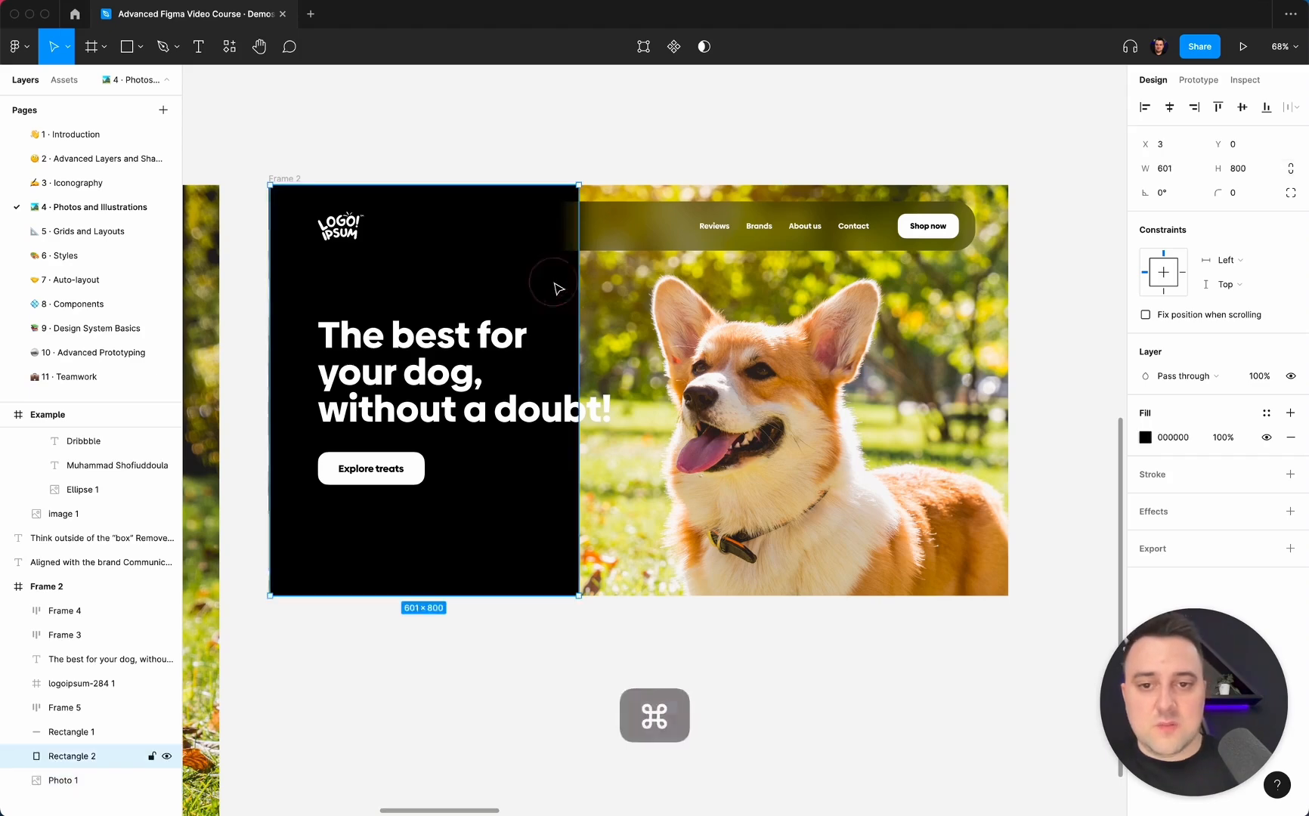
left_click(1145, 437)
left_click(1015, 424)
left_click(982, 439)
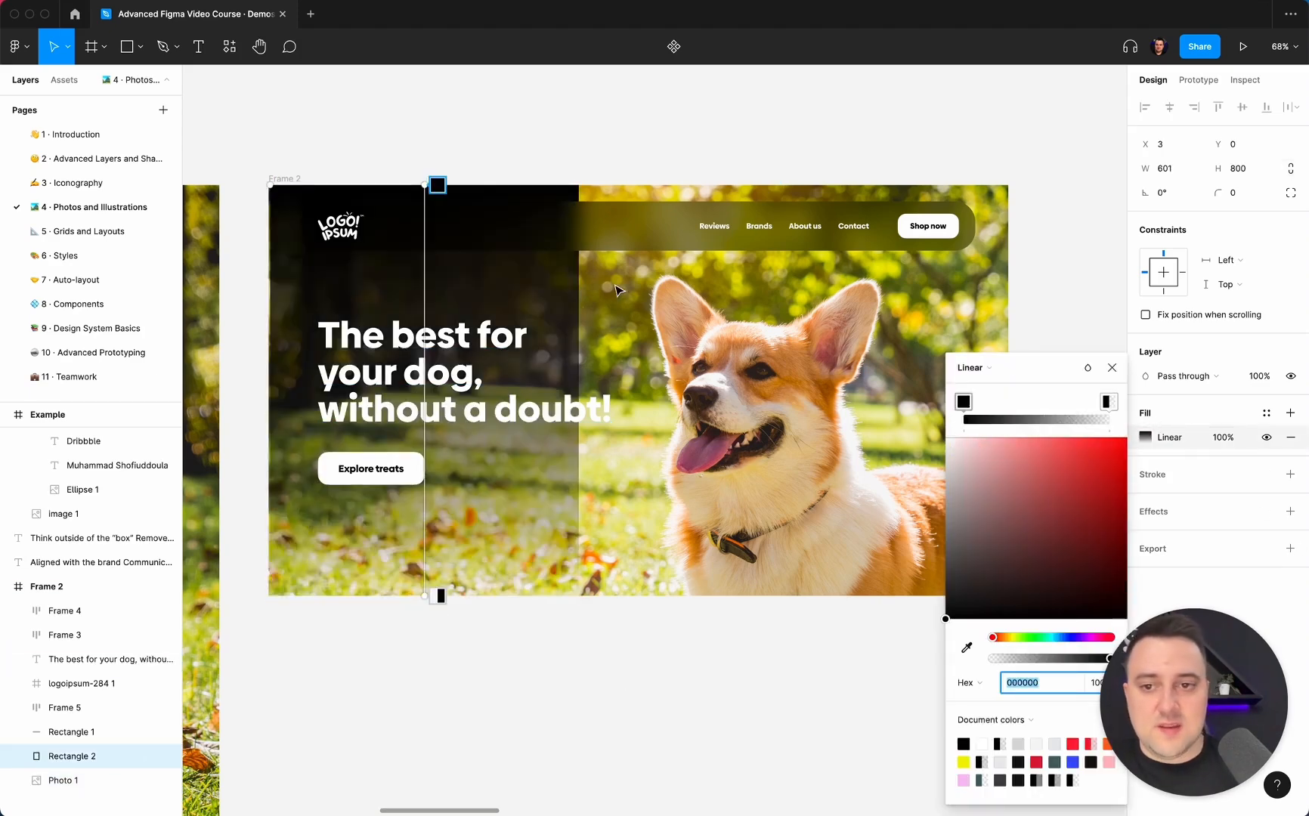
Run the gradient horizontally from solid black at the rectangle's left edge to transparent at its right edge, and align the rectangle at X 0.
left_click_drag(425, 184, 268, 390)
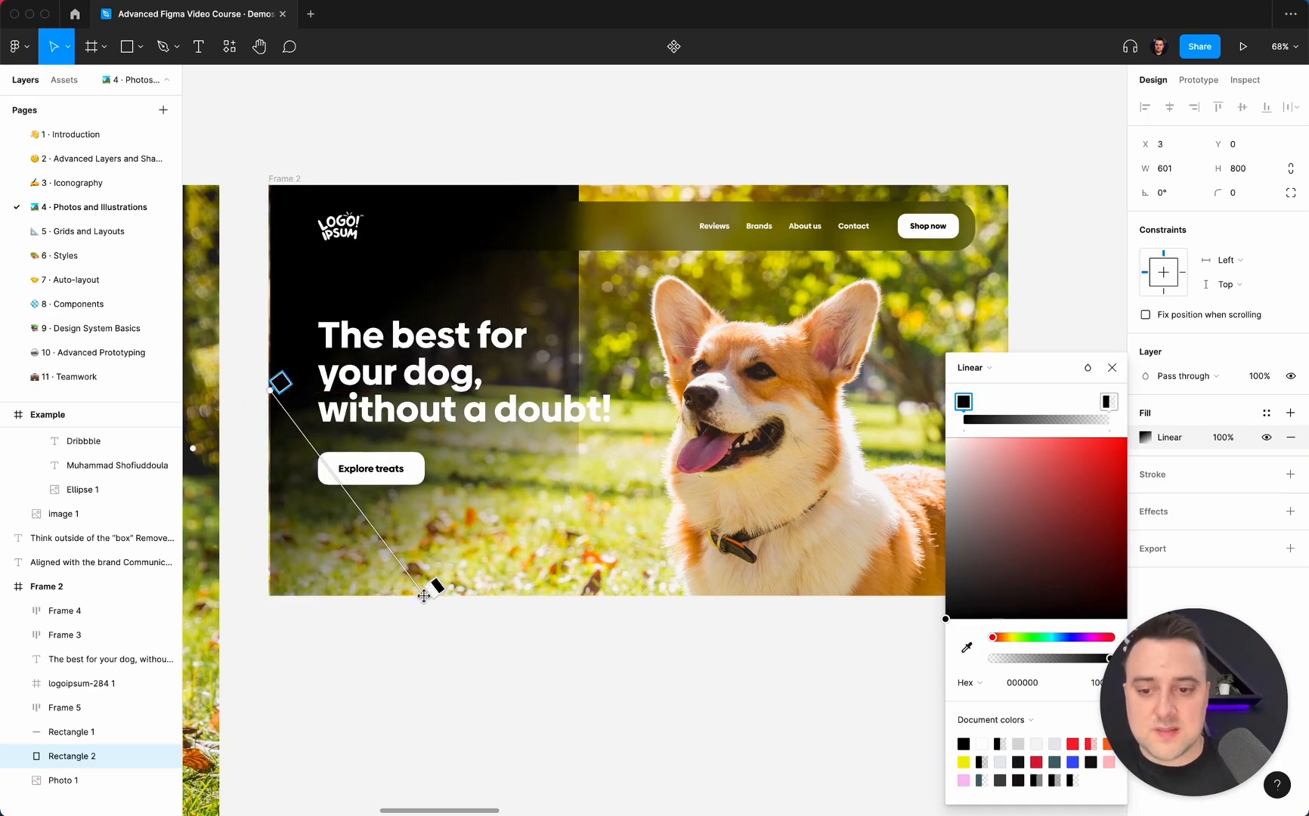
left_click_drag(432, 586, 579, 387)
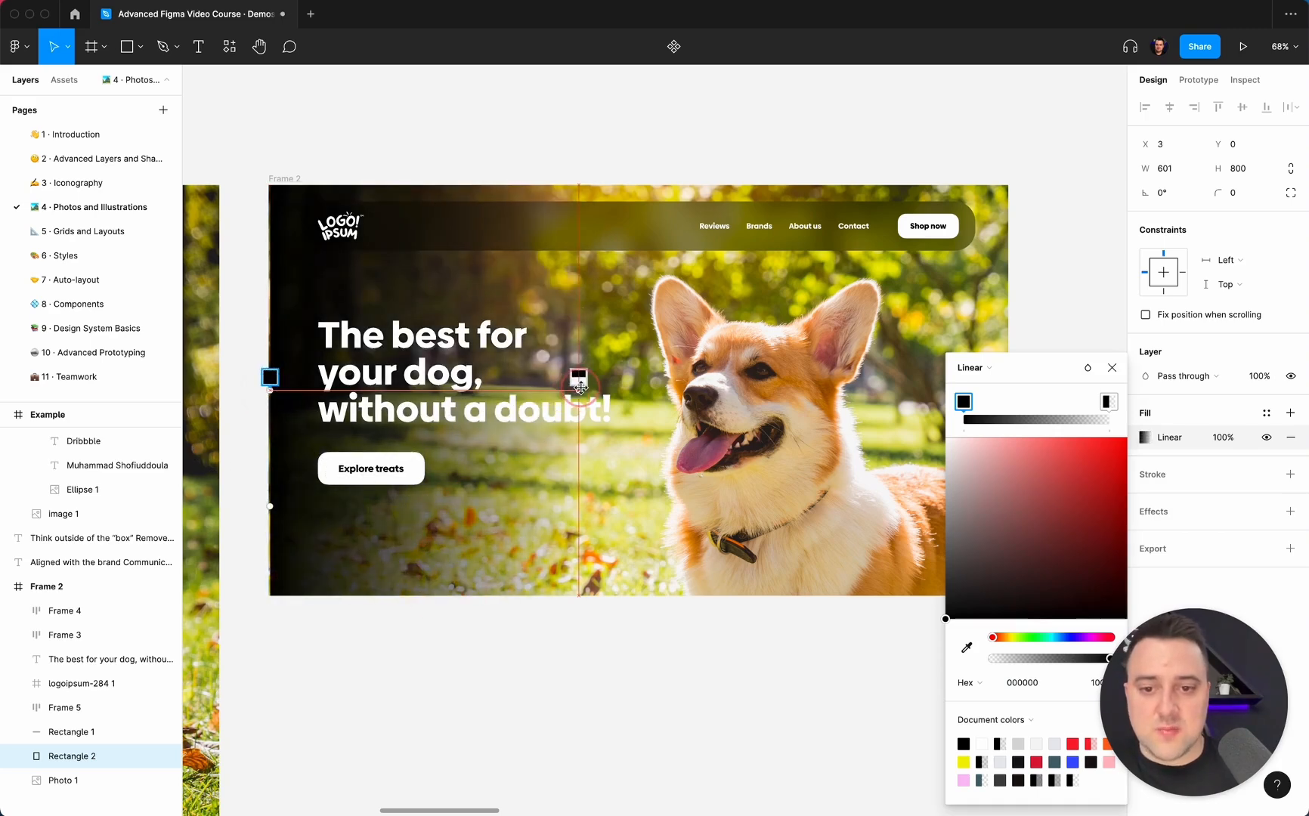
left_click(550, 699)
key("Escape")
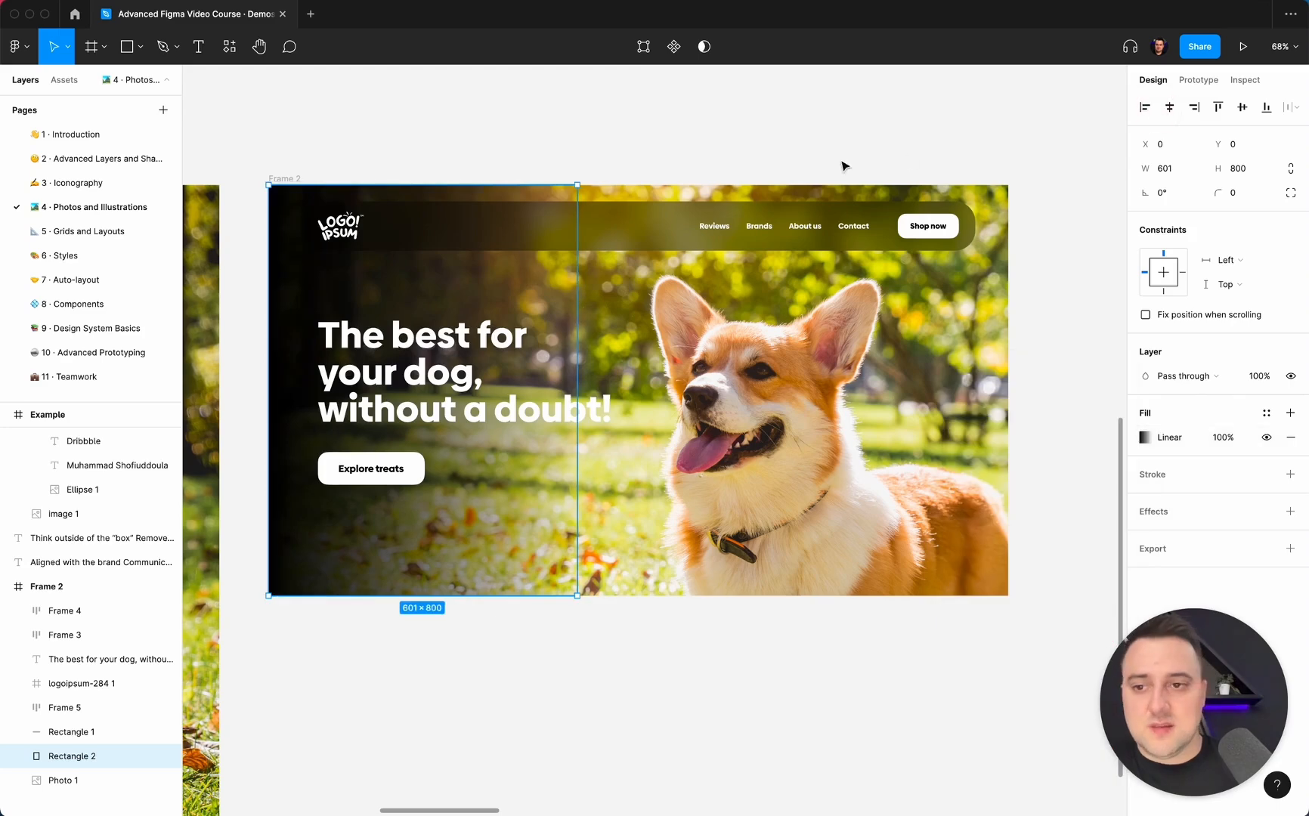
Widen the gradient rectangle to about 917 × 800 so the fade reaches the dog's face.
left_click(821, 139)
left_click(453, 198, "super")
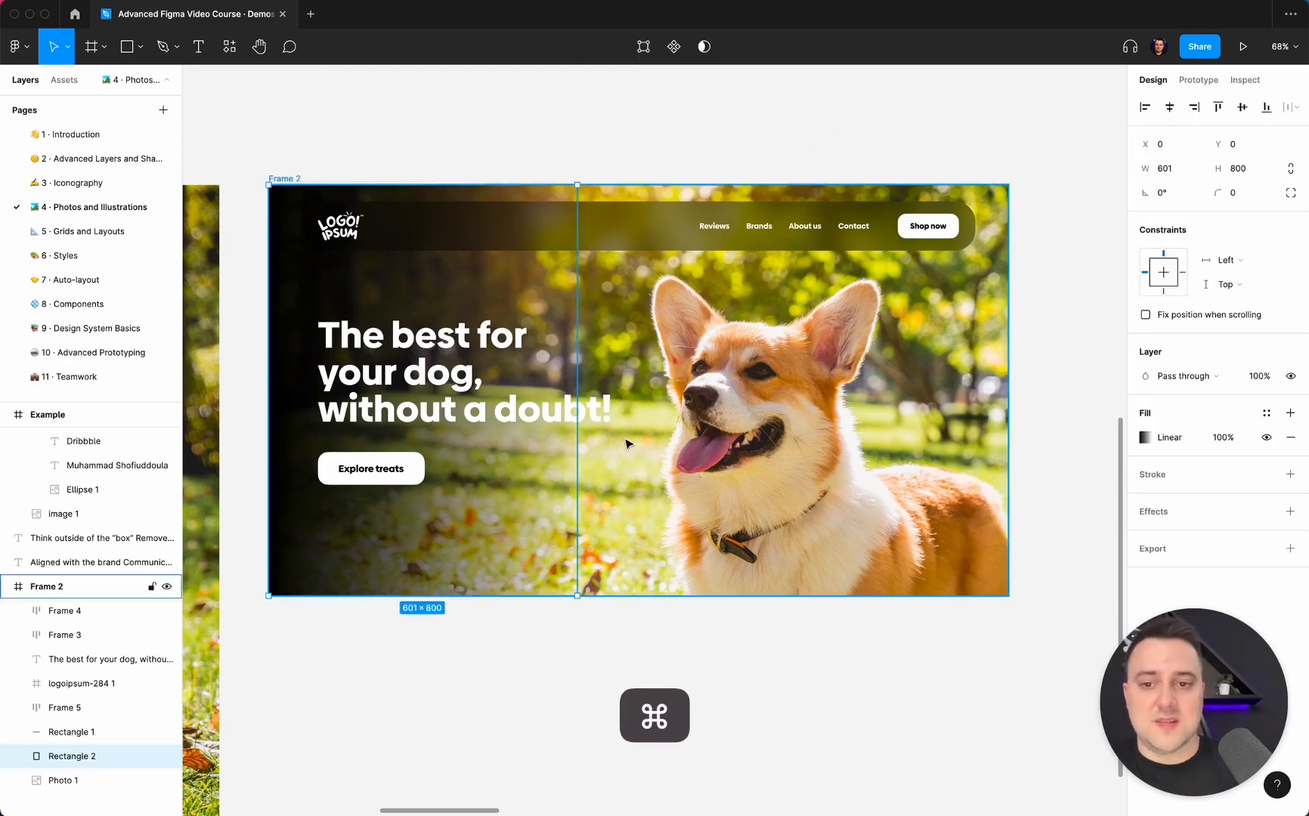
left_click_drag(572, 363, 739, 363)
left_click(594, 622)
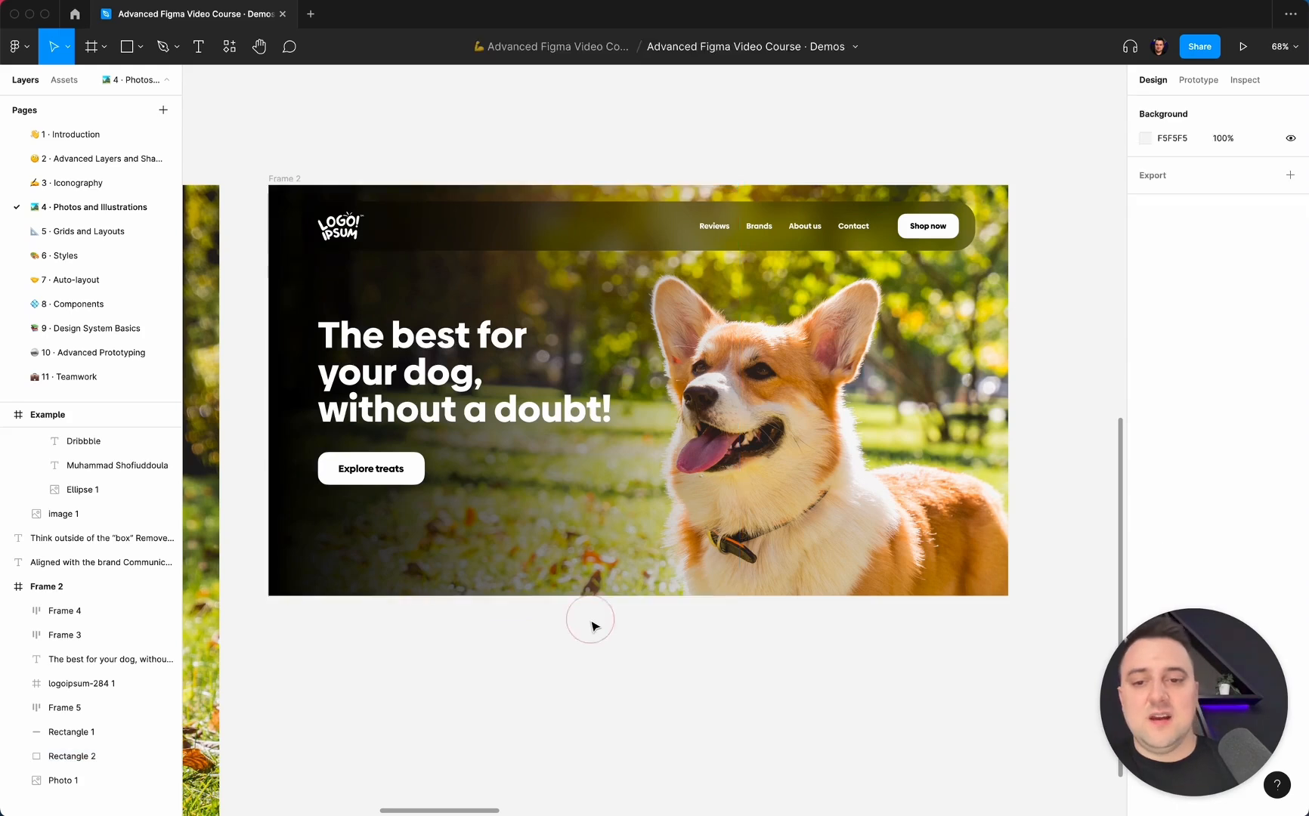
Set the gradient rectangle's layer opacity to 56%.
left_click(401, 529, "super")
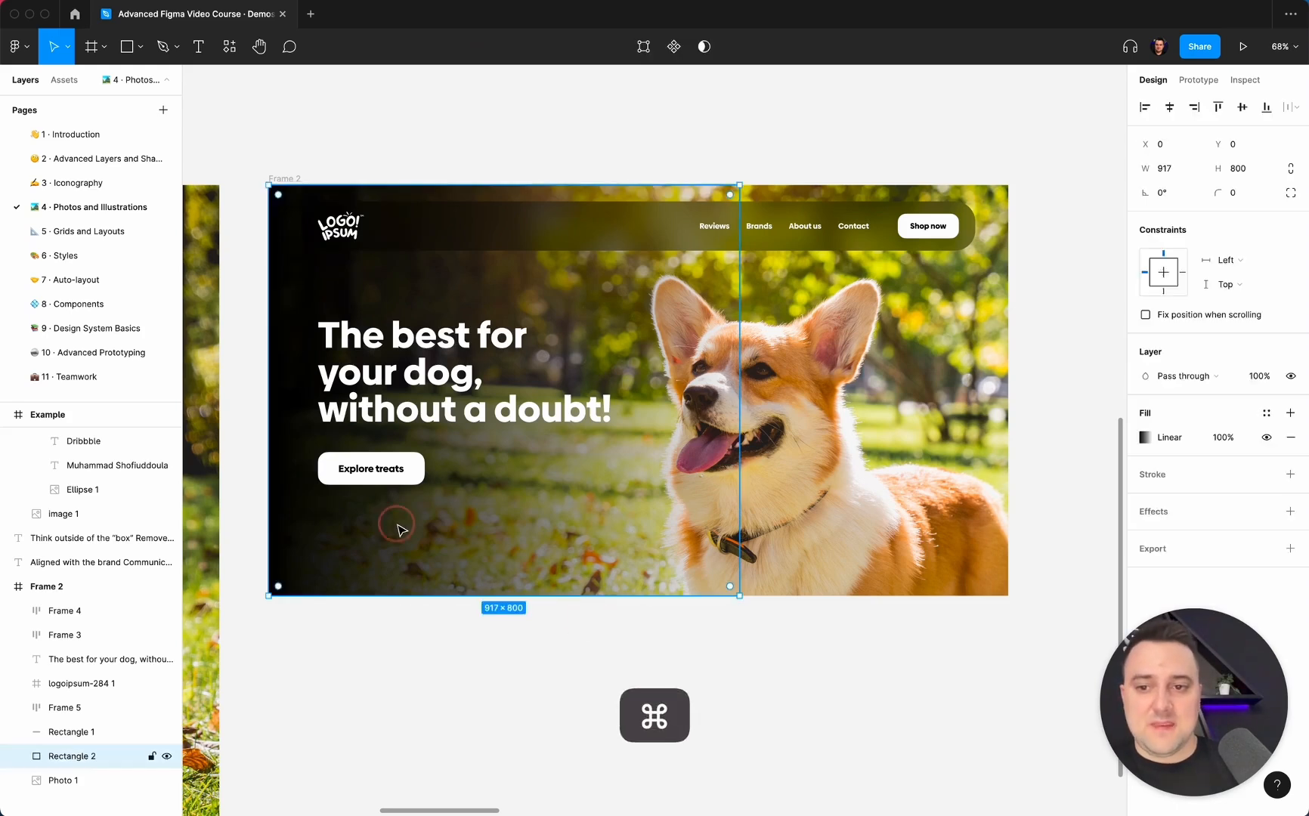
key("5")
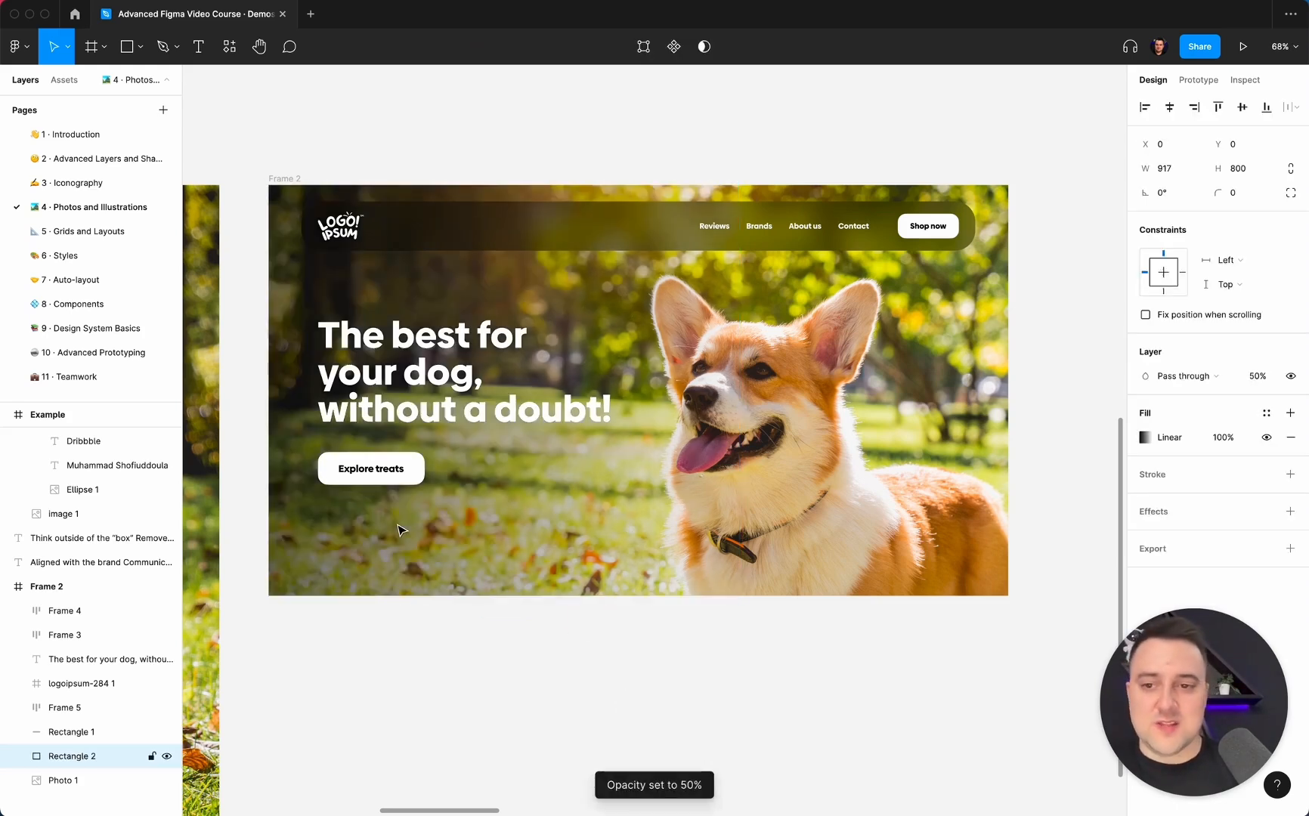
key("6")
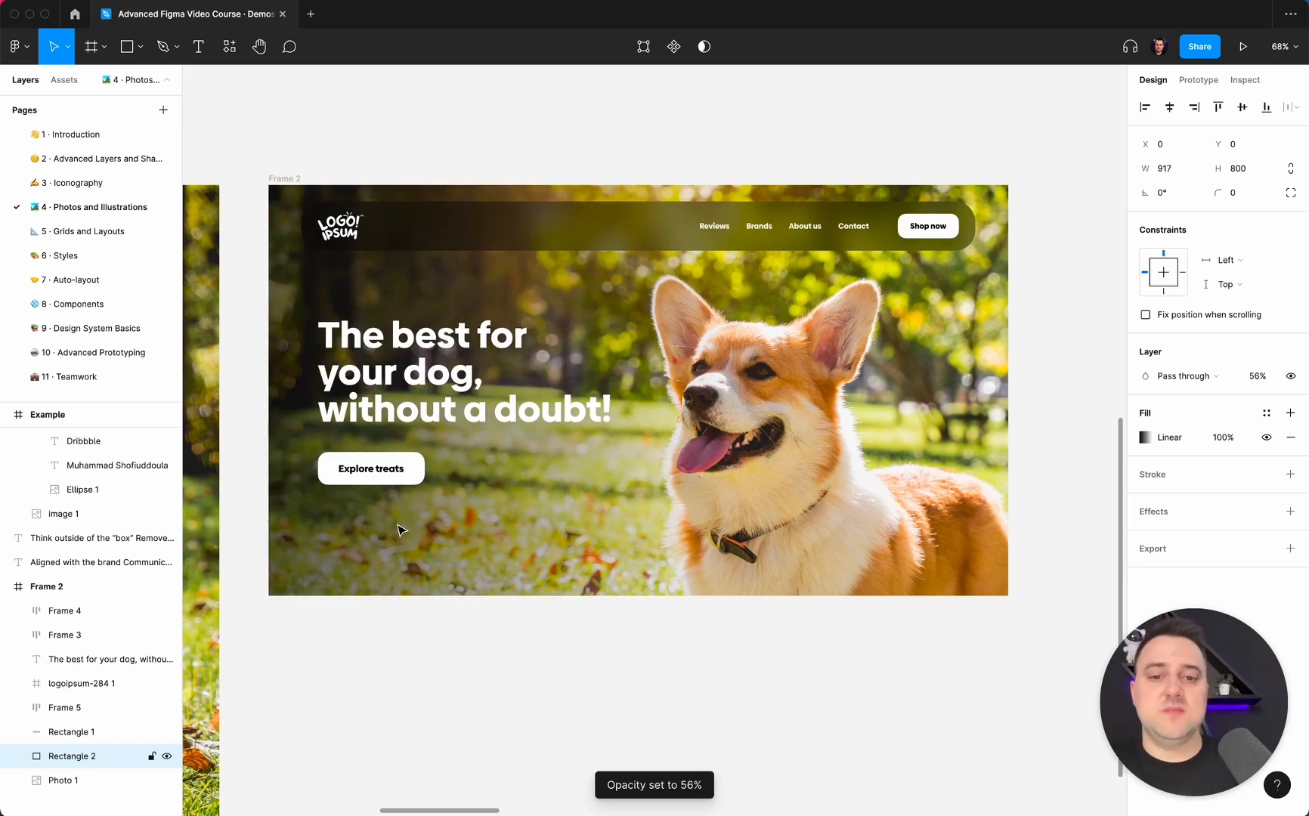
left_click(810, 663)
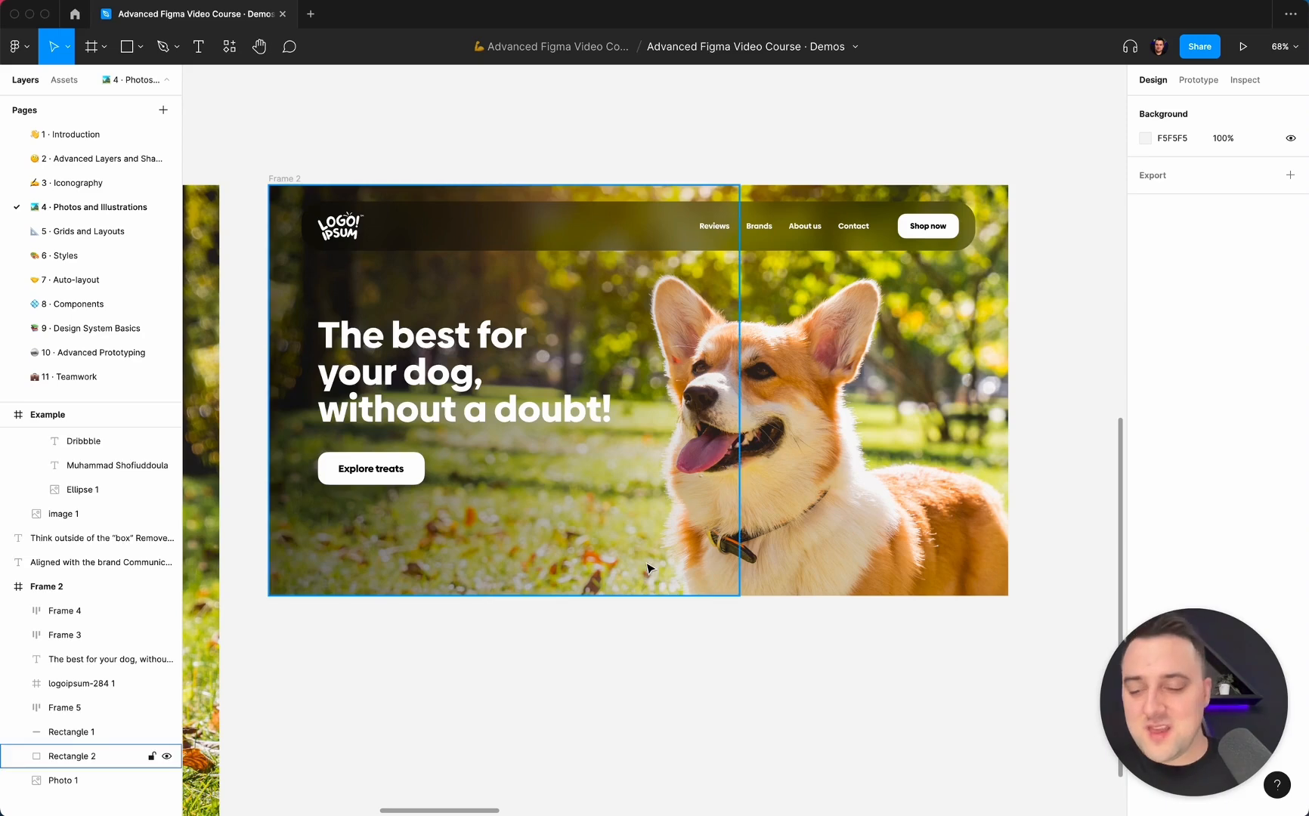
Extend the gradient rectangle to 1440 × 800 so it covers all of Frame 2.
left_click(89, 756)
mouse_move(1003, 340)
left_mouse_down()
mouse_move(1023, 336)
mouse_move(1009, 337)
left_mouse_up()
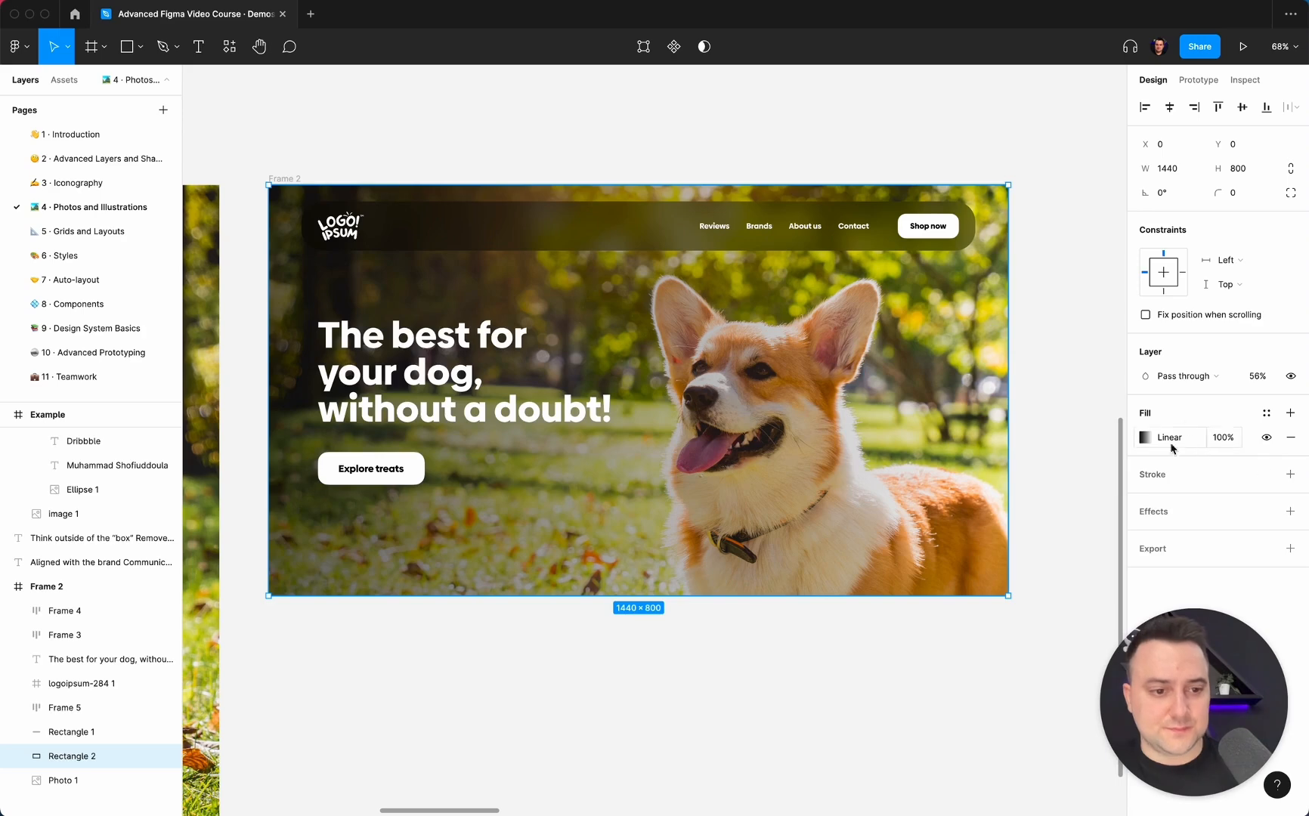
Undo the gradient rectangle's last widening and hide the rectangle from view.
key("super")
key("super+z")
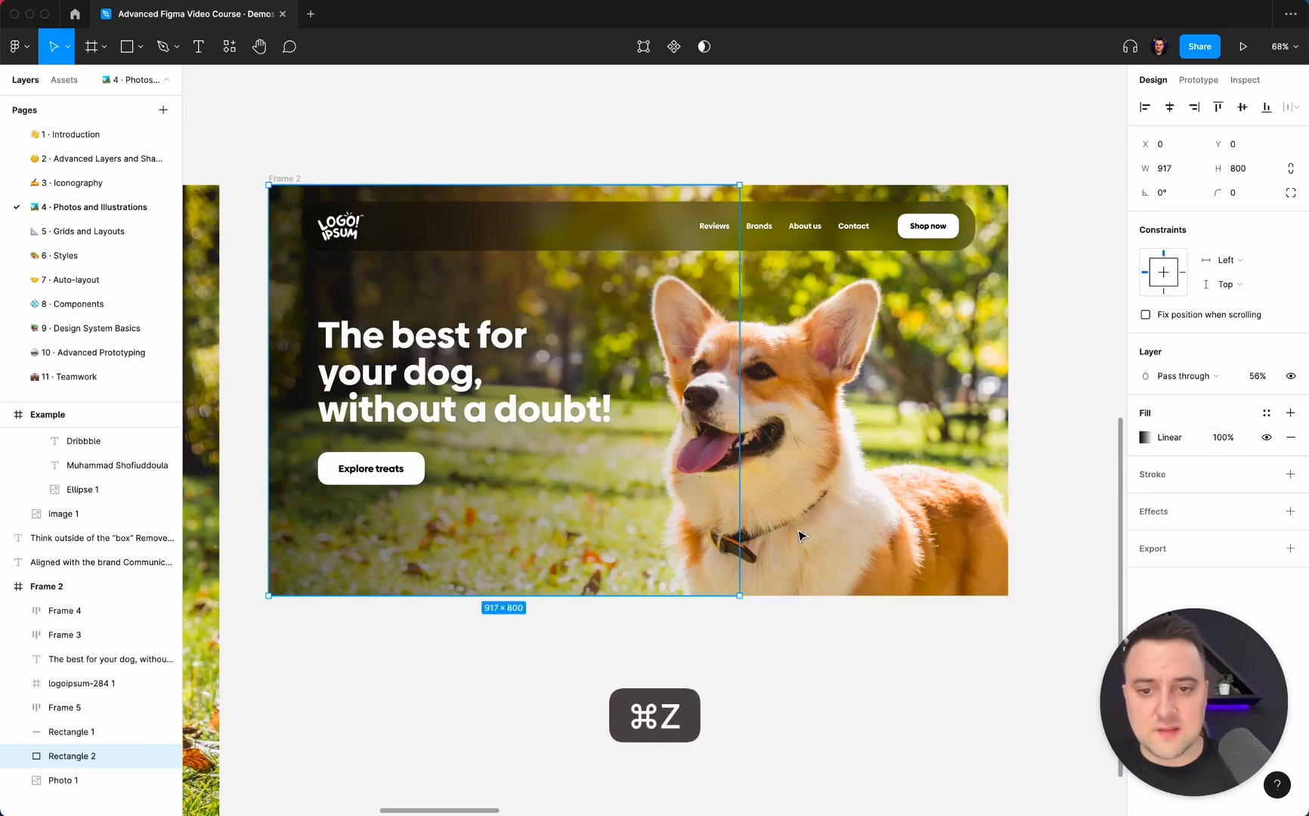
left_click(167, 757)
Try darkening the Photo 1 layer in Frame 2 with a 000000 fill at 40% opacity above its image.
left_click(102, 780)
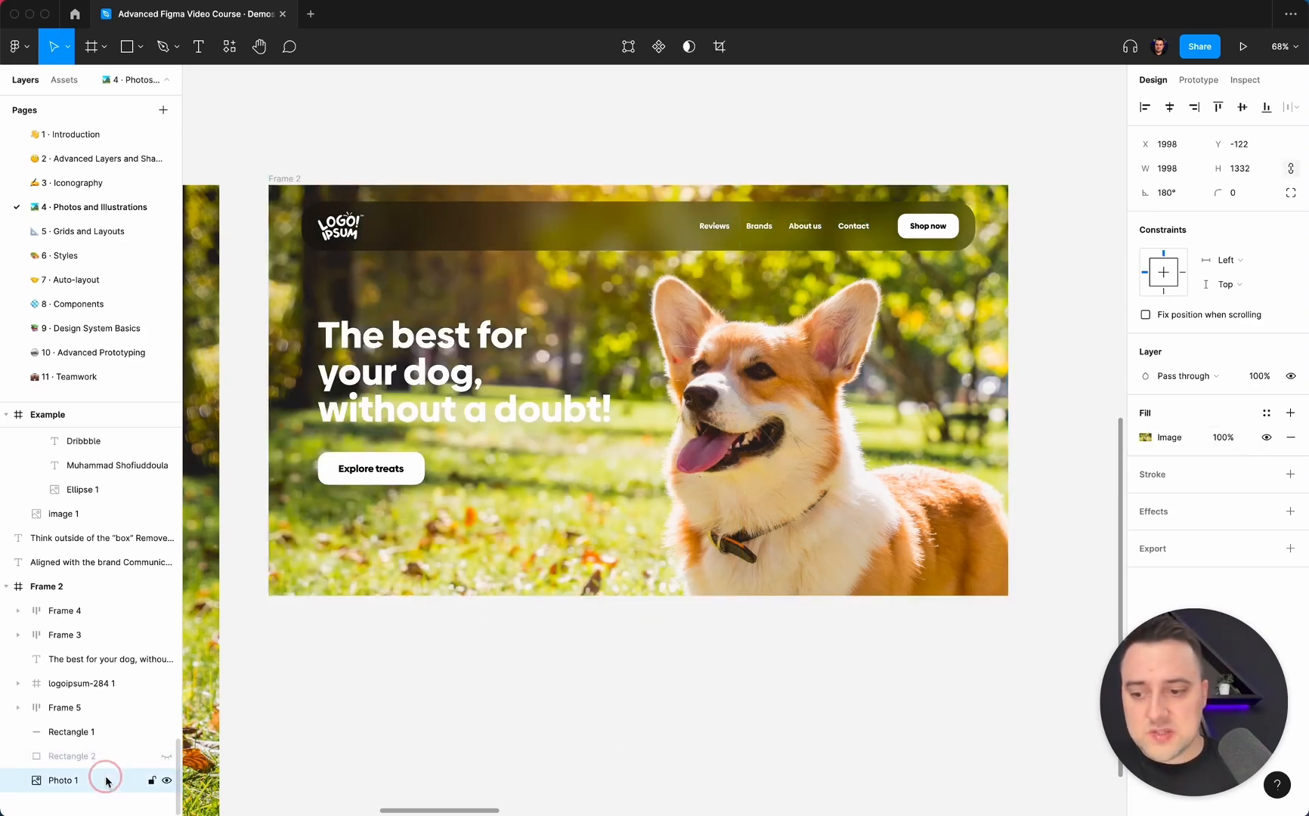
left_click(1291, 413)
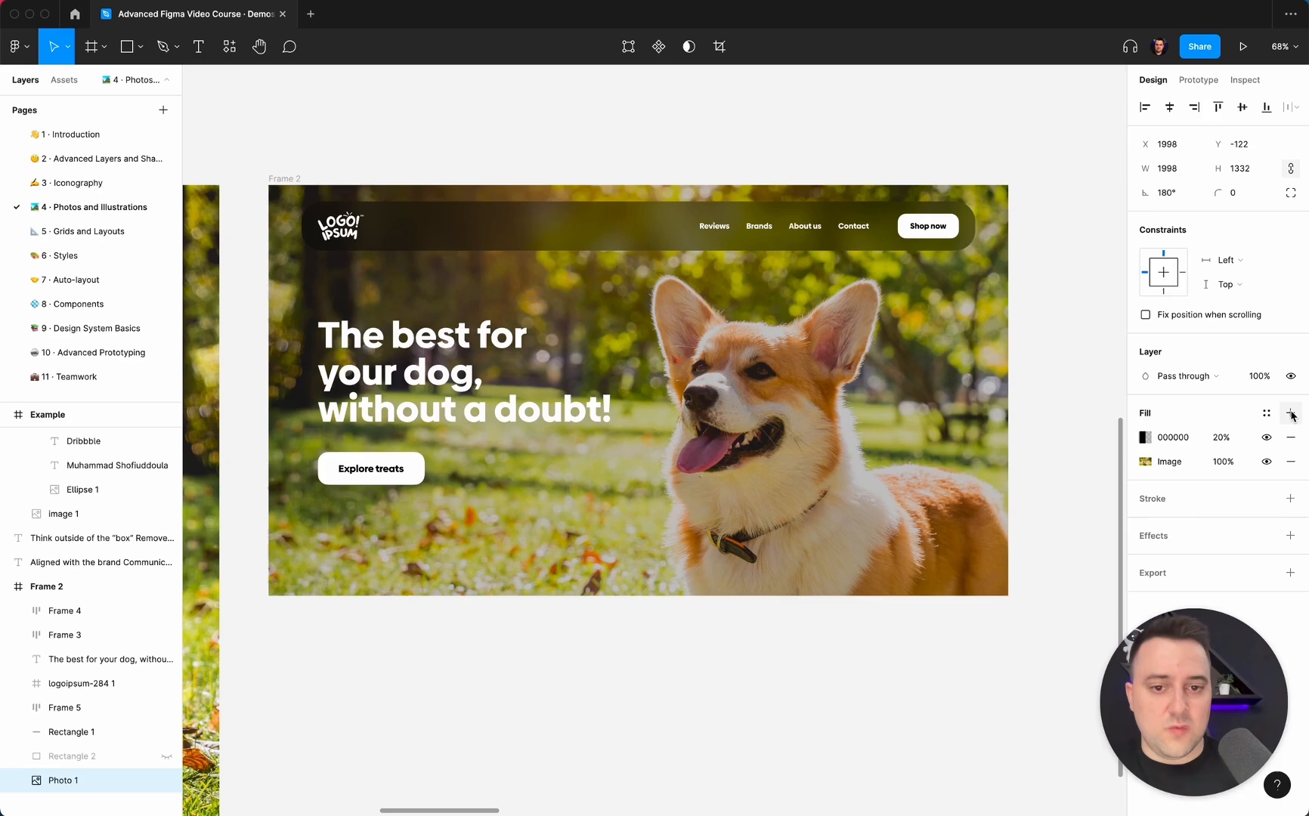
left_click(1220, 436)
type("40")
key("Return")
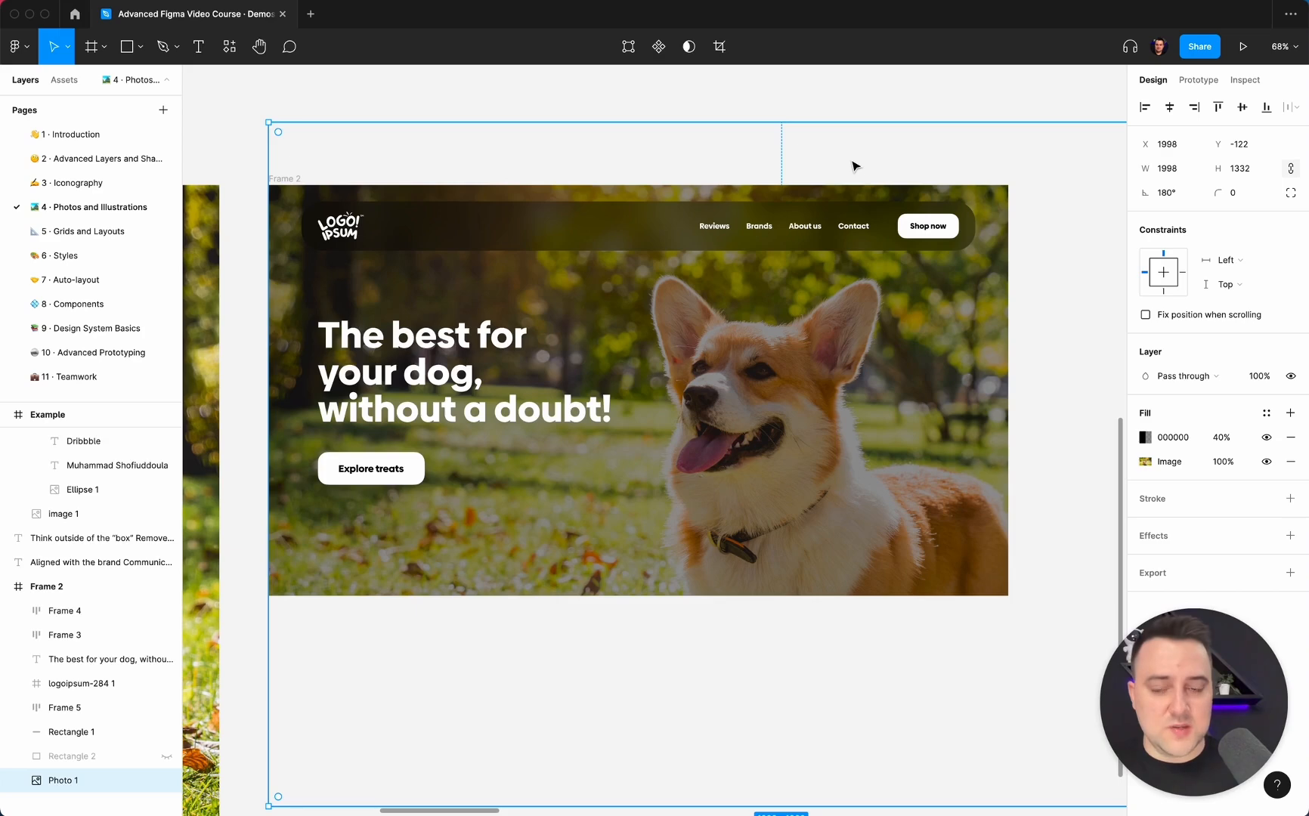
Undo the 40% black fill on the hero photo and deselect it.
key("super")
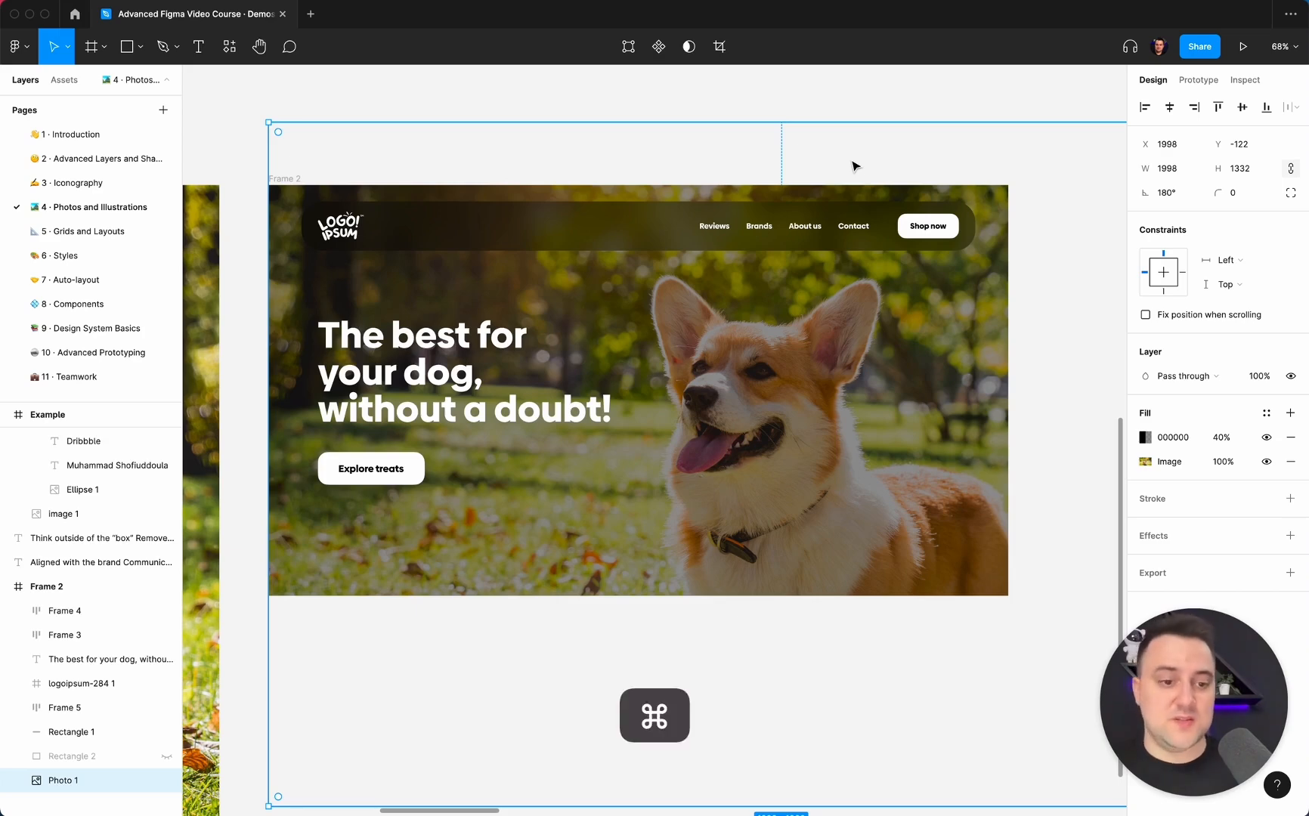
key("super+z")
key("super+z")
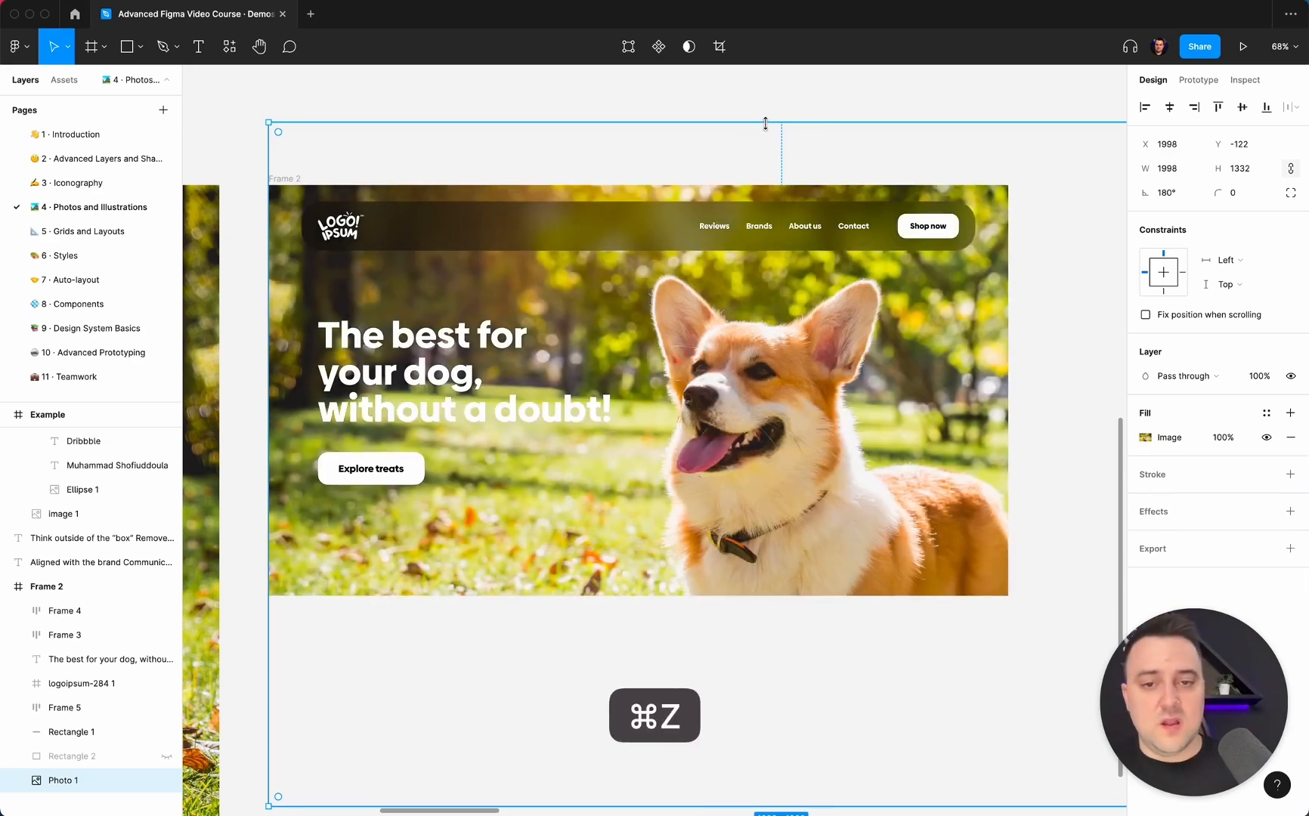
left_click(768, 117)
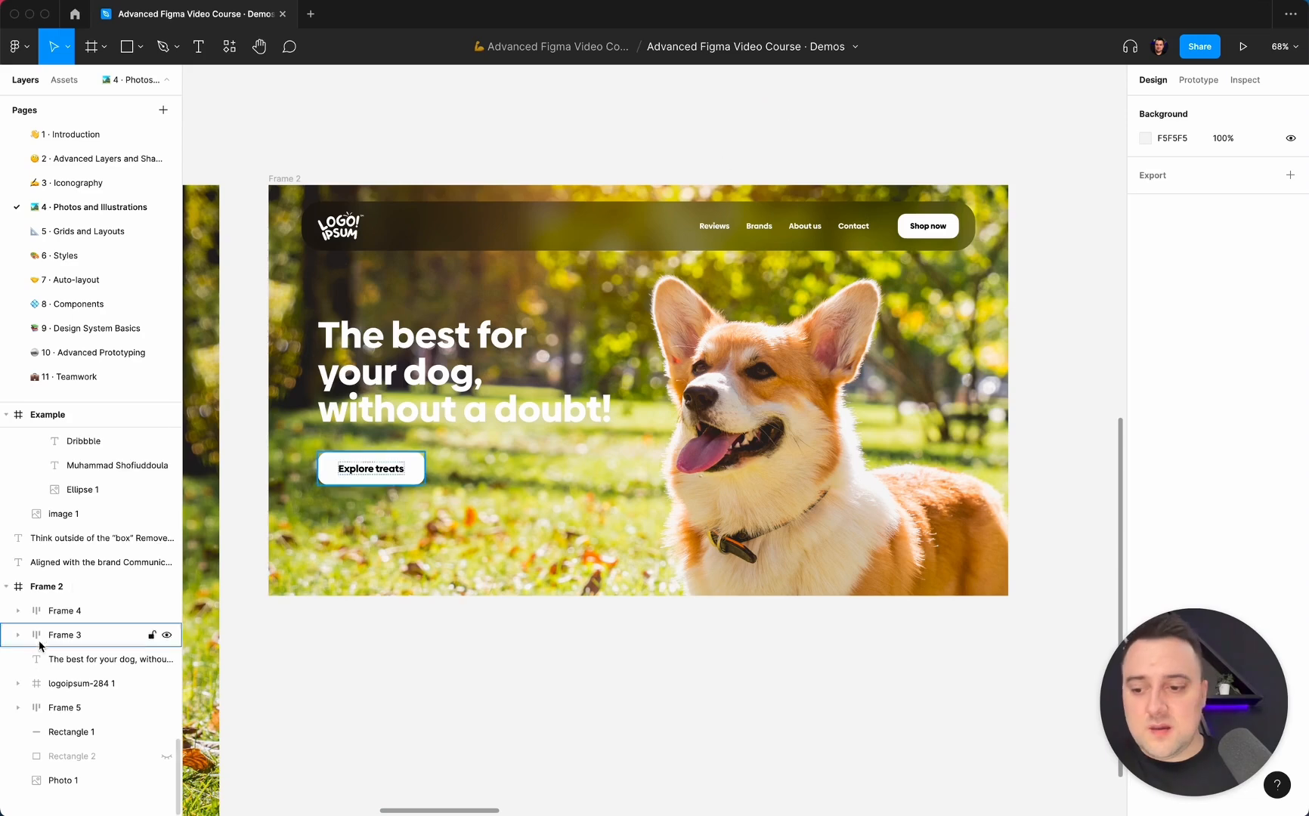
Make the gradient rectangle visible again and widen it to about 1376 × 800.
left_click(166, 757)
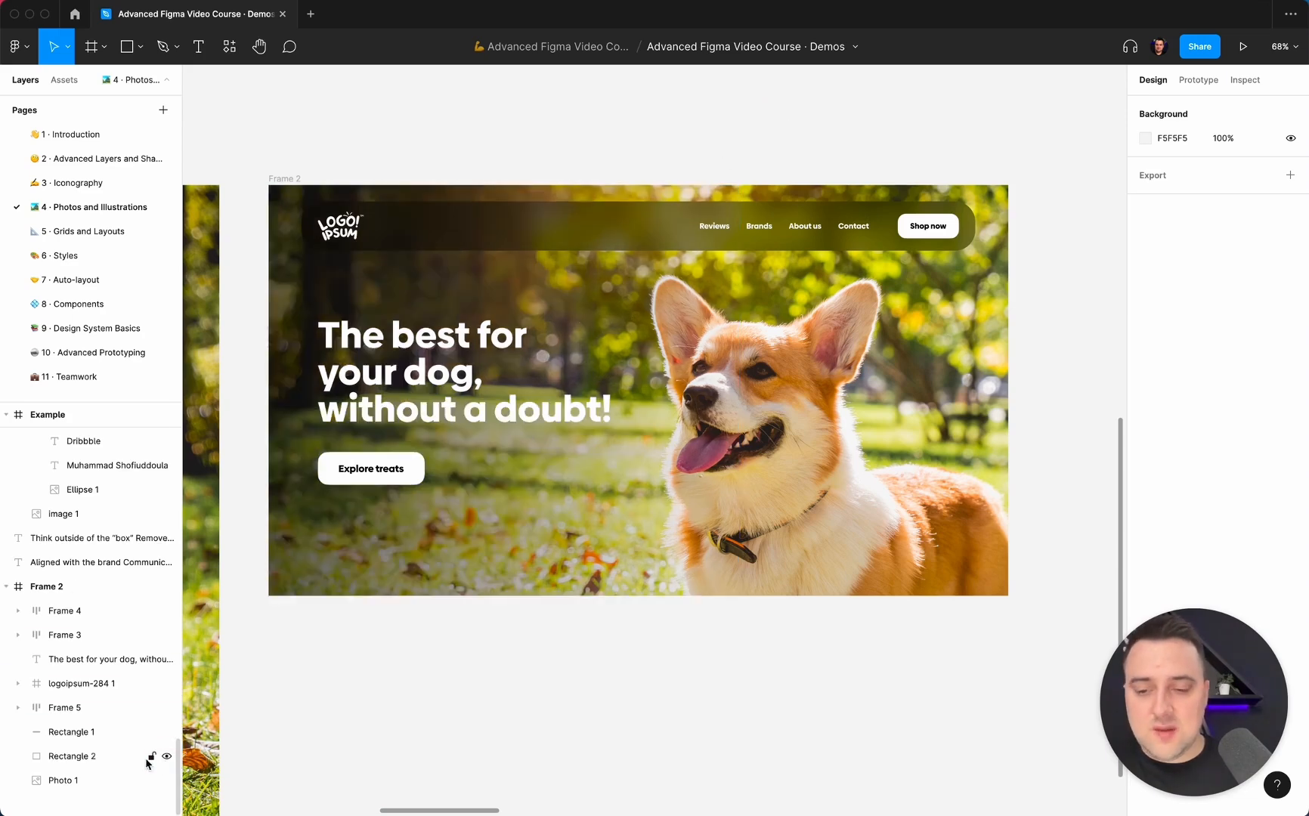
left_click(102, 756)
left_click_drag(739, 394, 975, 379)
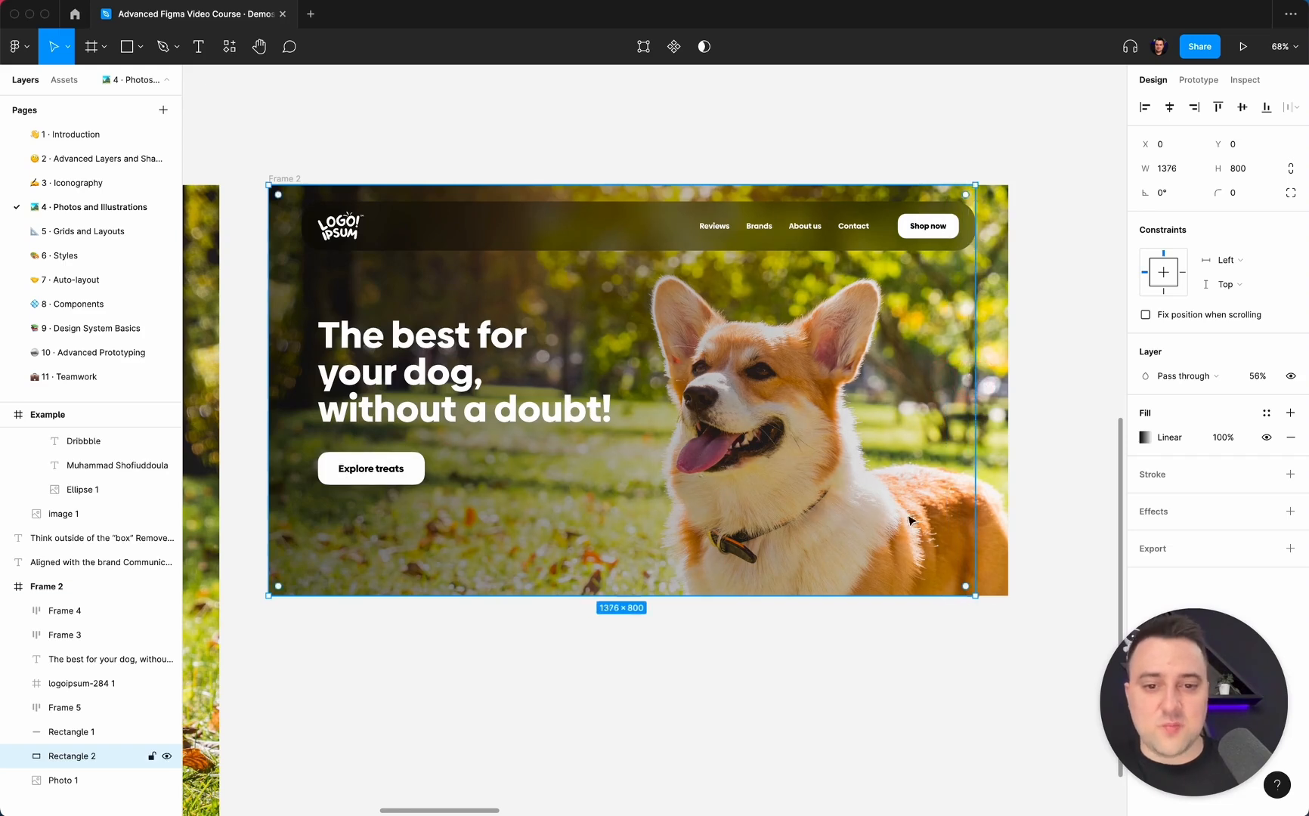
left_click(841, 647)
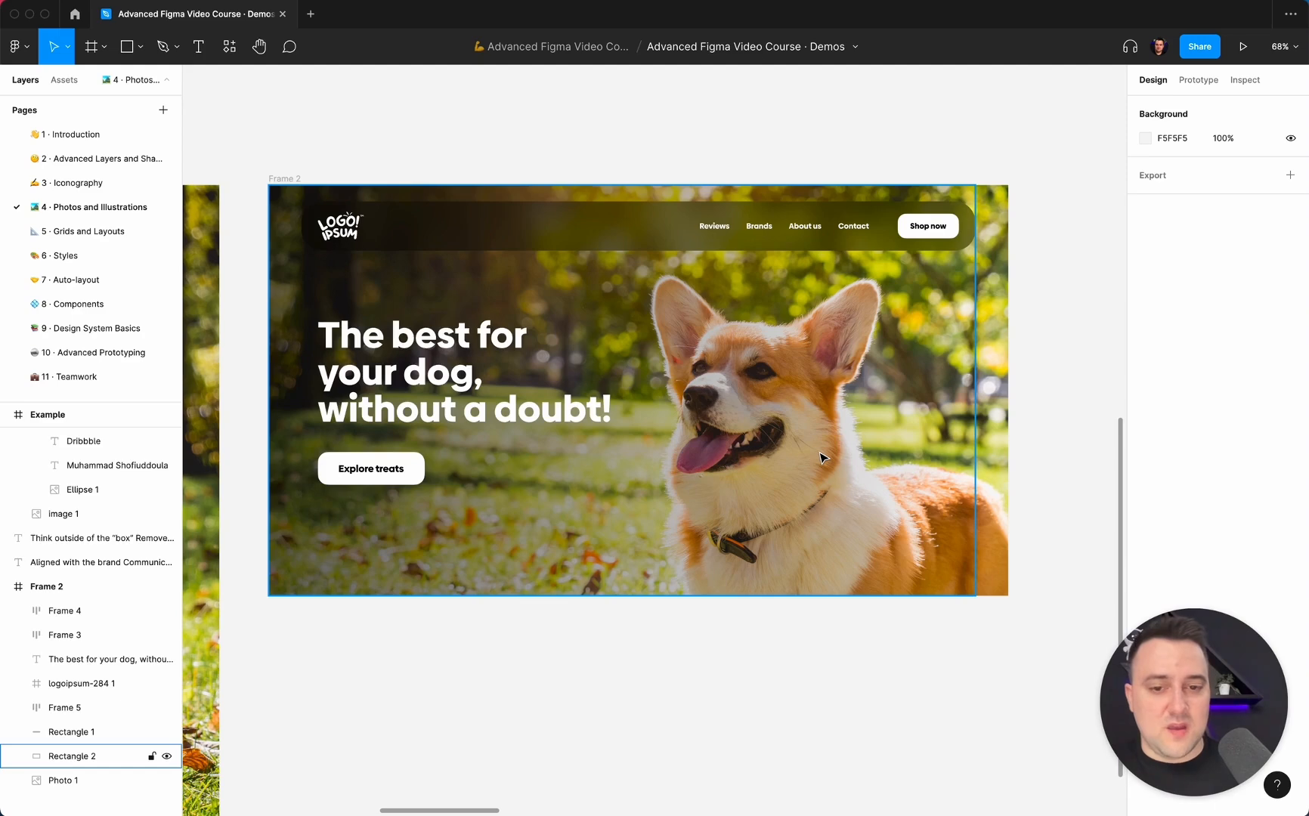
Run the Remove BG plugin on the original dog photo beside Frame 2.
scroll(822, 457, "down", 10)
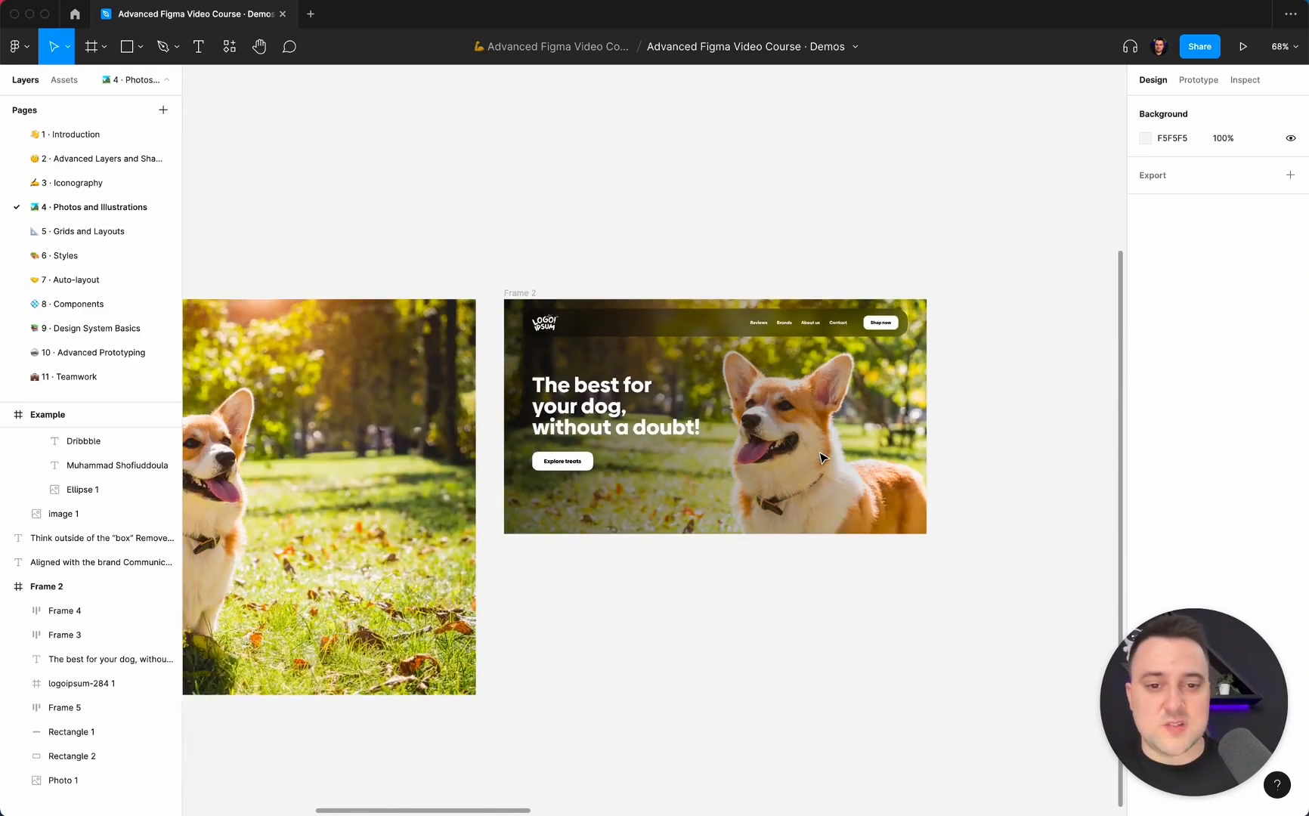
scroll(823, 457, "up", 2)
scroll(822, 457, "down", 3)
scroll(822, 457, "left", 3)
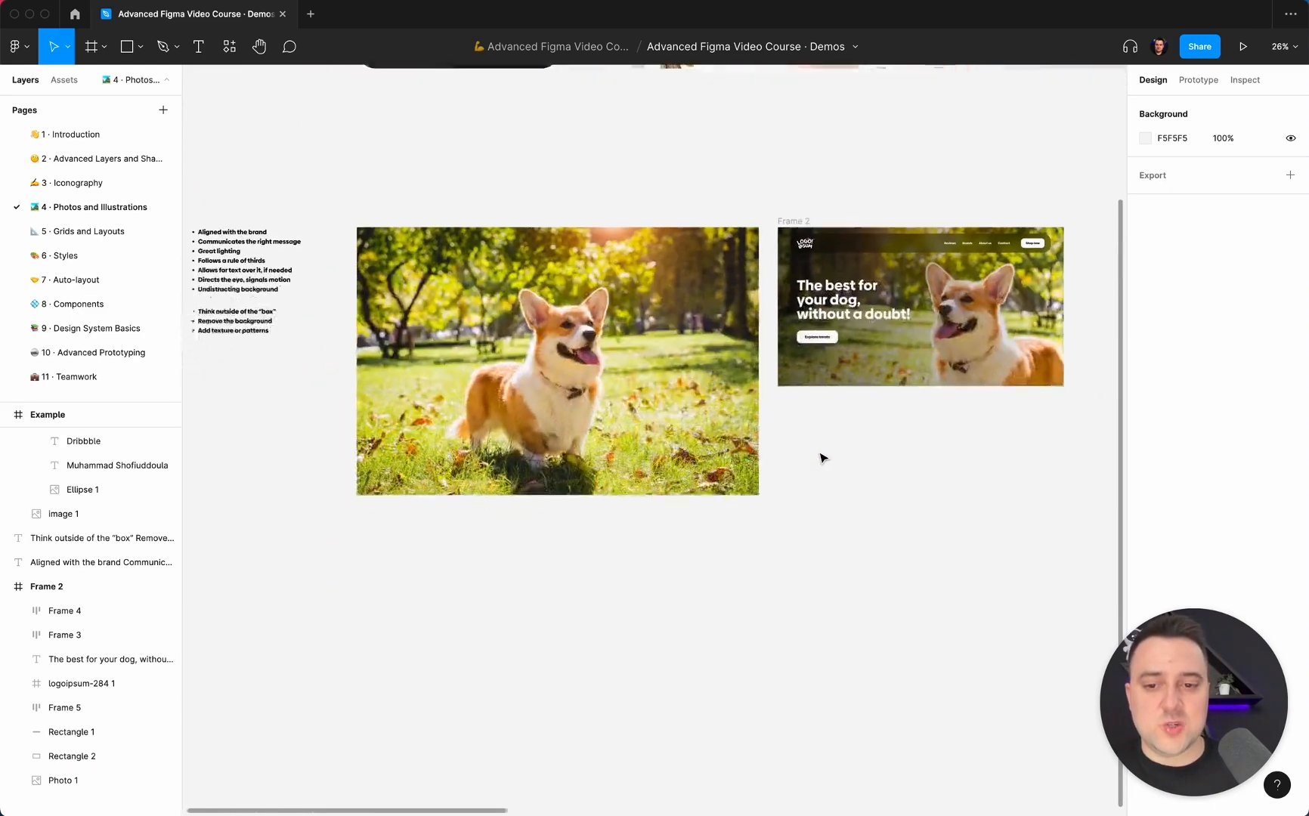
left_click(658, 338)
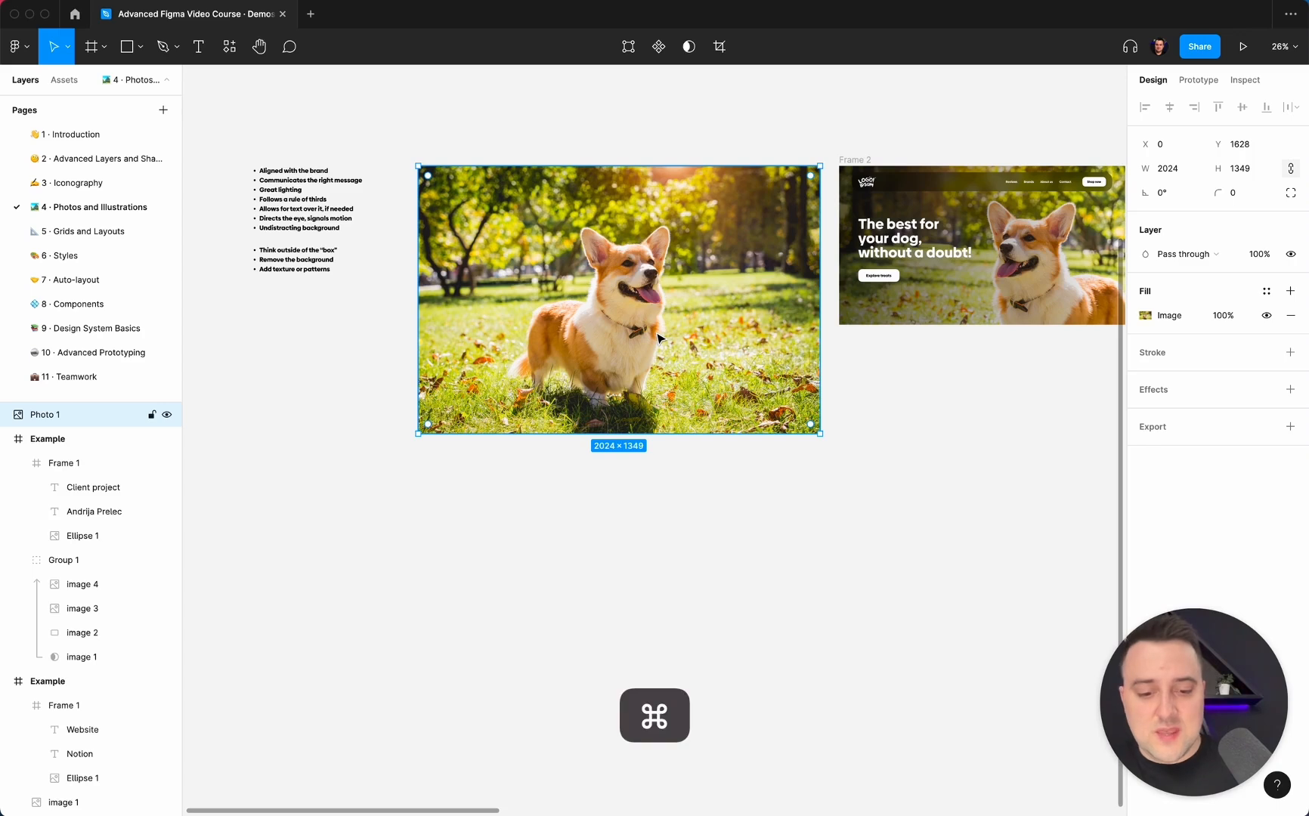
key("super+slash")
type("remo")
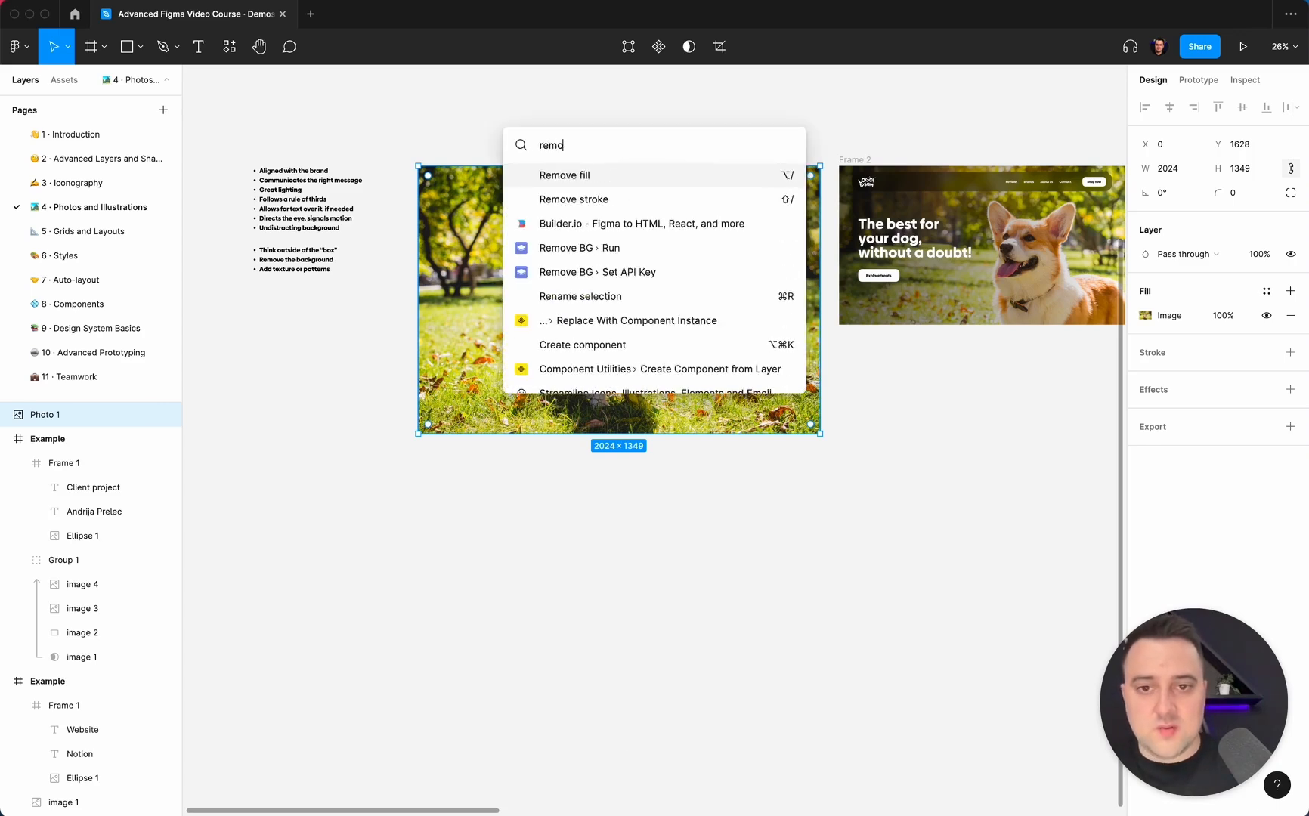
type("ve")
key("Down")
key("Down")
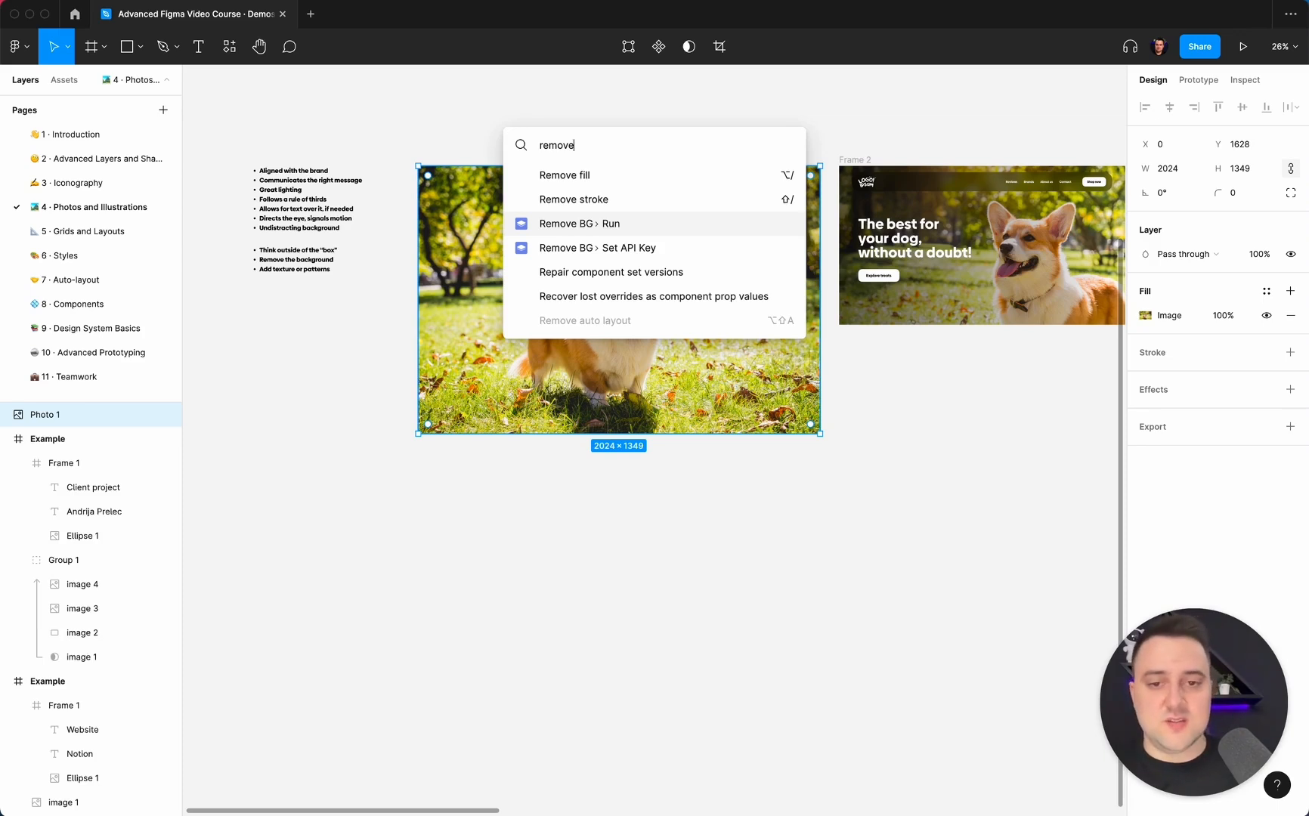
key("Return")
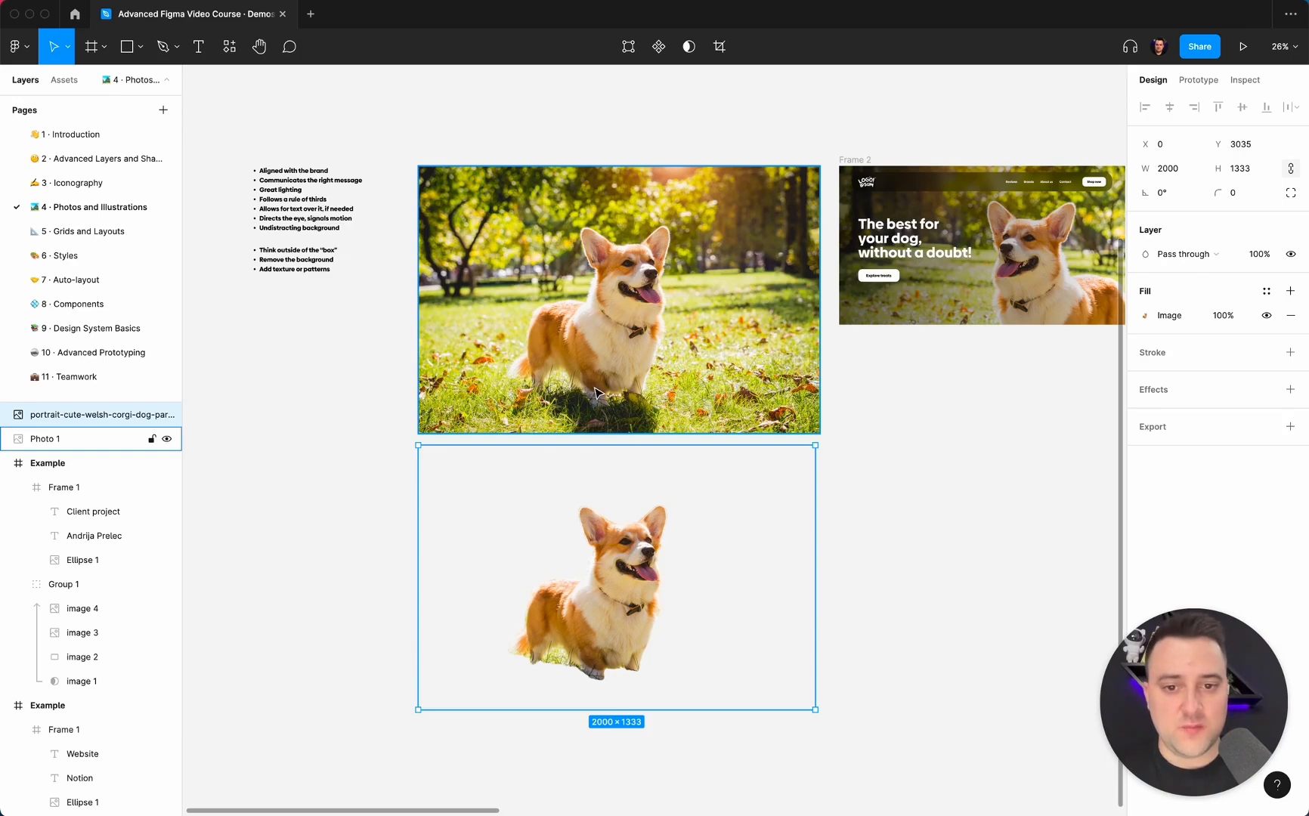
Duplicate the flipped dog photo in Frame 2 and move the copy above the gradient rectangle in the layer order.
scroll(558, 668, "up", 10)
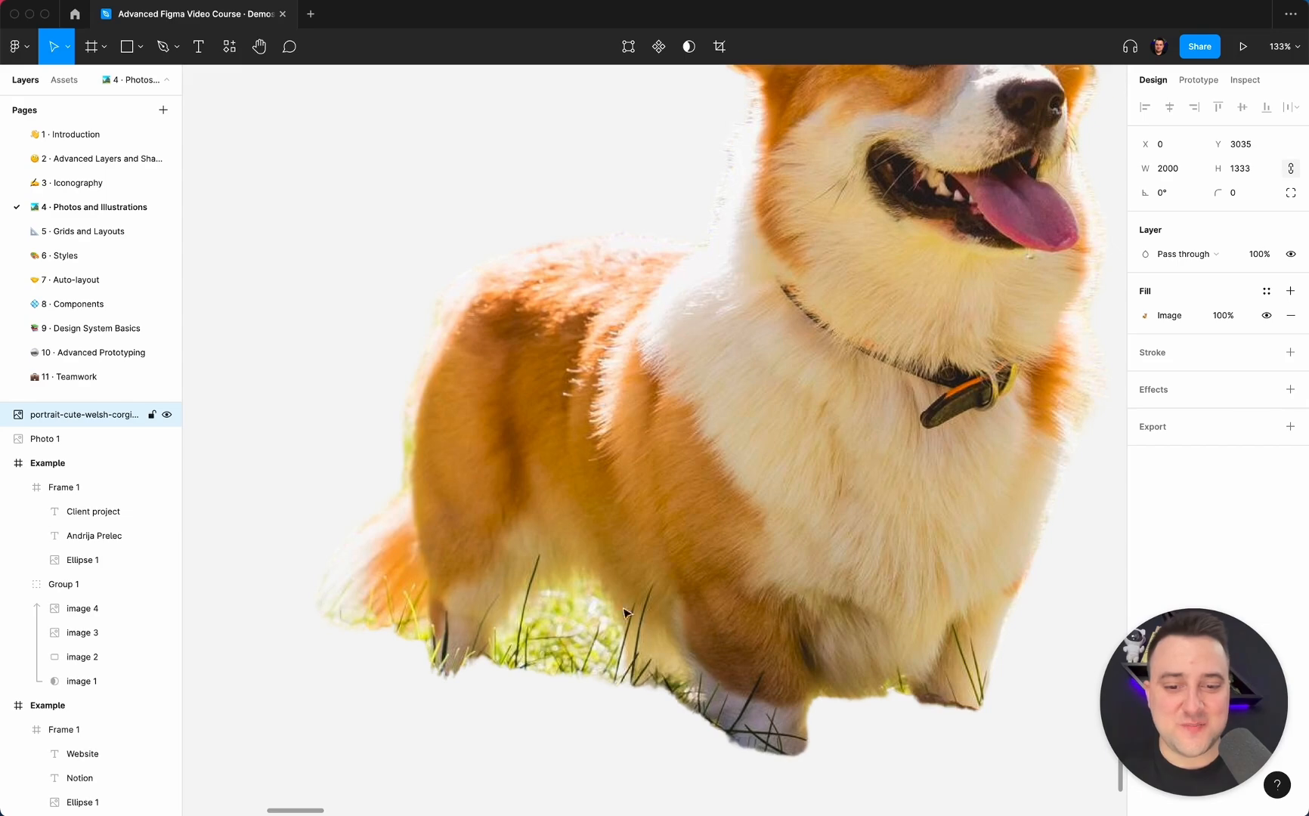
scroll(624, 612, "down", 10)
scroll(632, 684, "right", 3)
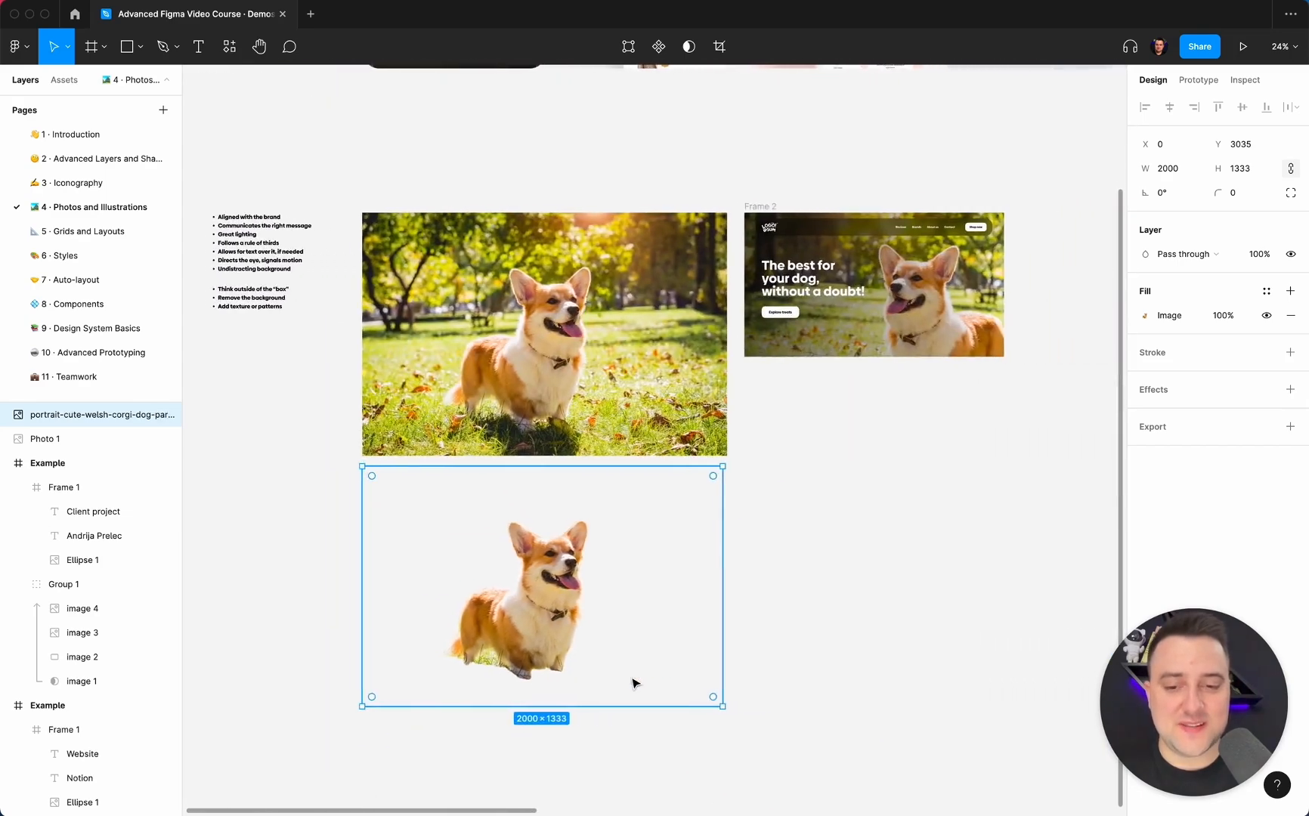
scroll(632, 683, "right", 1)
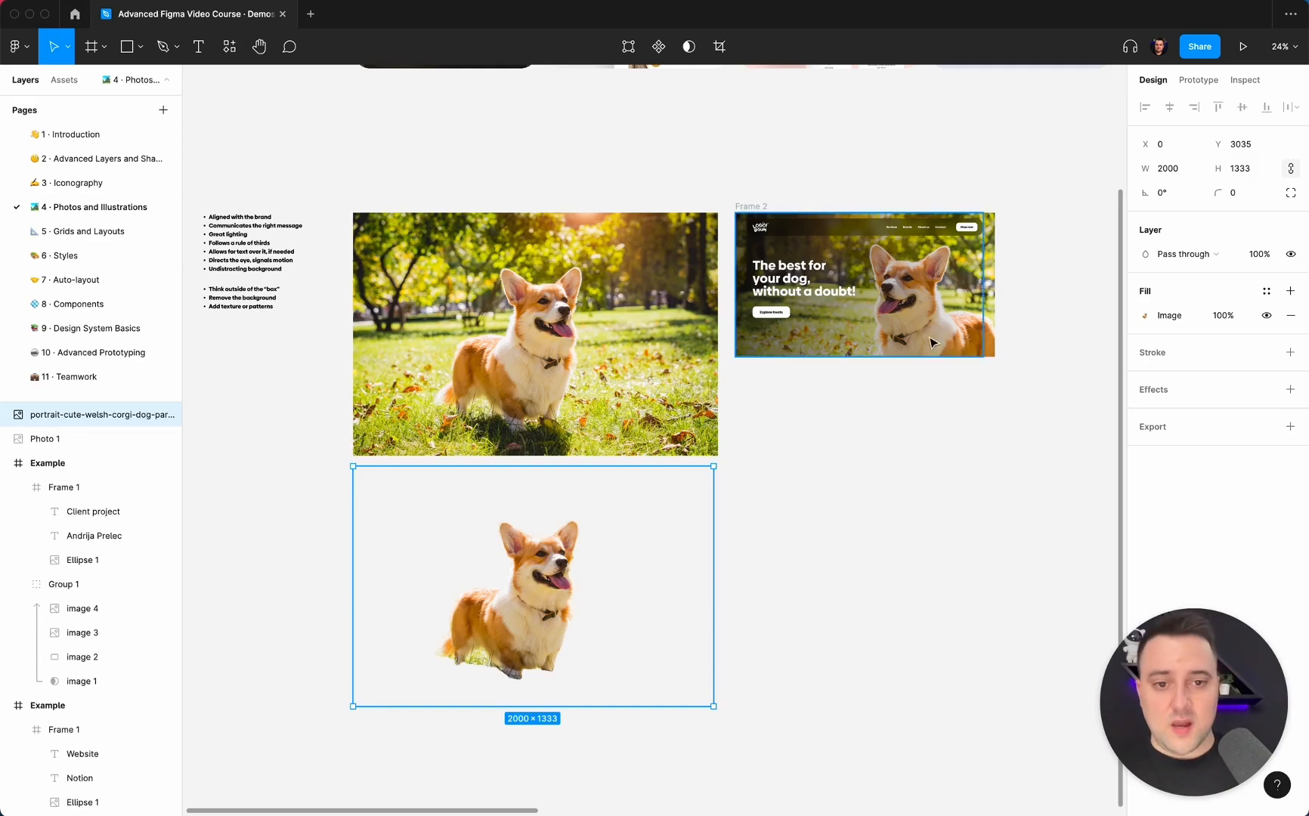
key("super")
left_click(988, 319, "super")
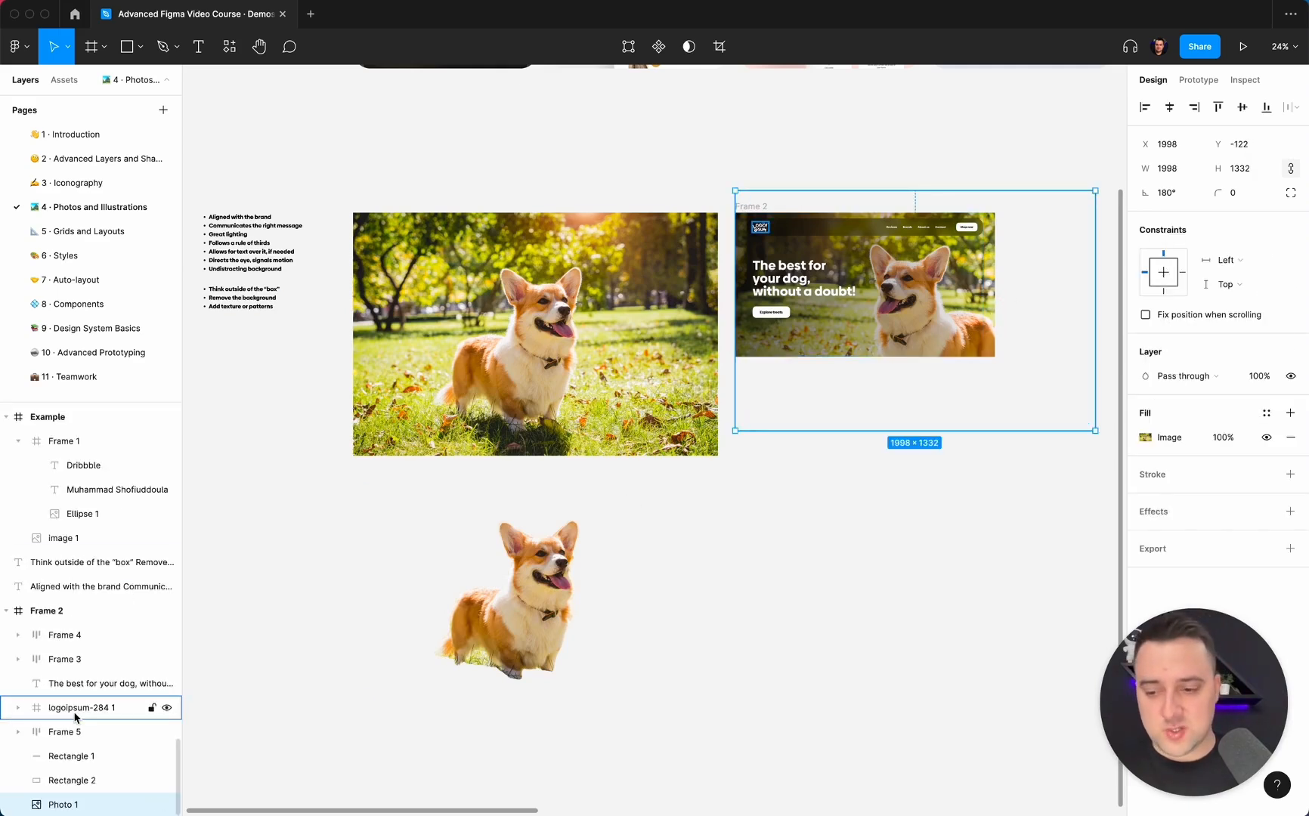
key("super+d")
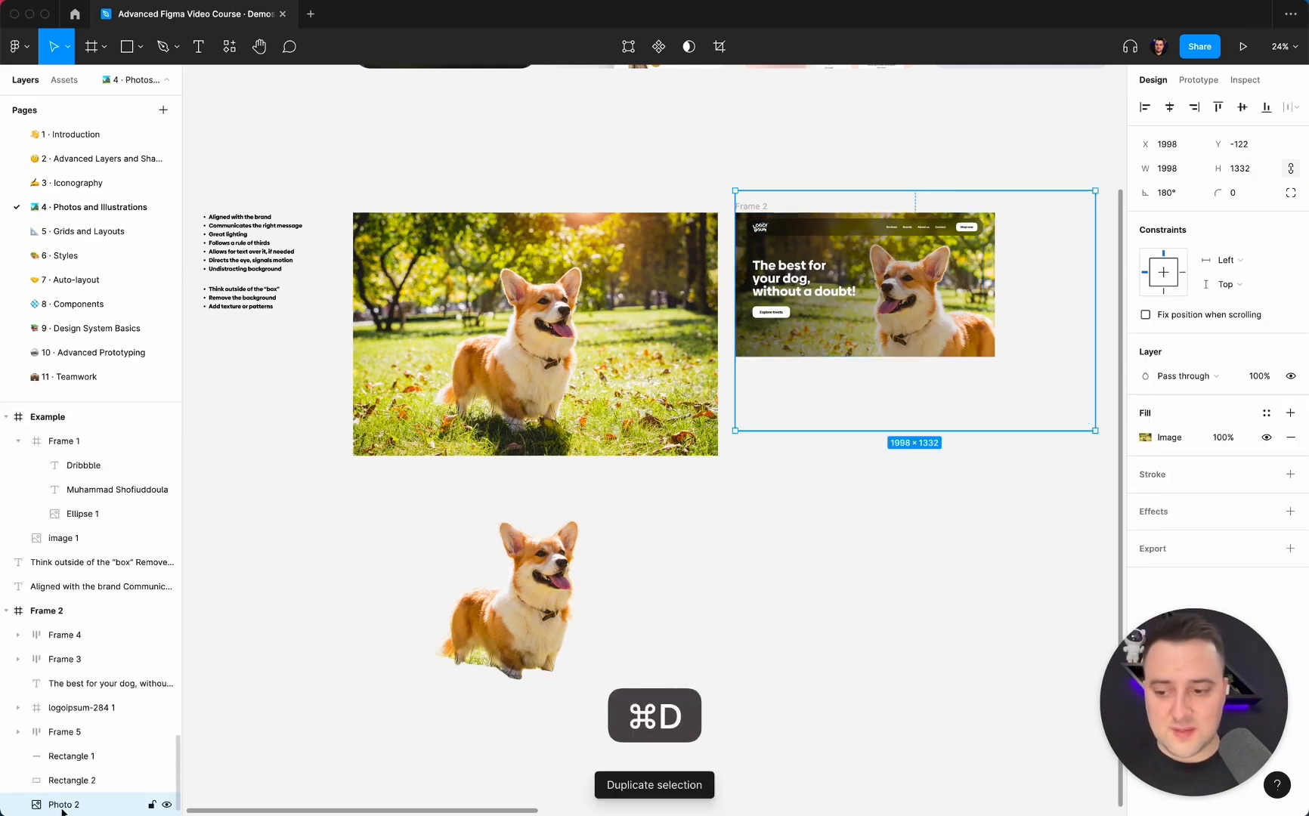
left_click_drag(73, 808, 68, 772)
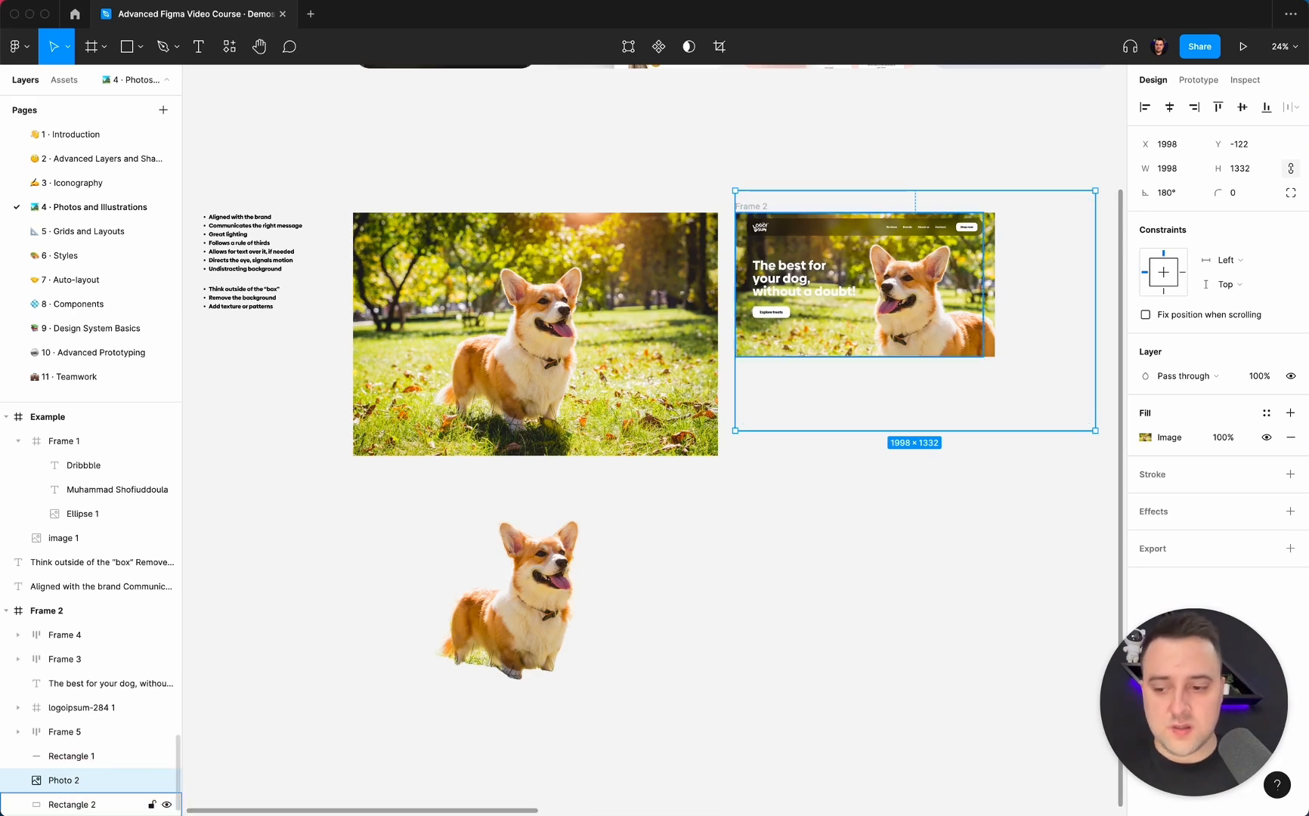
Copy the properties of the background-free dog image and delete that image from the canvas.
left_click(599, 611)
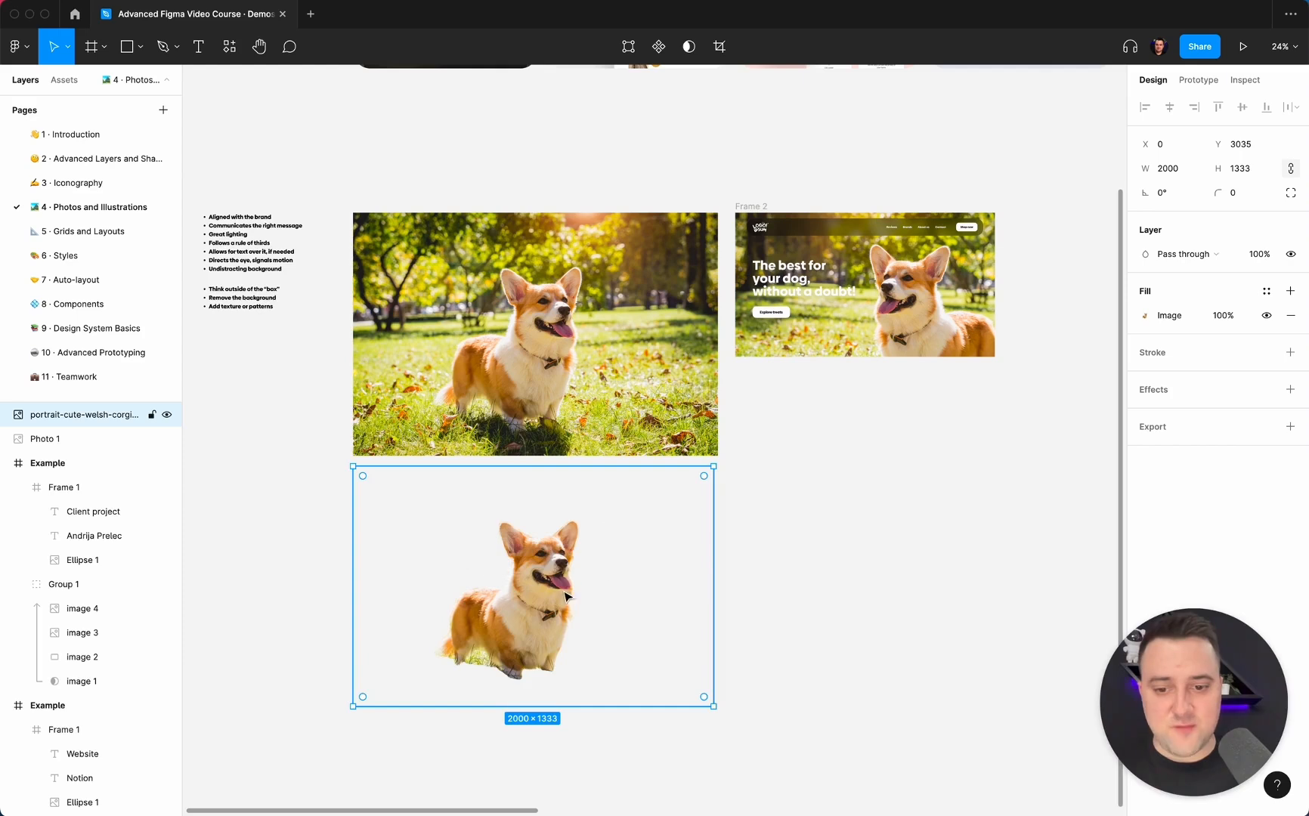
key("alt+super")
key("alt+super+c")
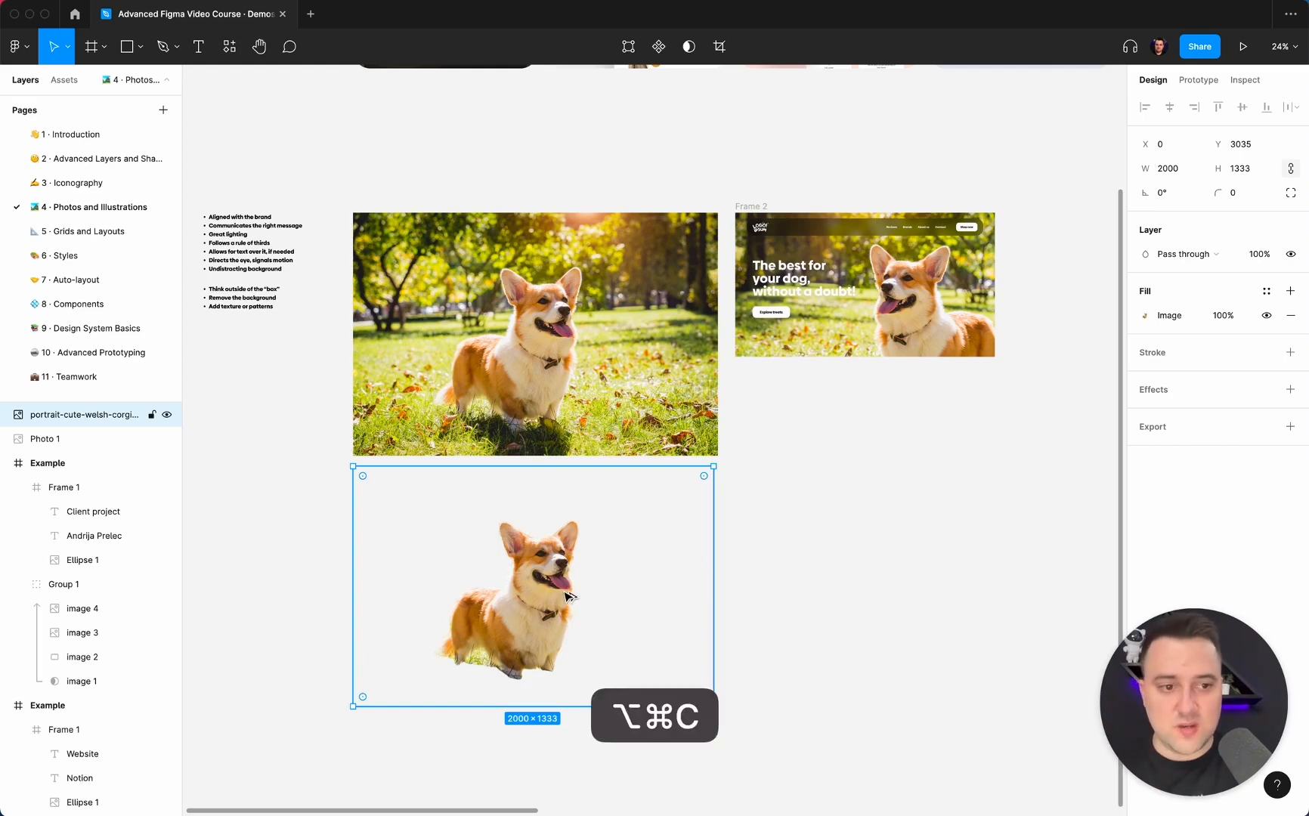
key("Delete")
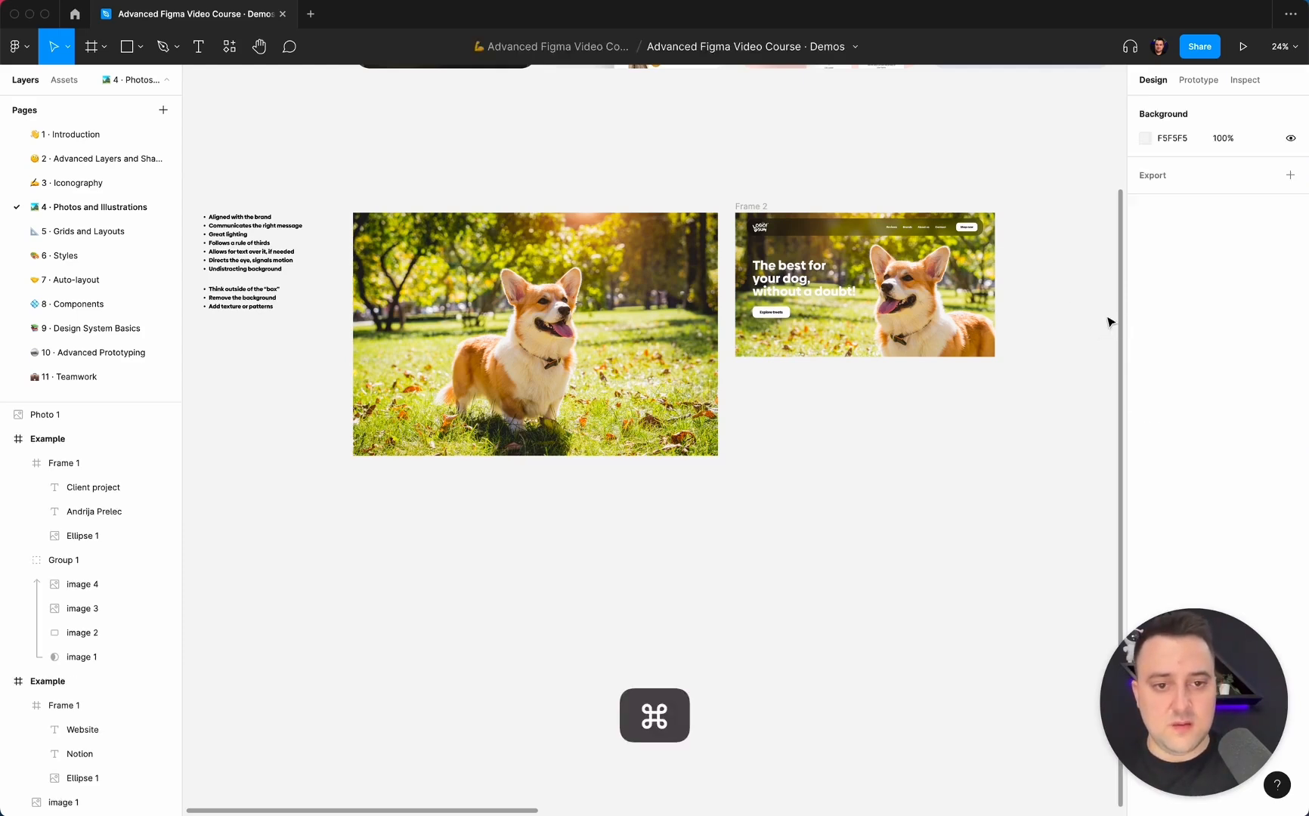
Paste the copied cutout properties onto the Photo 2 layer in Frame 2 and deselect it.
left_click(953, 306, "super")
key("alt+super+v")
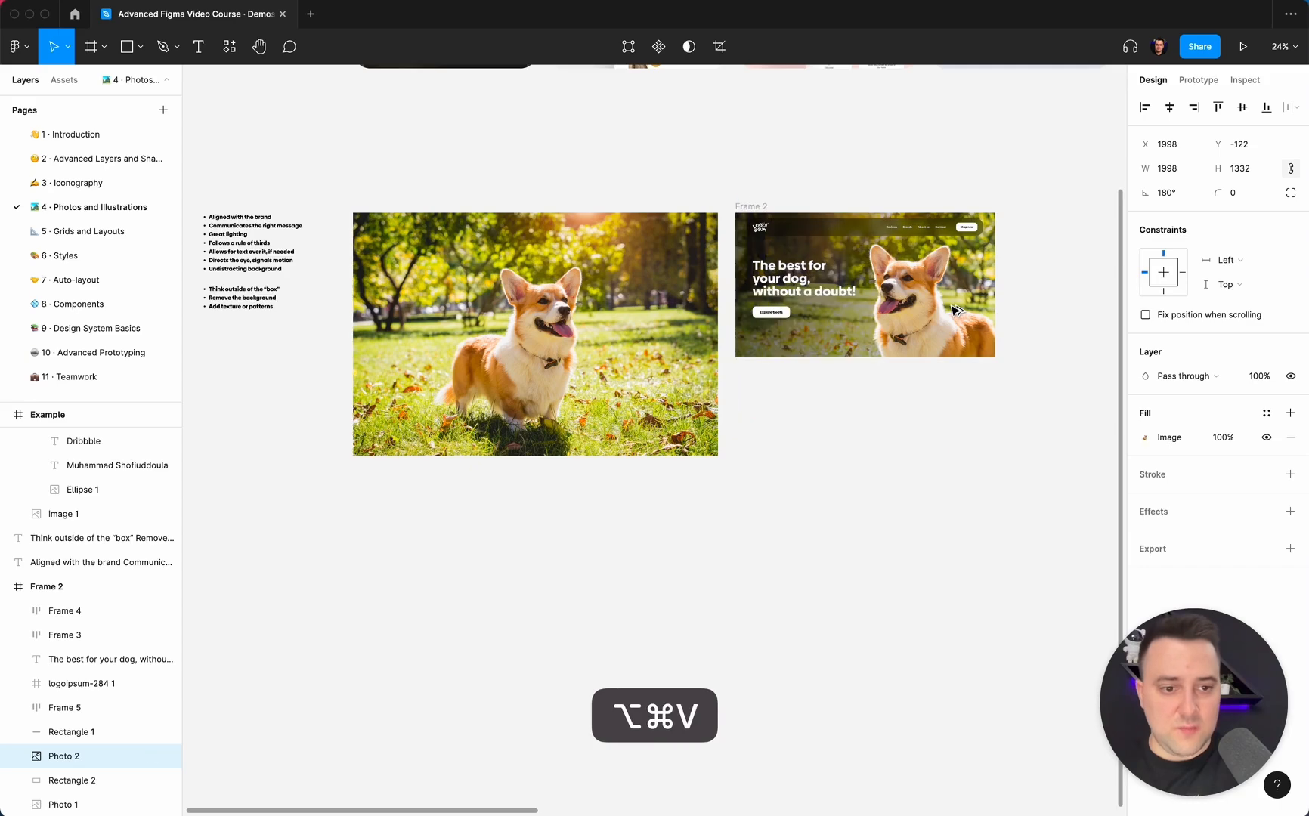
left_click(921, 462)
Examine how the cutout dog stands out from the darkened background in the hero section.
scroll(921, 465, "up", 5)
scroll(923, 470, "up", 8)
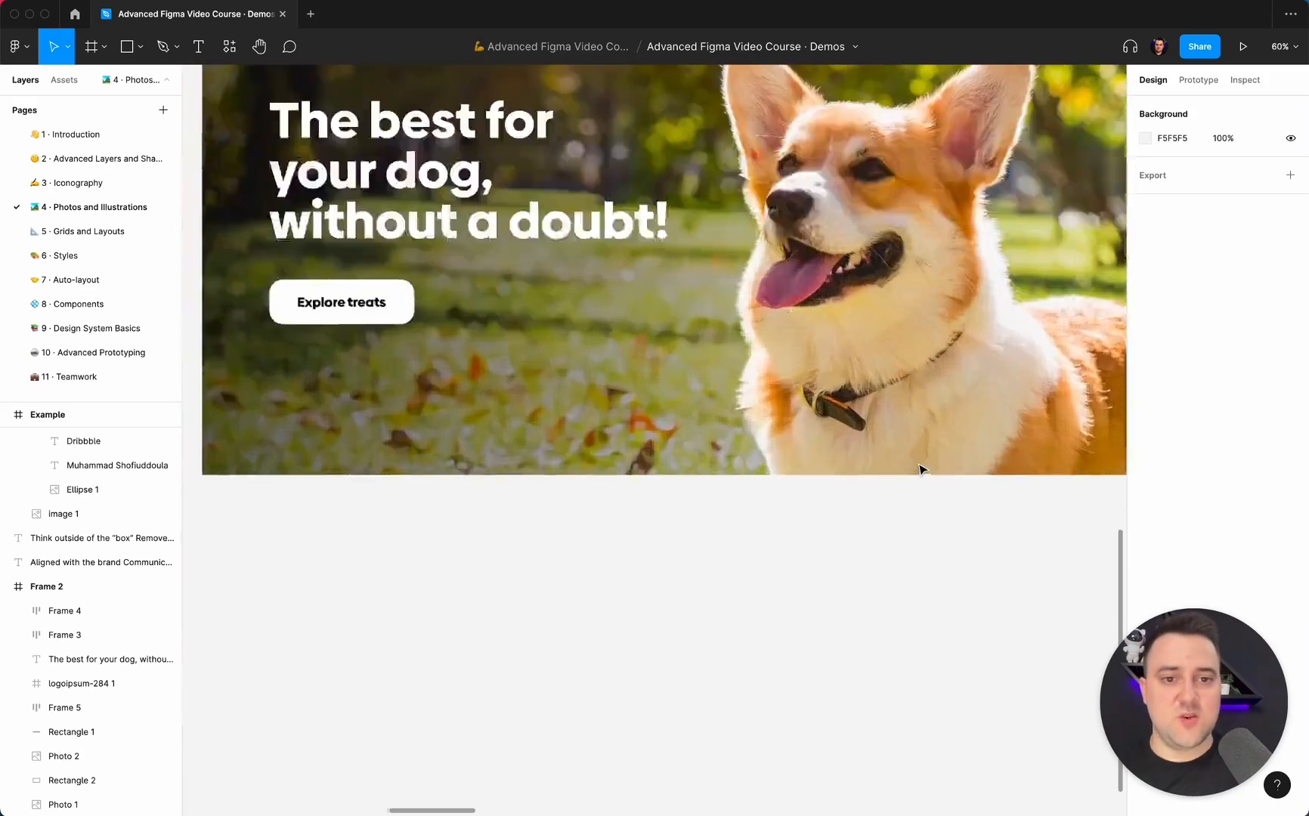
scroll(922, 471, "down", 3)
scroll(922, 470, "up", 3)
scroll(922, 470, "up", 1)
scroll(923, 470, "left", 2)
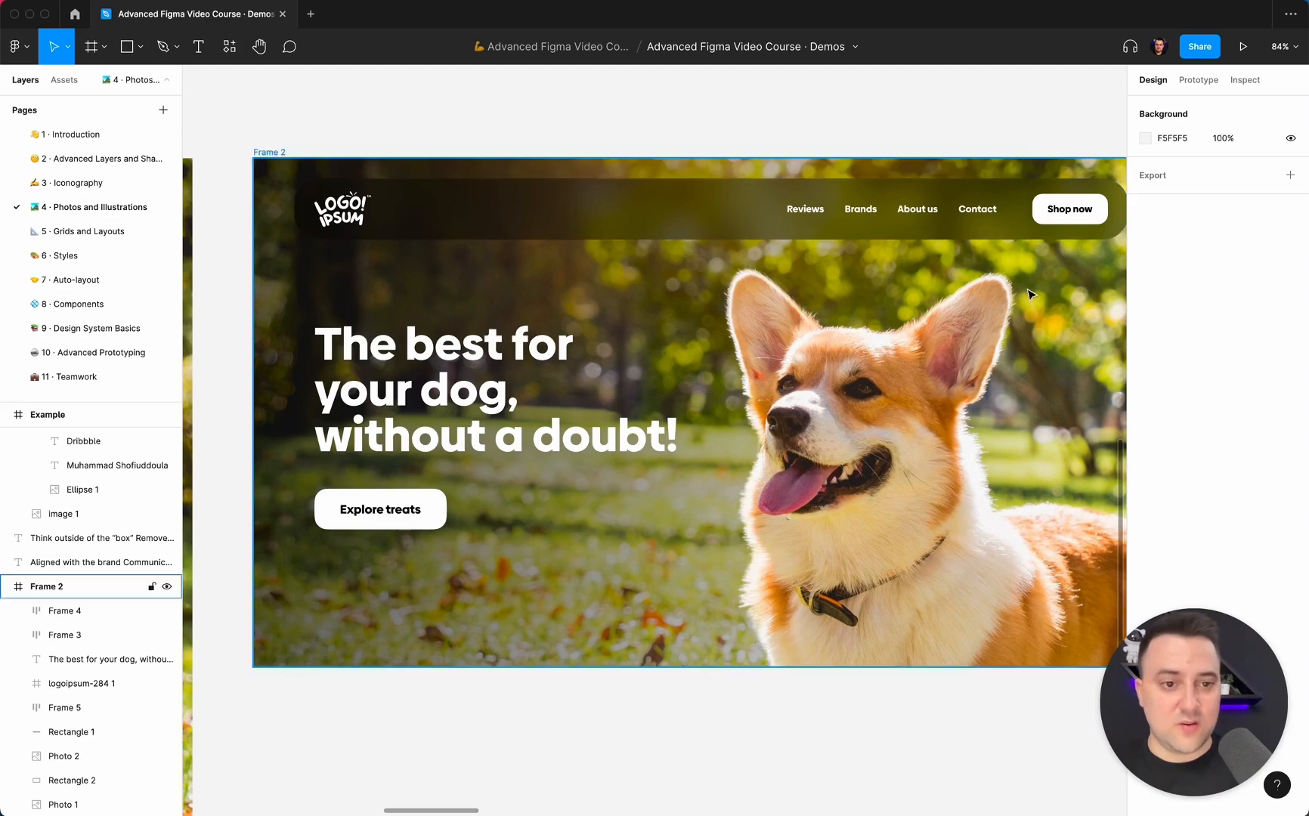
scroll(937, 452, "down", 2)
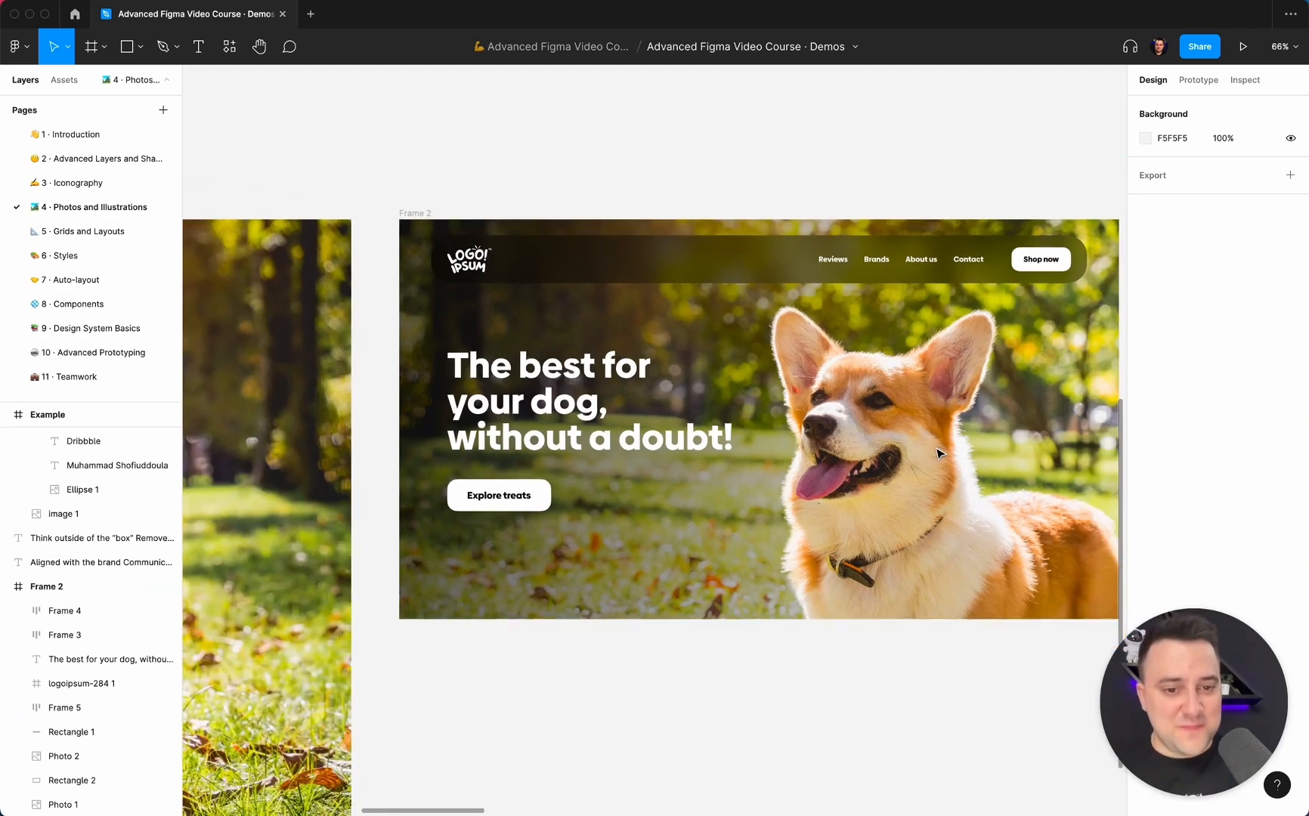
left_click(937, 452)
scroll(768, 427, "down", 3)
scroll(769, 427, "right", 2)
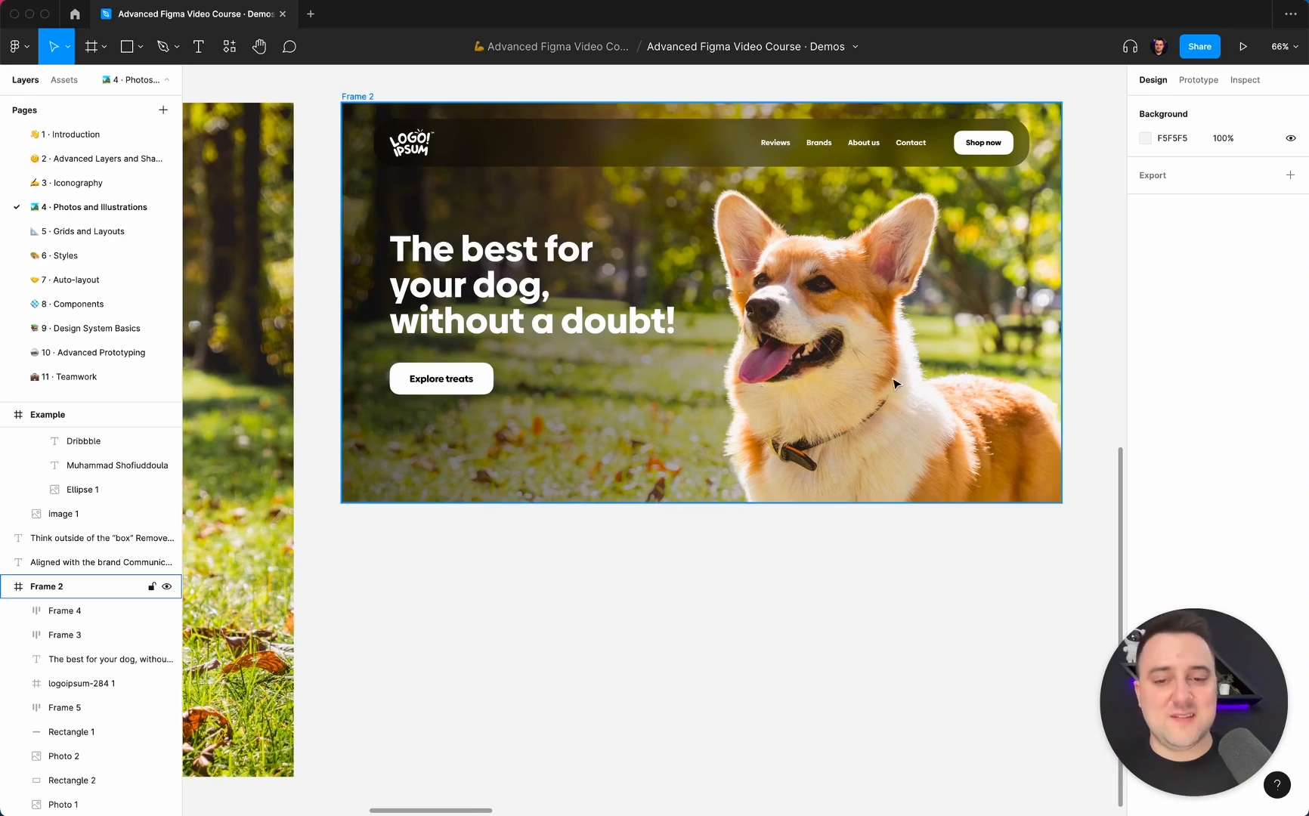
scroll(770, 432, "up", 3)
scroll(770, 432, "right", 2)
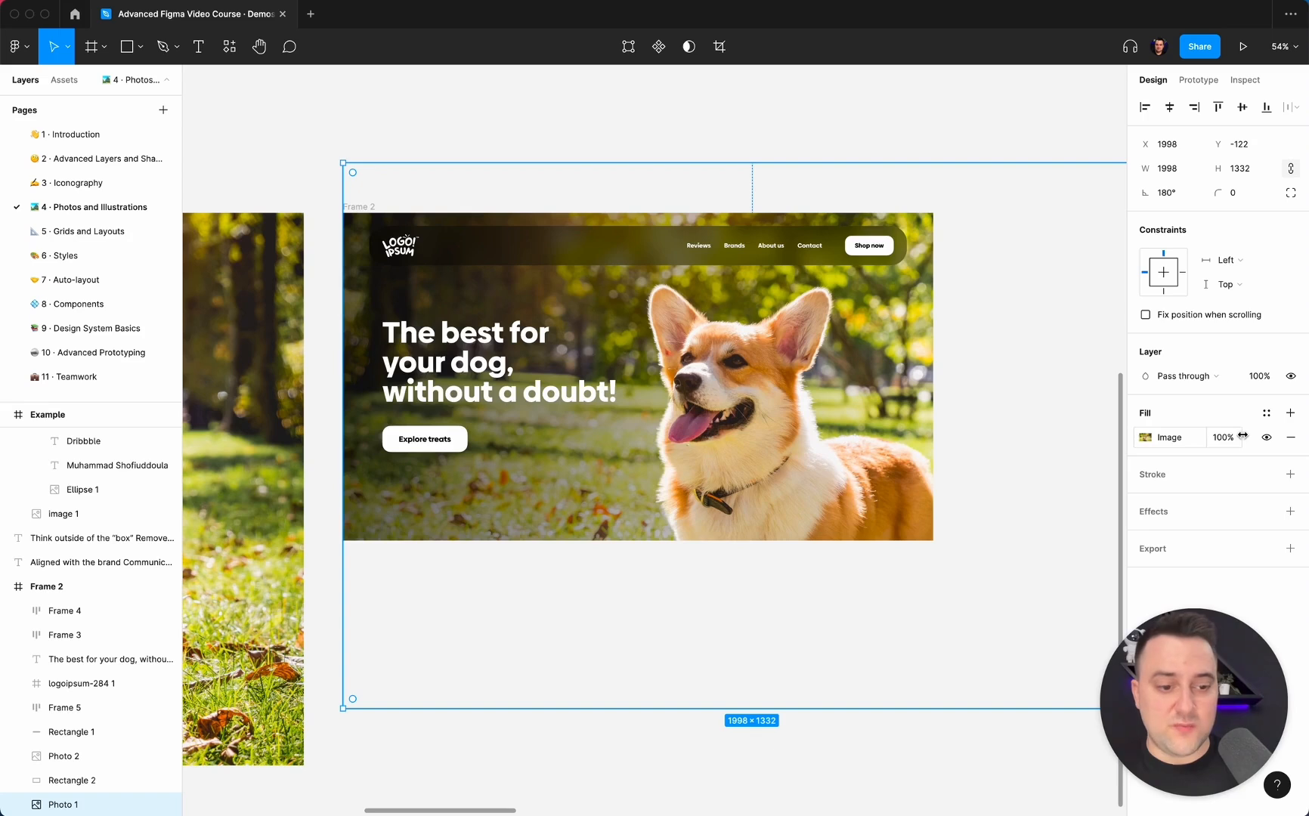
Try covering the Photo 1 background behind the cutout dog with a 000000 fill at 100% opacity.
left_click(1290, 412)
left_click(1215, 439)
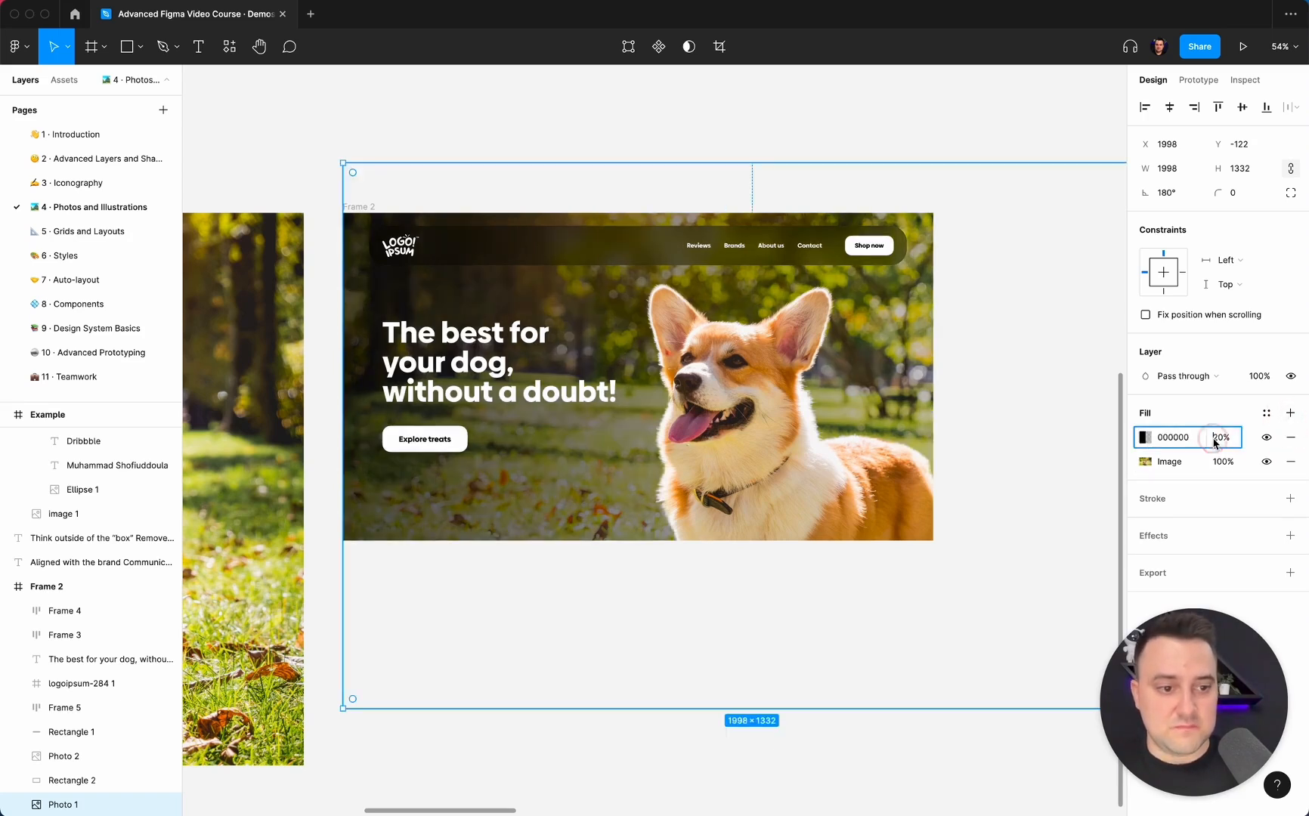
type("100")
key("Return")
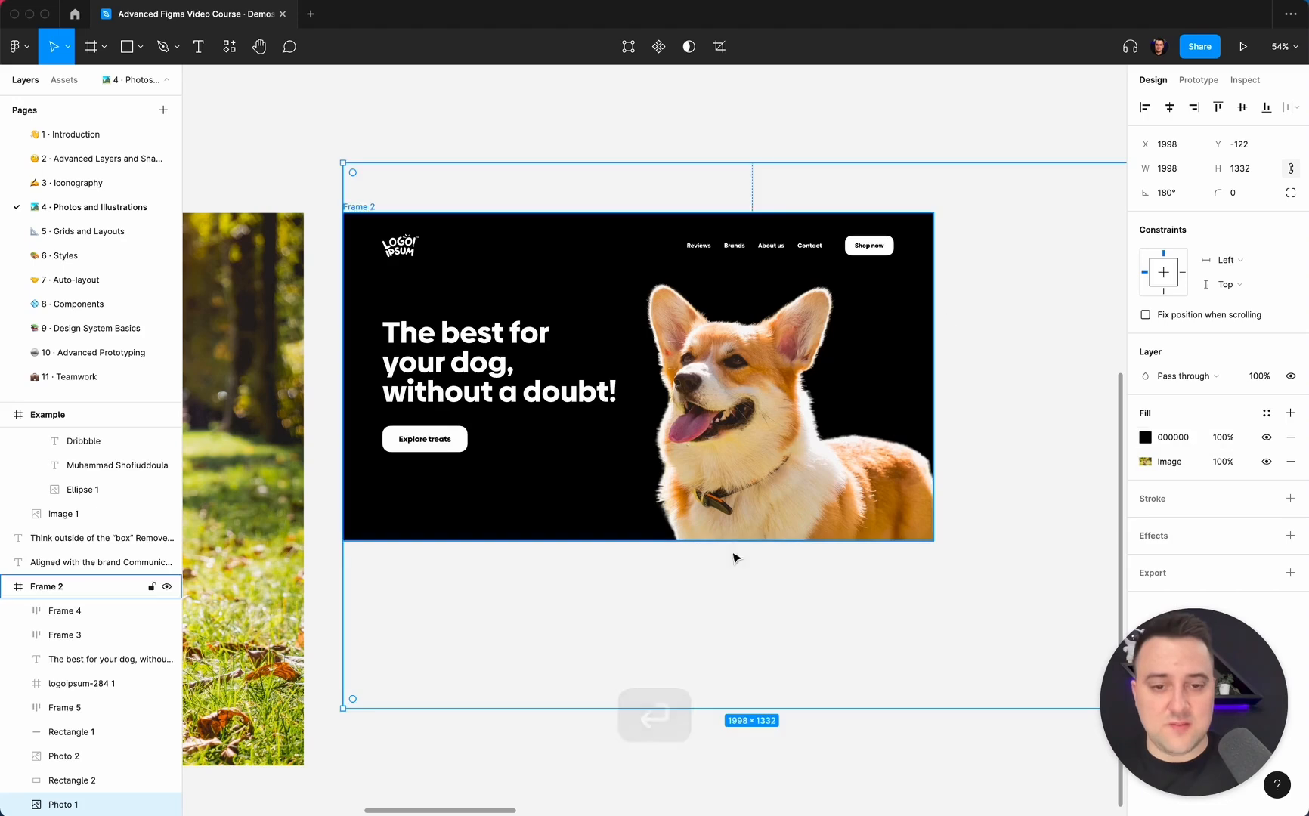
Undo the solid black fill on the background photo and deselect it.
key("super+z")
key("super+z")
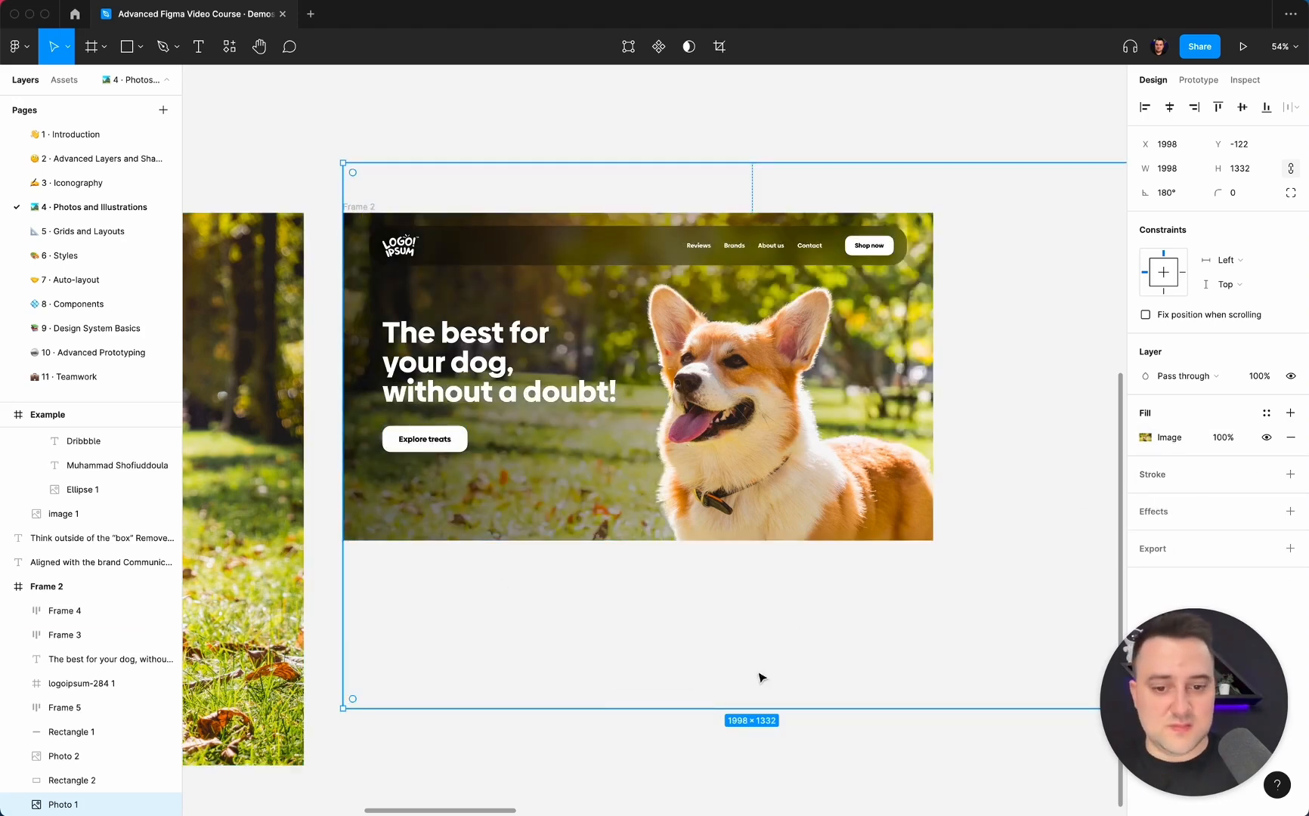
left_click(748, 731)
Draw an 830 × 830 circle over the dog in Frame 2 and place its layer directly beneath Photo 2.
key("o")
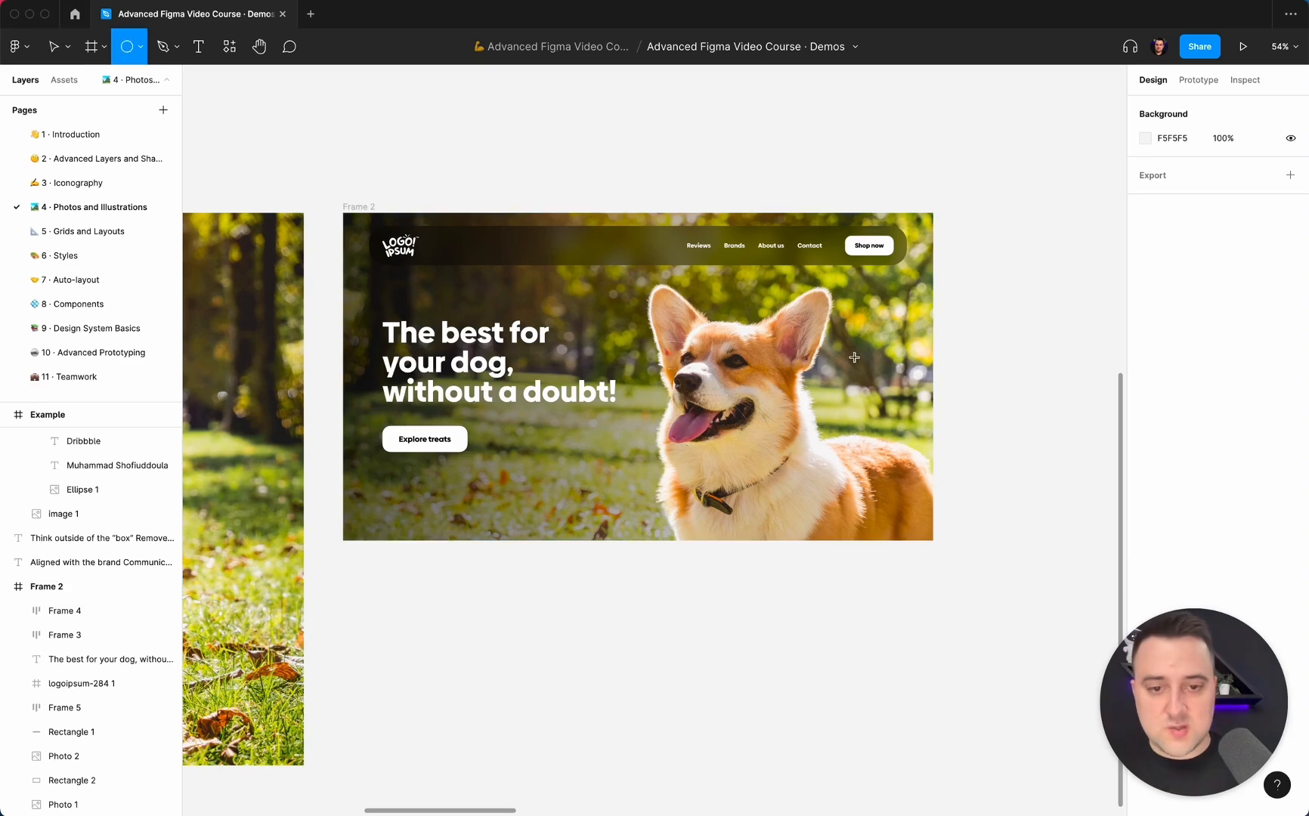
left_click_drag(613, 376, 952, 605)
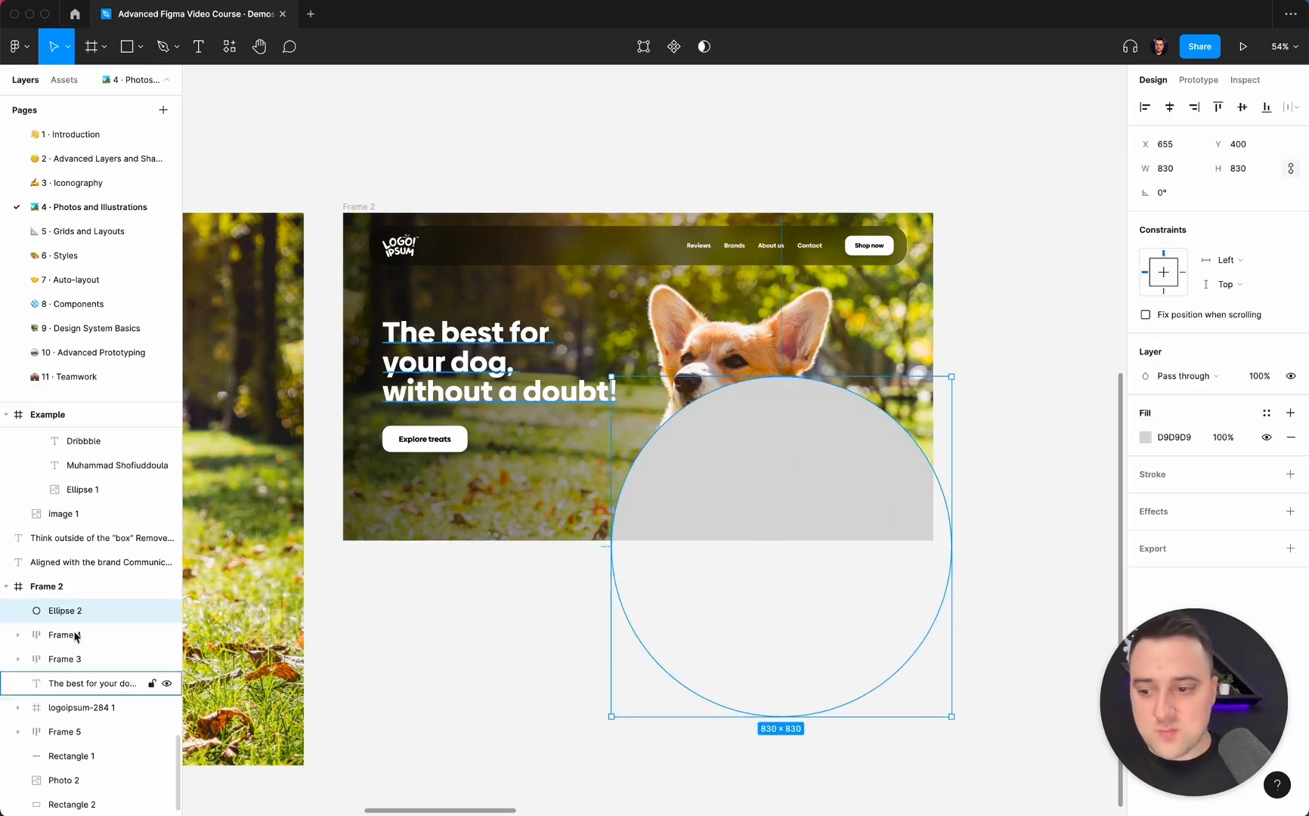
left_click_drag(73, 643, 79, 790)
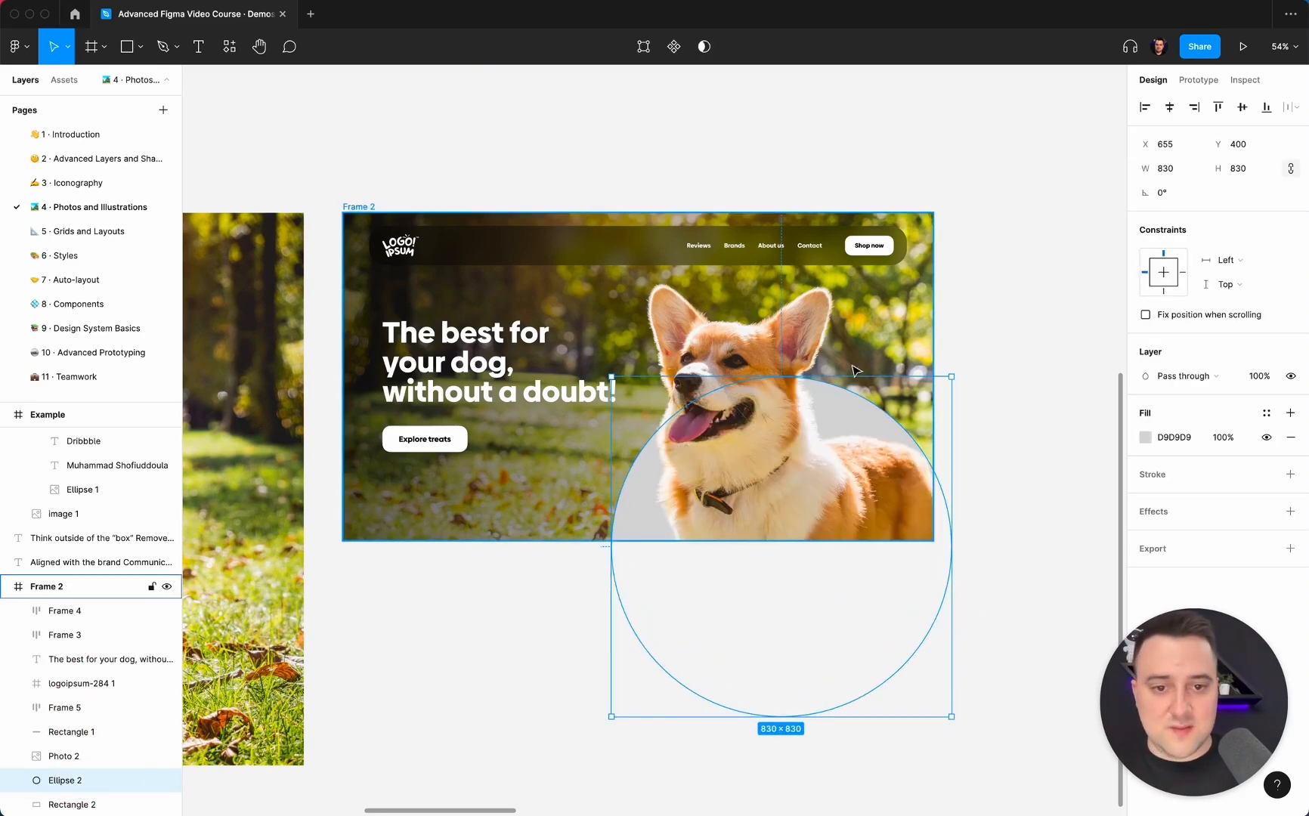
Move the circle behind the dog to X 688, Y 256.
key("shift+Up")
key("shift+Up")
key("shift+Up")
key("shift+Up")
key("shift+Up")
key("shift+Up")
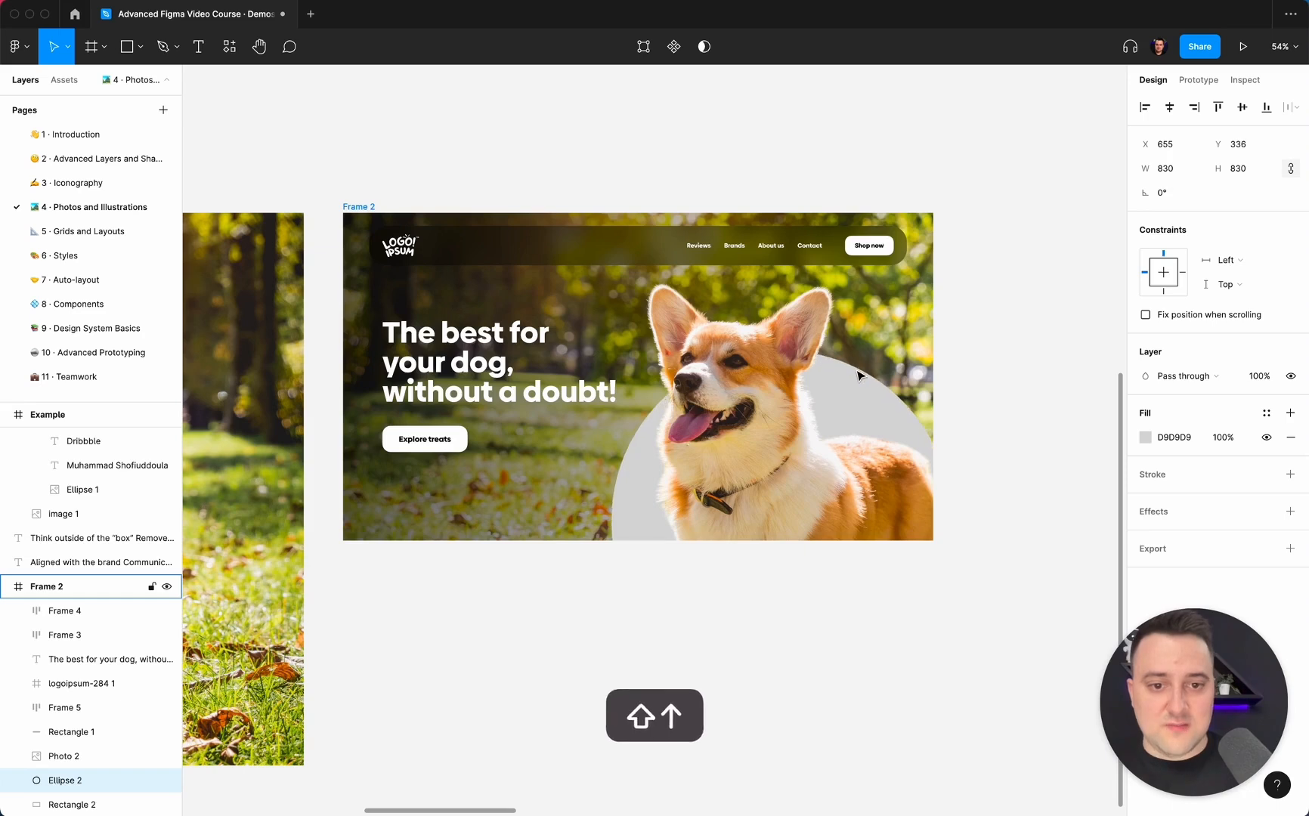
left_click_drag(855, 402, 863, 362)
Fill the circle with FFFFFF and deselect it.
left_click(1145, 437)
type("fff")
key("Return")
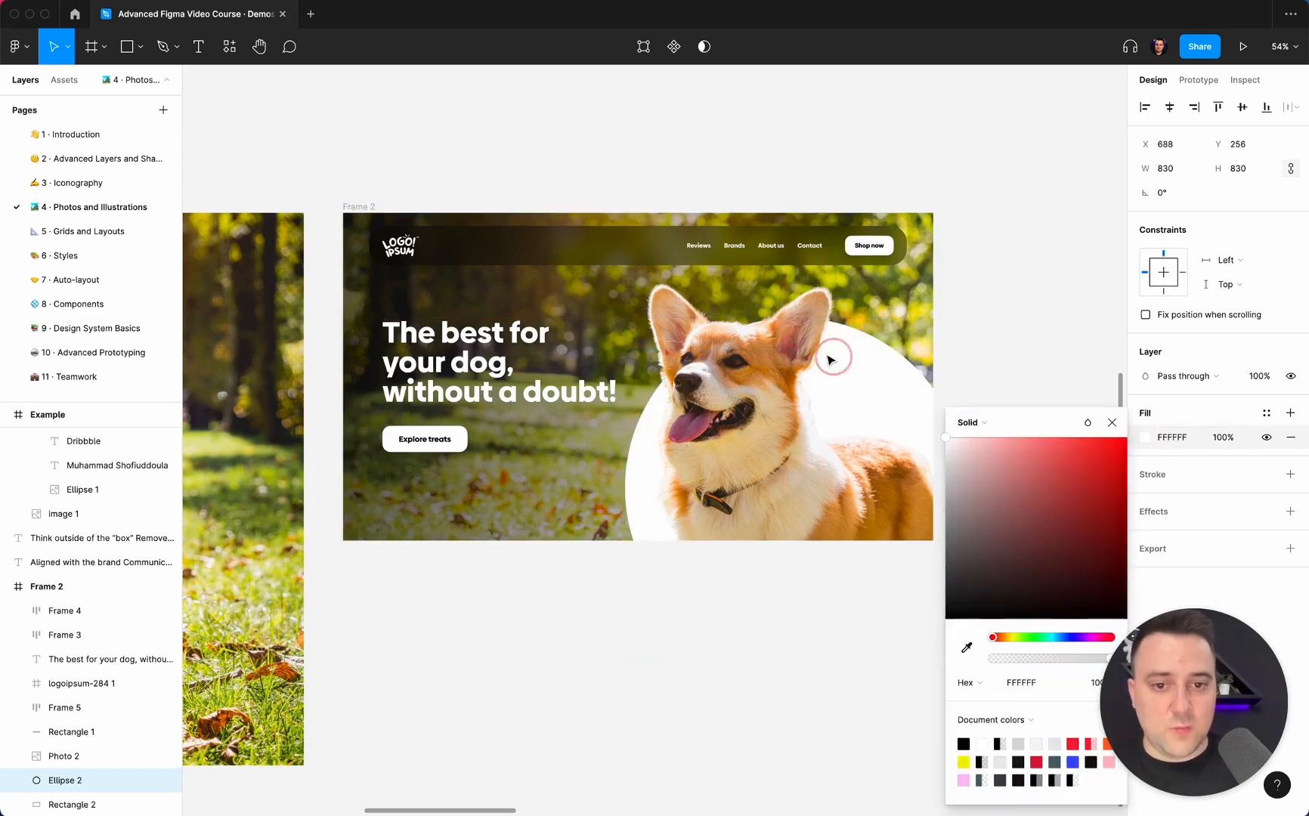
left_click(1024, 278)
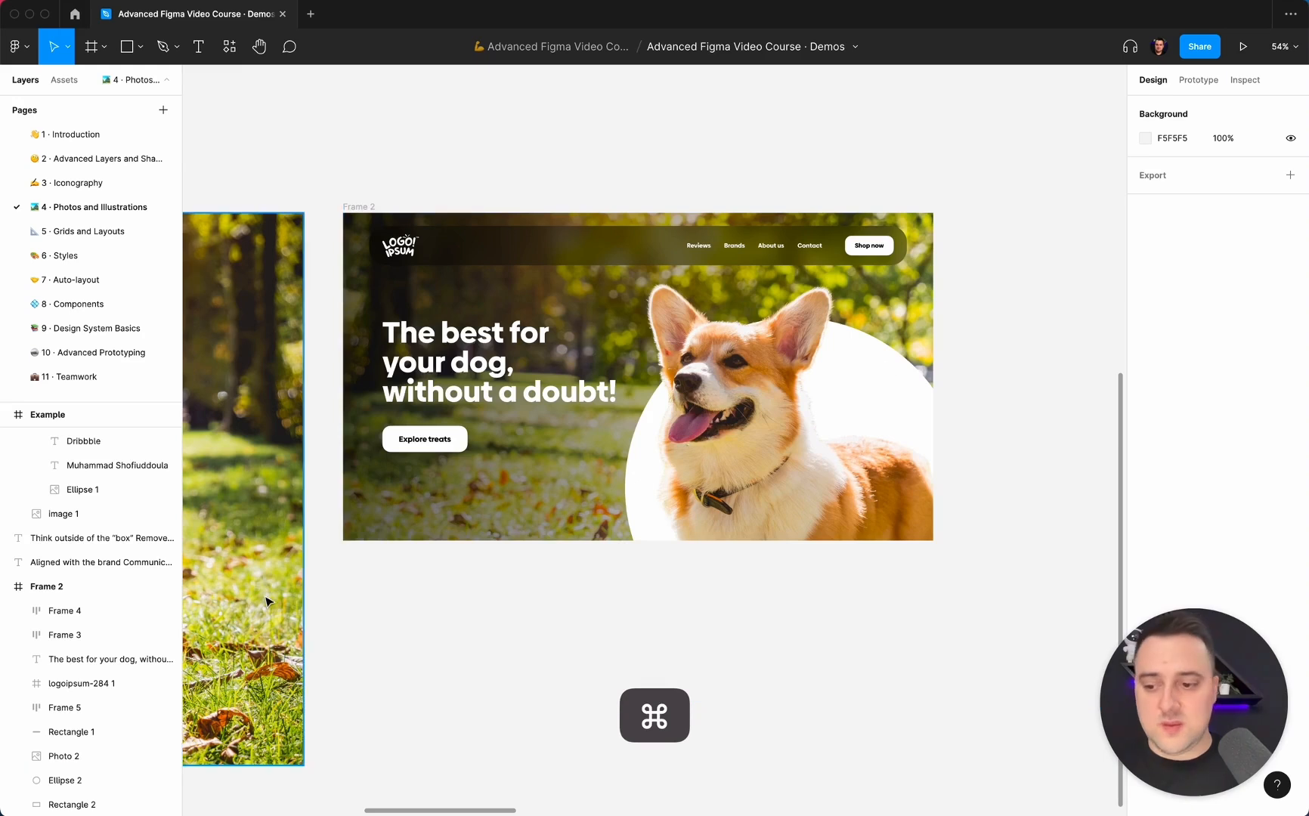
Recolor the circle's fill with a dark olive color sampled from the hero's navigation bar and deselect it.
left_click(83, 778)
left_click(1146, 438)
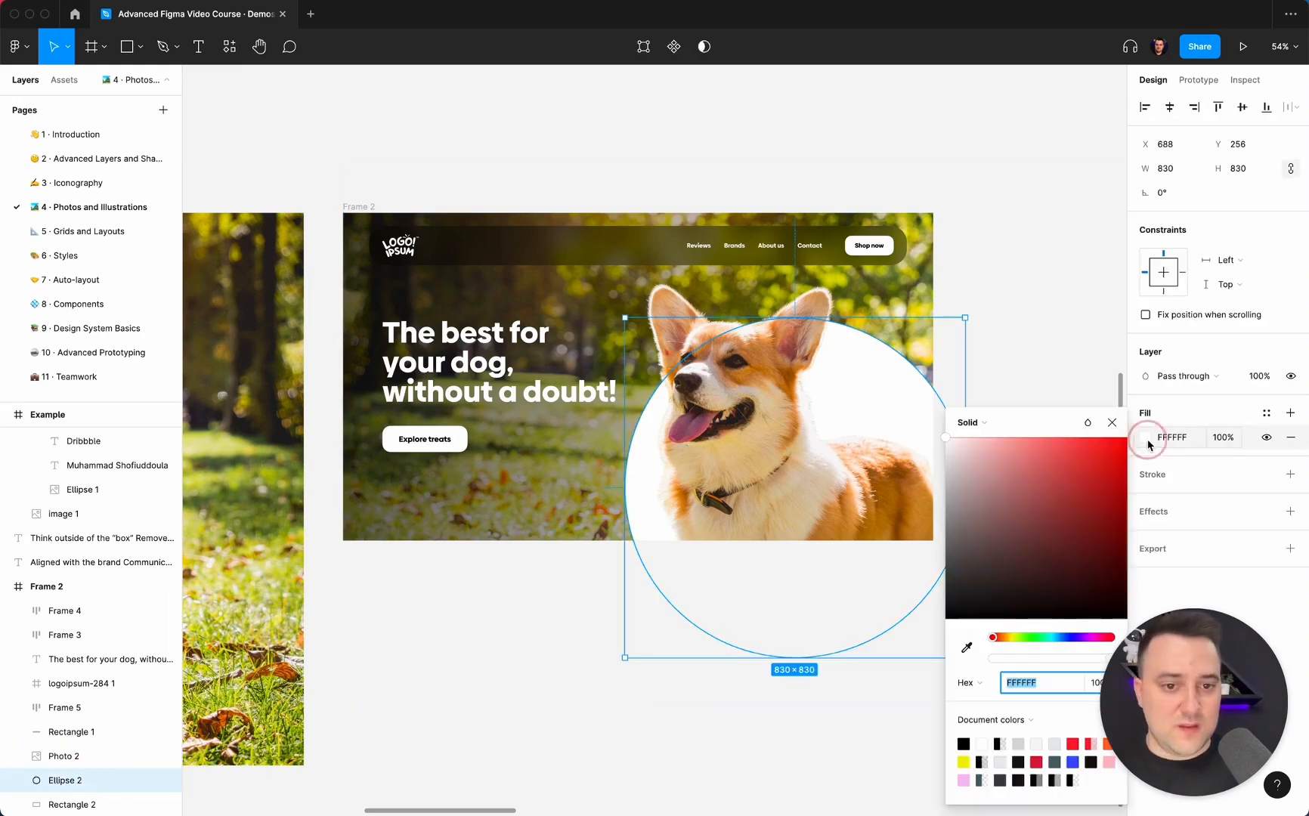
left_click(967, 647)
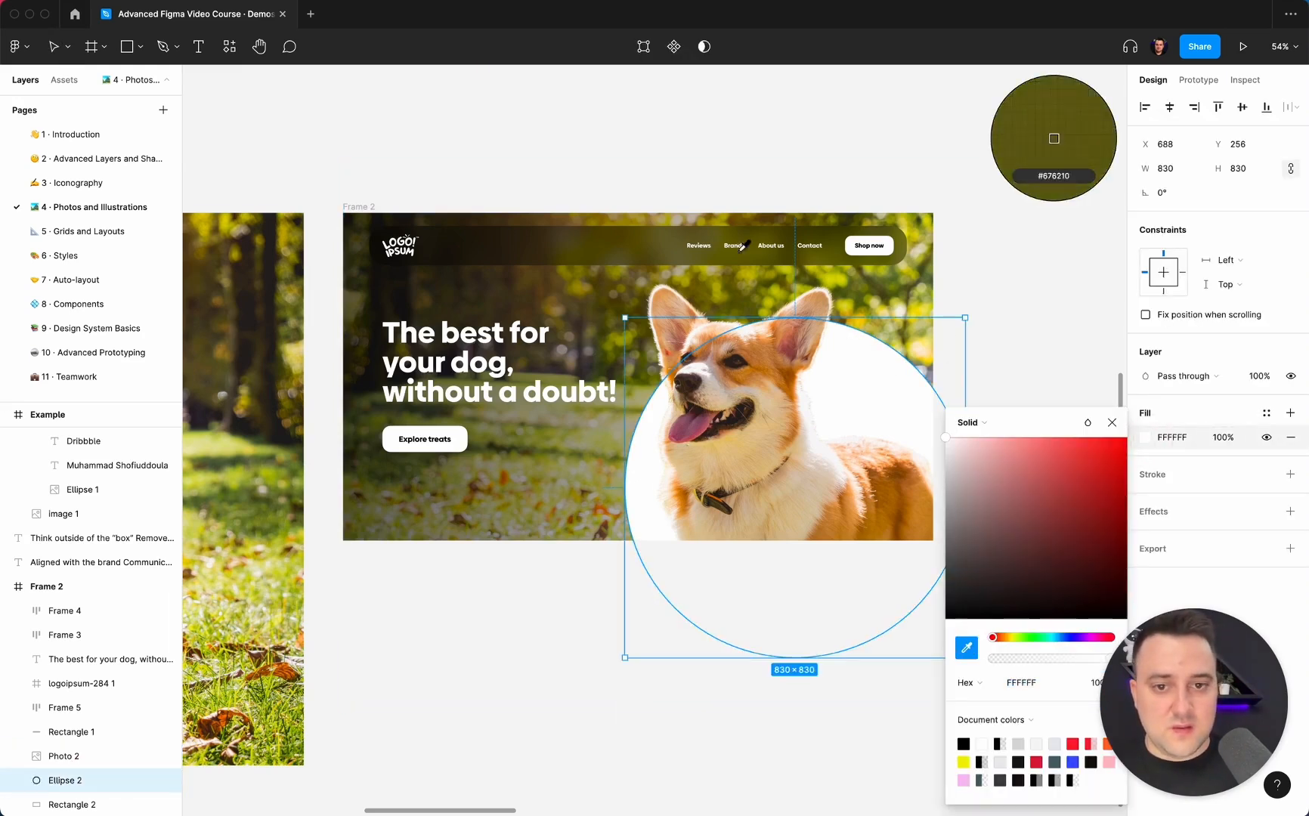
left_click(663, 242)
left_click(503, 587)
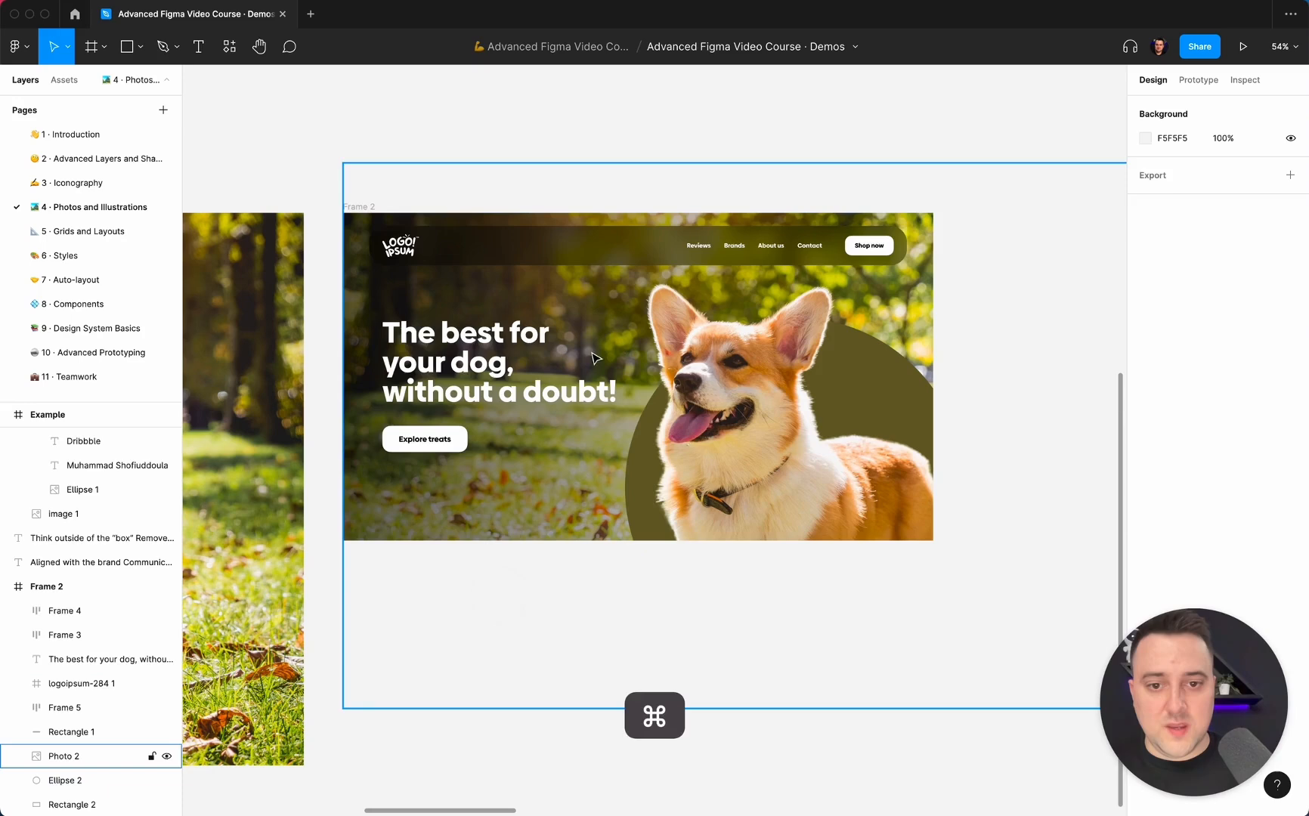
Copy the navigation bar rectangle's properties, paste them onto the Ellipse 2 circle, and deselect it.
left_click(597, 258, "super")
key("alt+super+c")
left_click(867, 408)
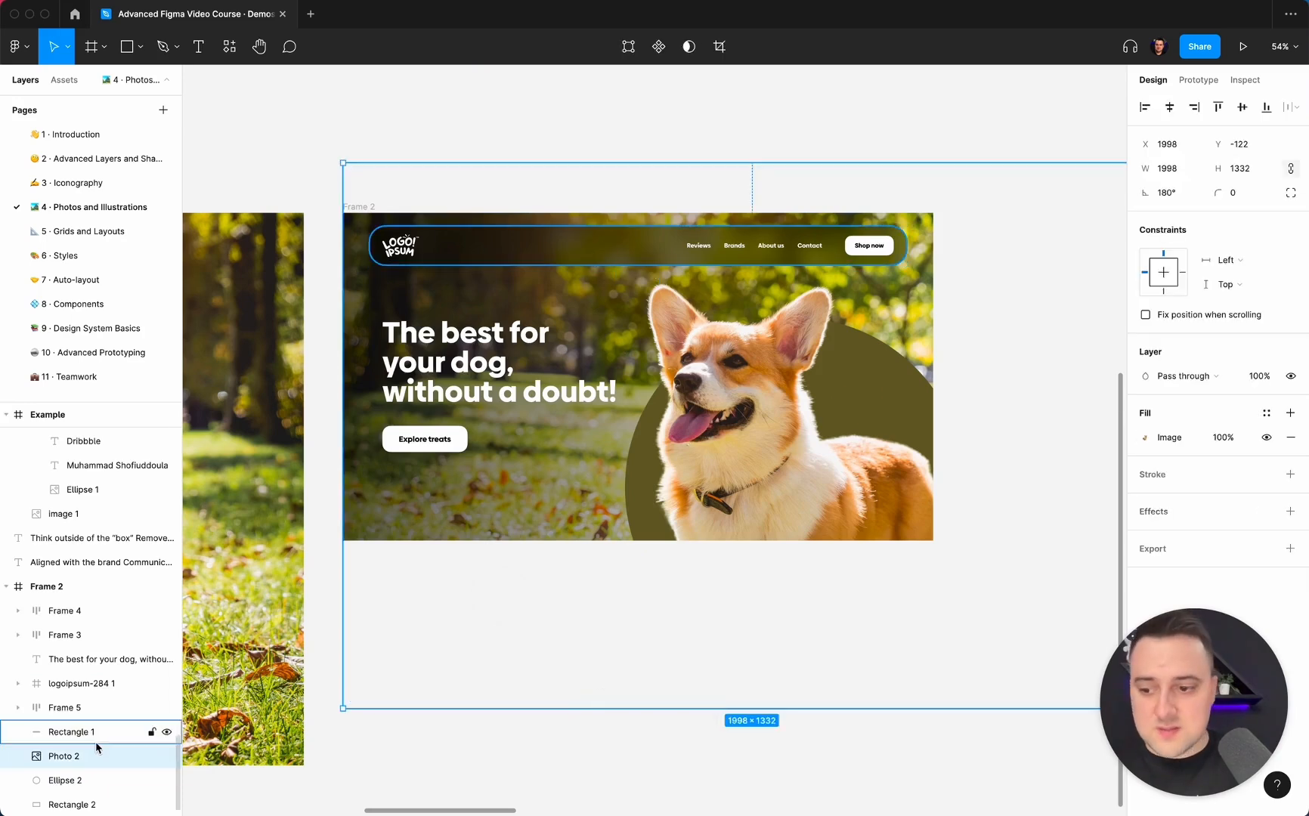
left_click(74, 777)
key("alt+super+v")
left_click(1046, 186)
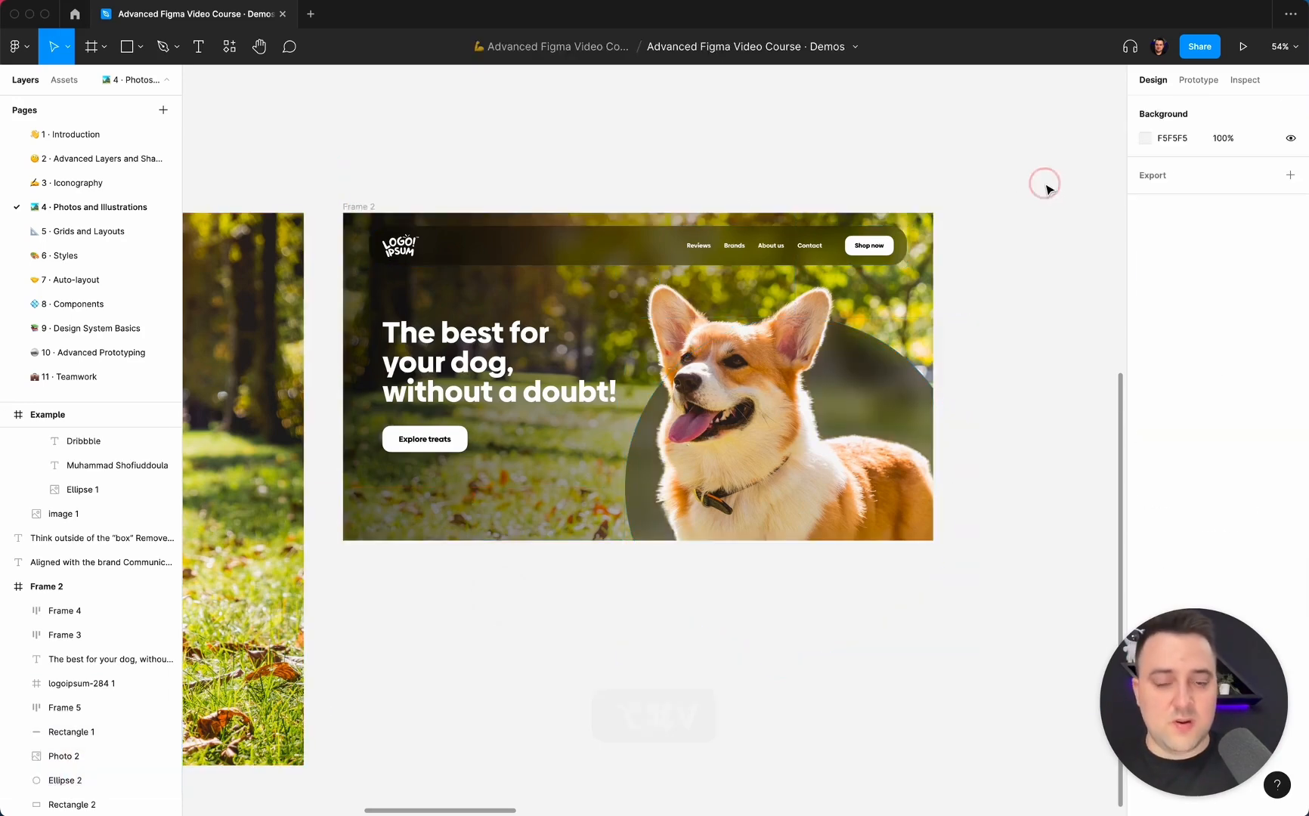
Delete the Ellipse 2 circle behind the dog from Frame 2.
scroll(1047, 189, "left", 2)
scroll(1048, 189, "up", 5)
scroll(1047, 189, "left", 2)
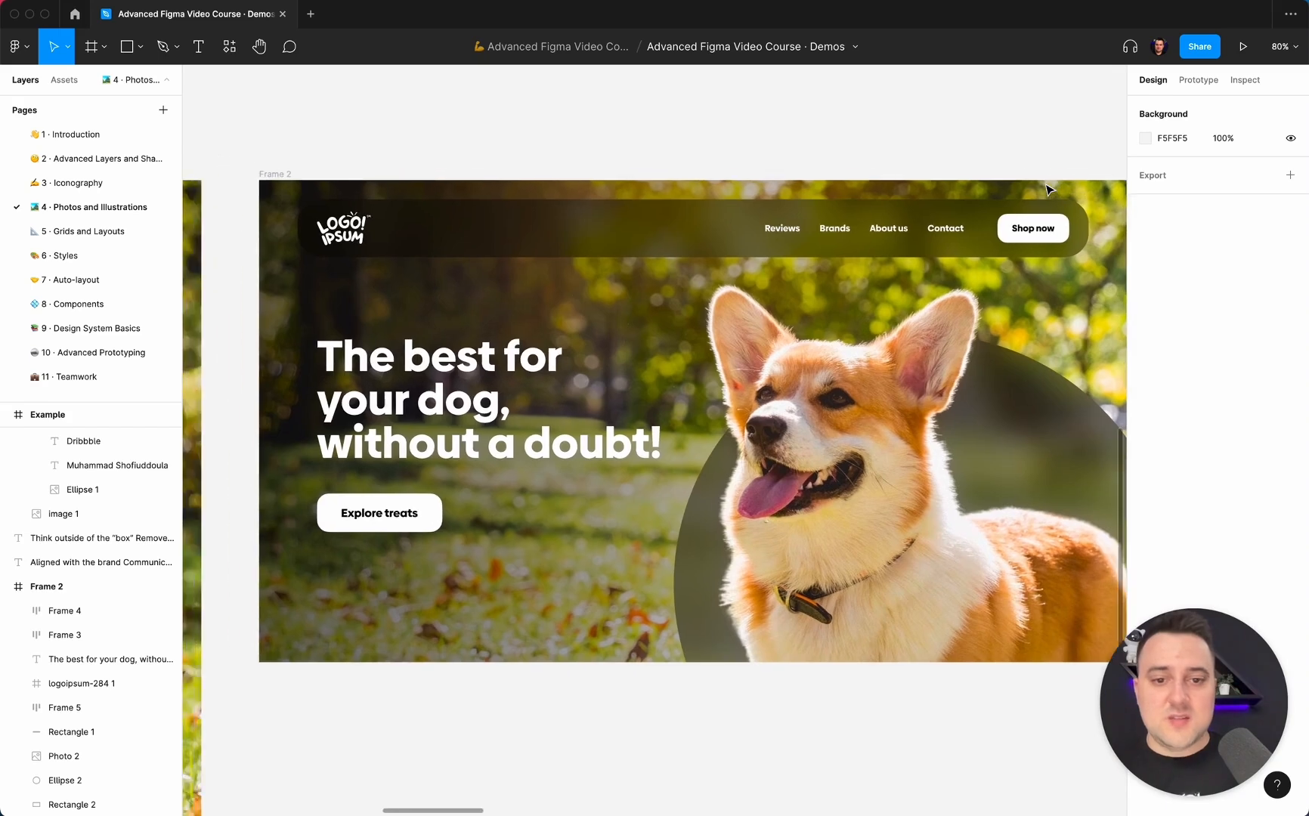
scroll(1050, 189, "right", 2)
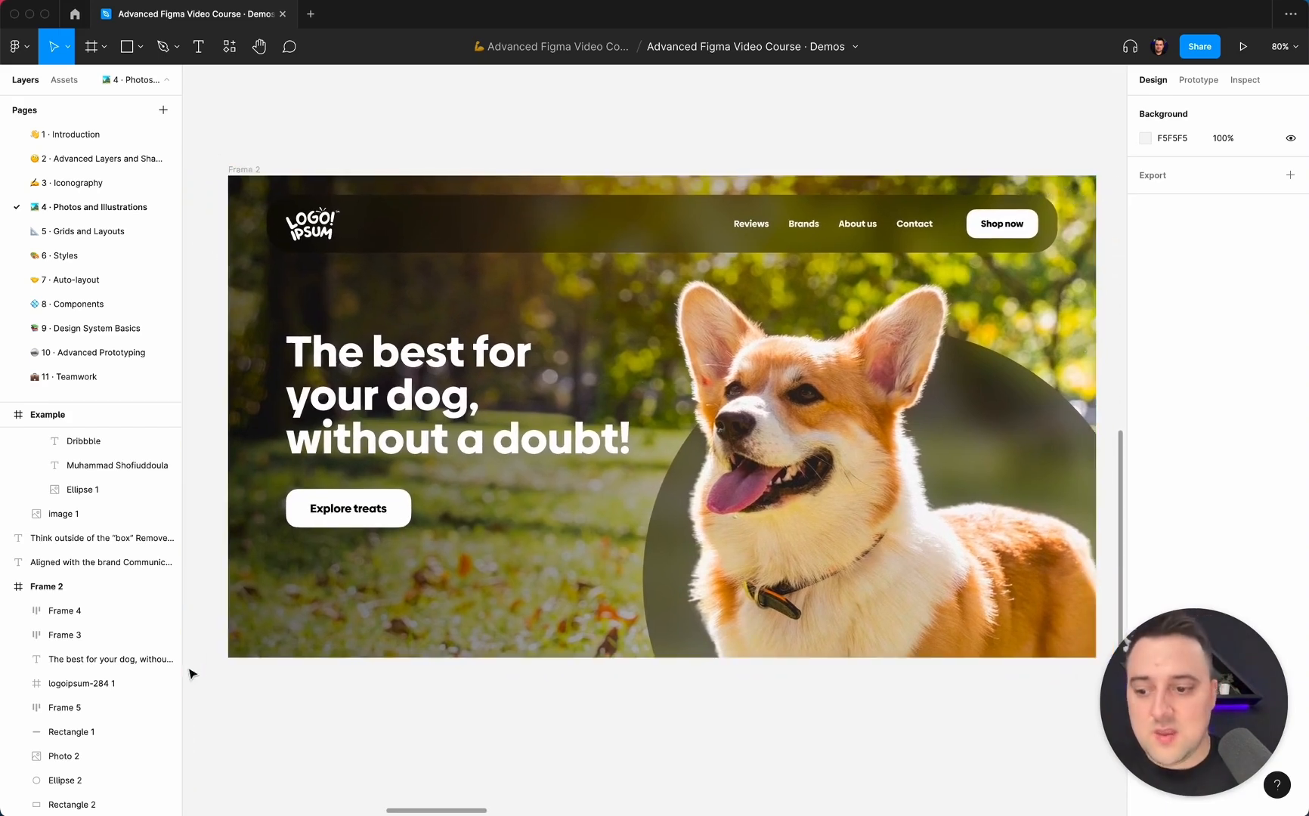
left_click(72, 779)
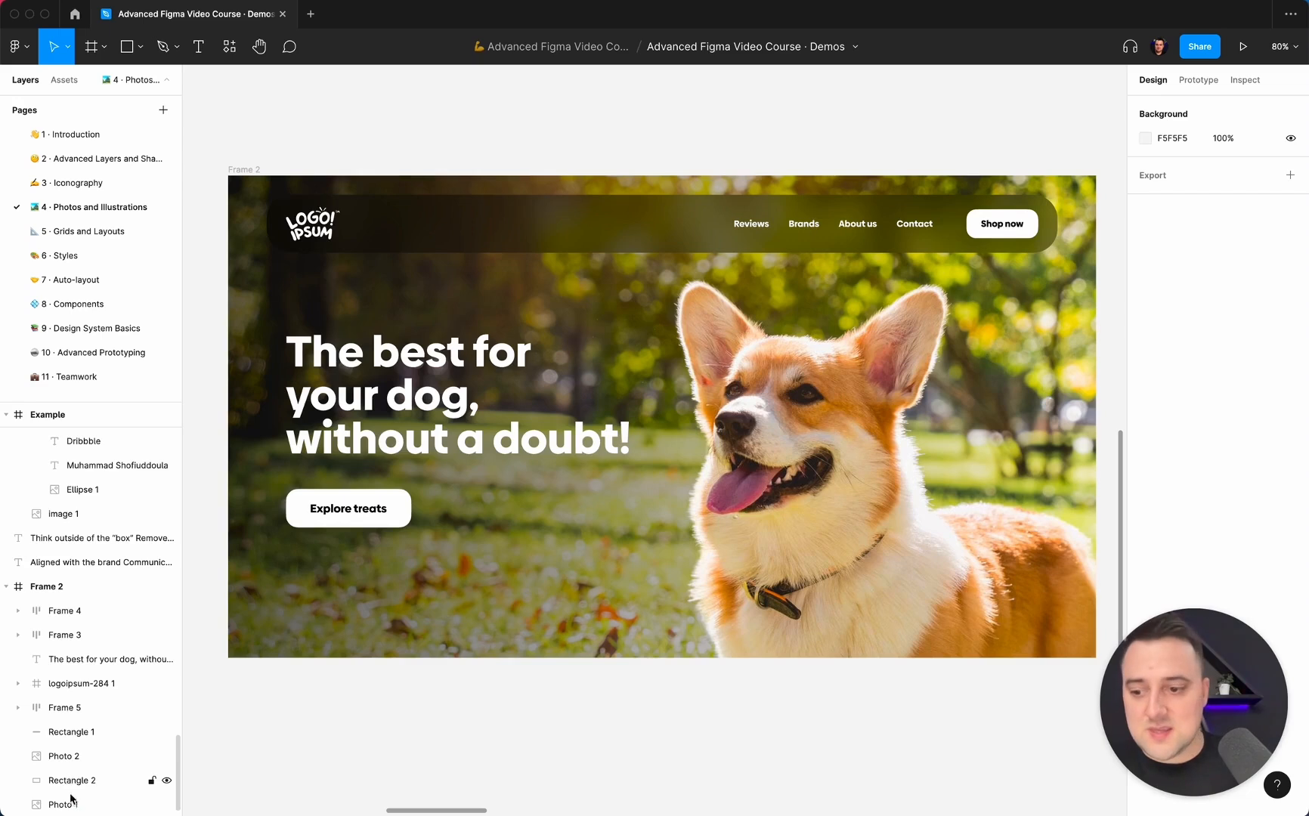
Add a layer blur of 100 to the Photo 1 background in Frame 2.
left_click(72, 802)
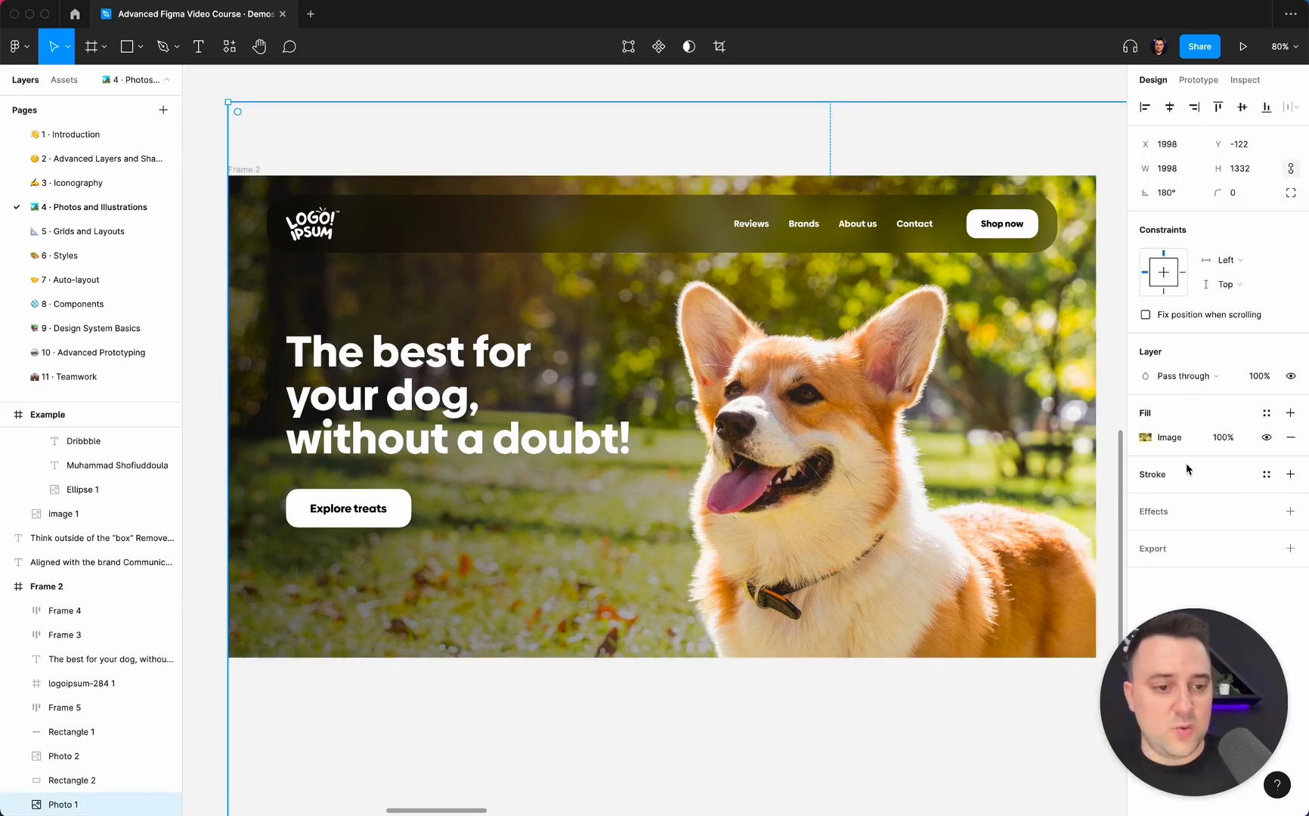
left_click(1290, 511)
left_click(1231, 536)
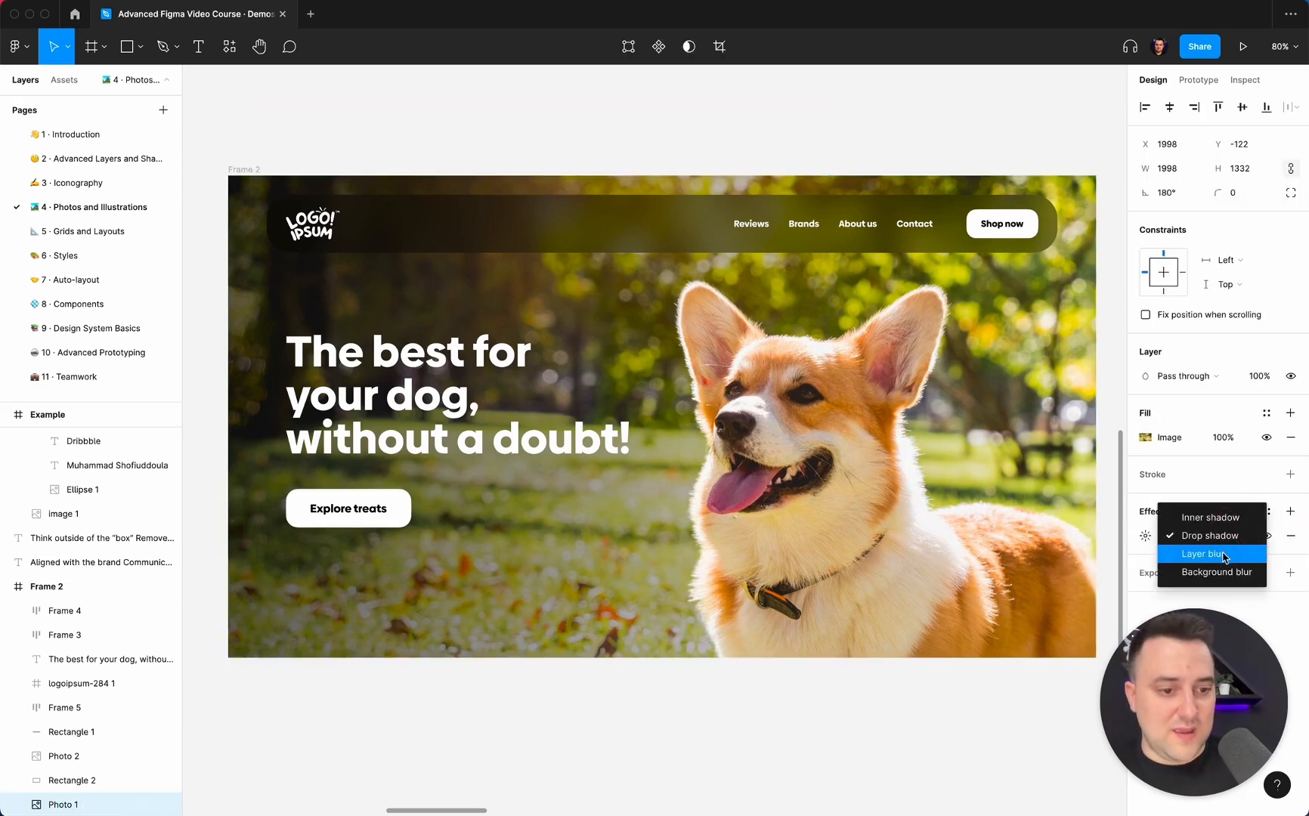
left_click(1203, 554)
left_click(1147, 537)
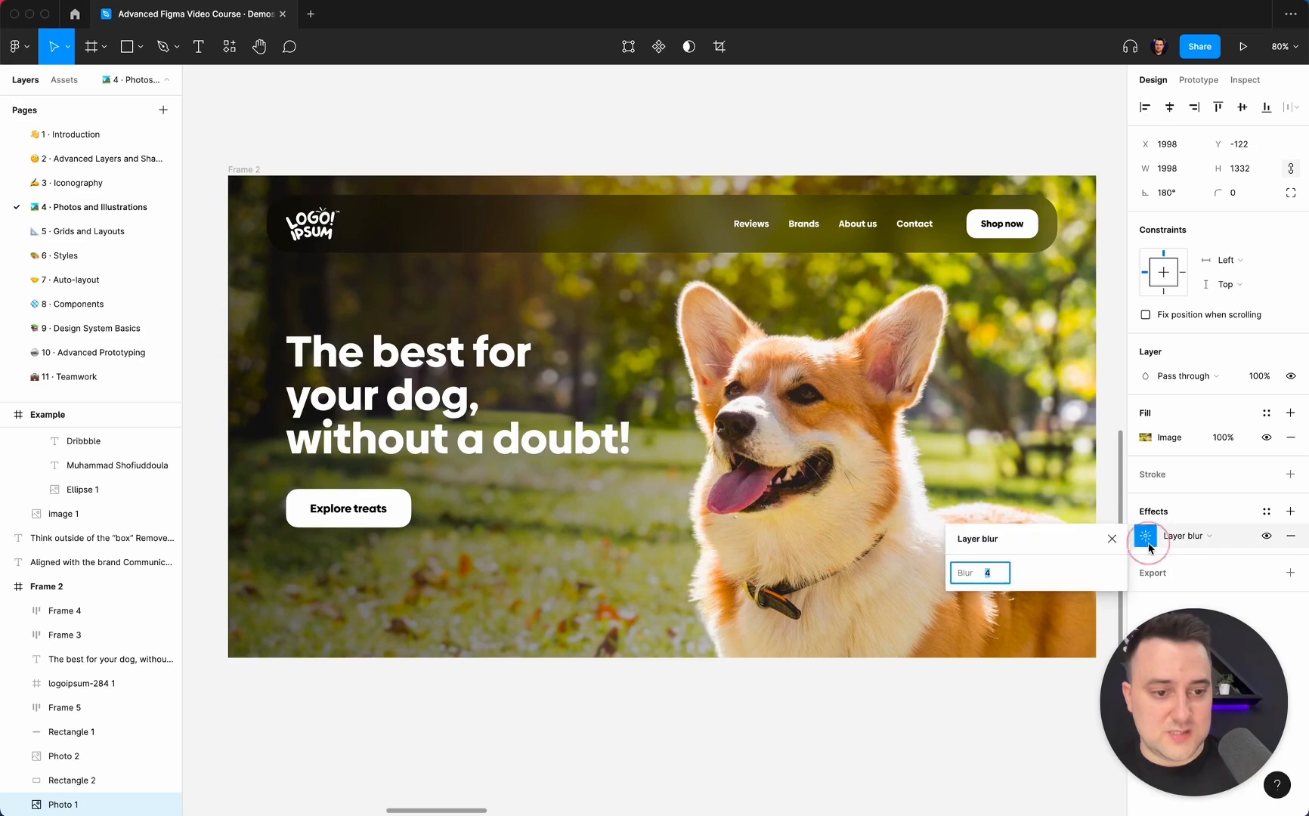
type("100")
key("Return")
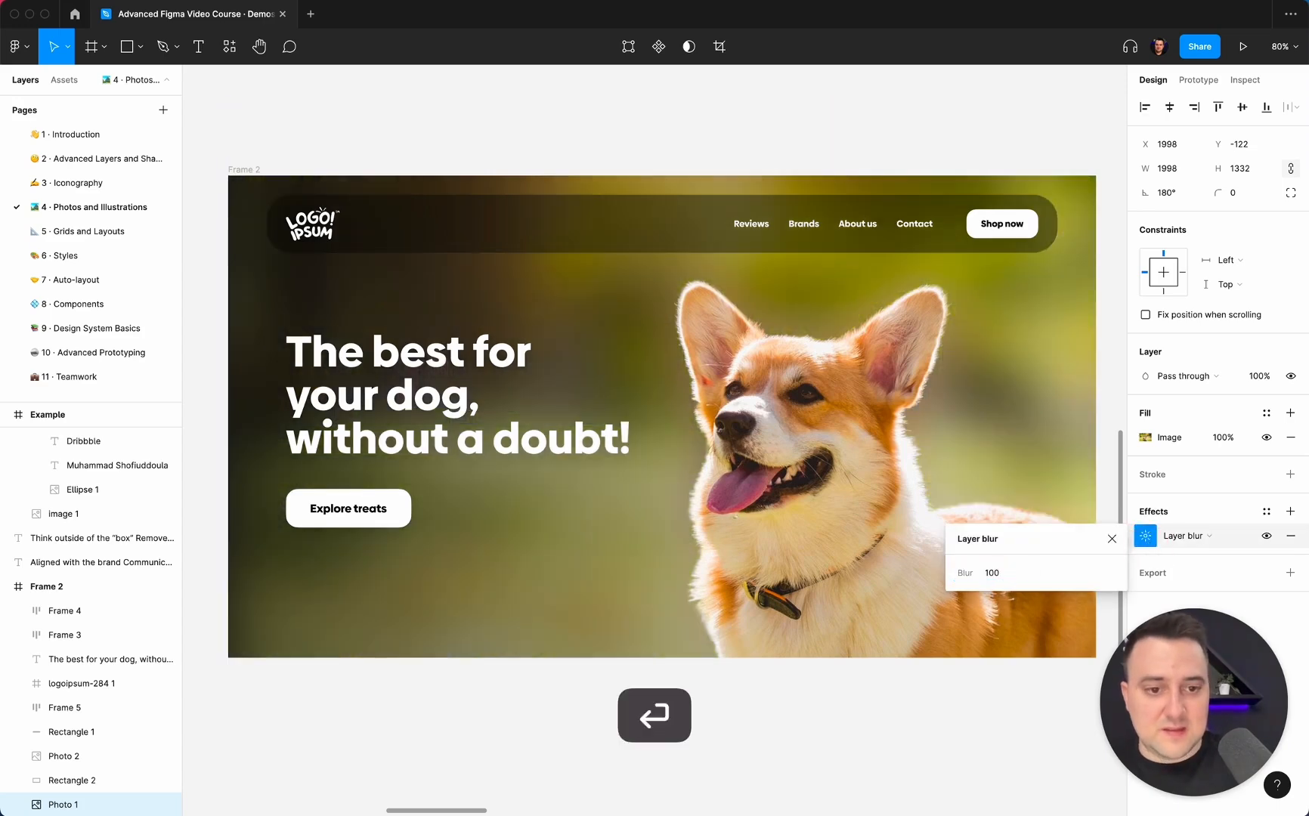
Set the Photo 1 layer blur to 20 and deselect the photo.
left_click(992, 568)
type("20")
key("Return")
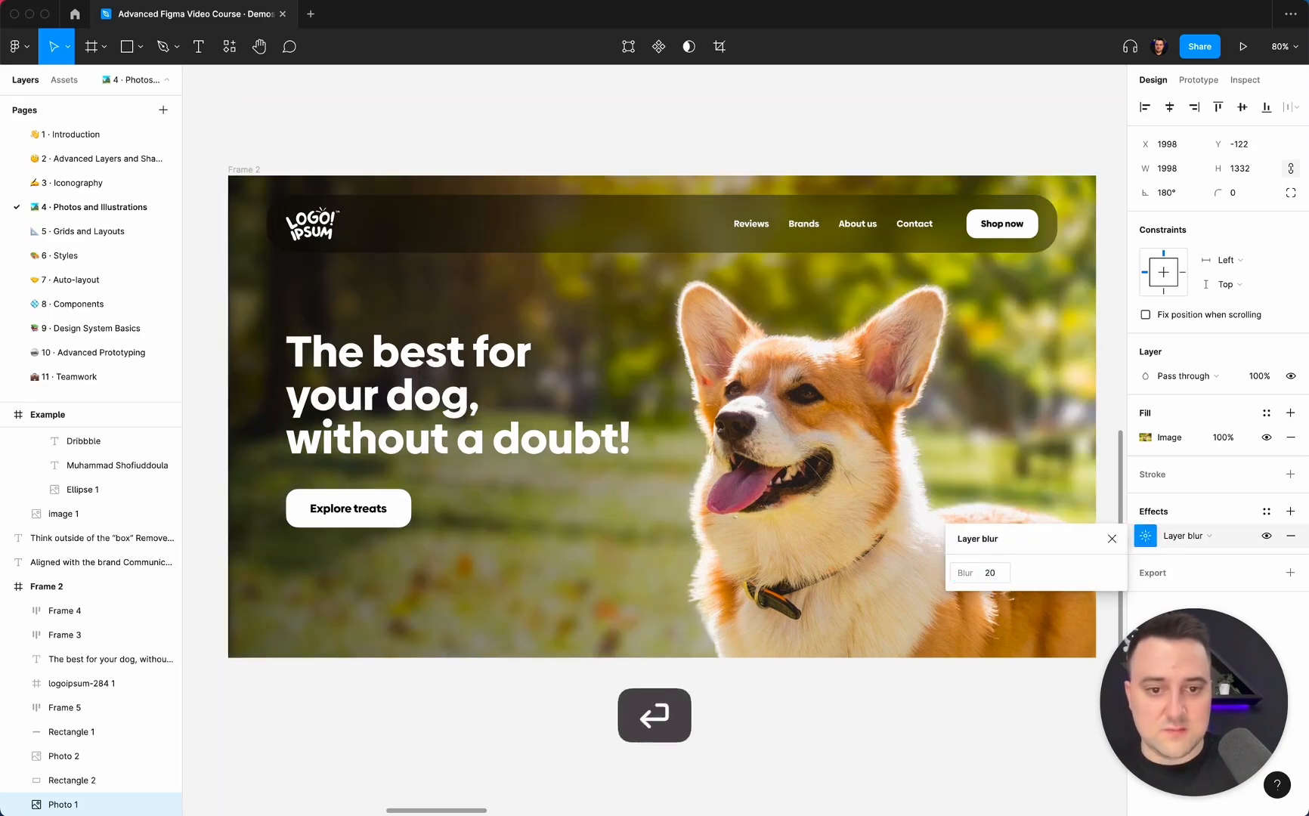
left_click(777, 141)
Examine the headline and the cutout dog against the blurred background in Frame 2.
scroll(777, 142, "down", 5)
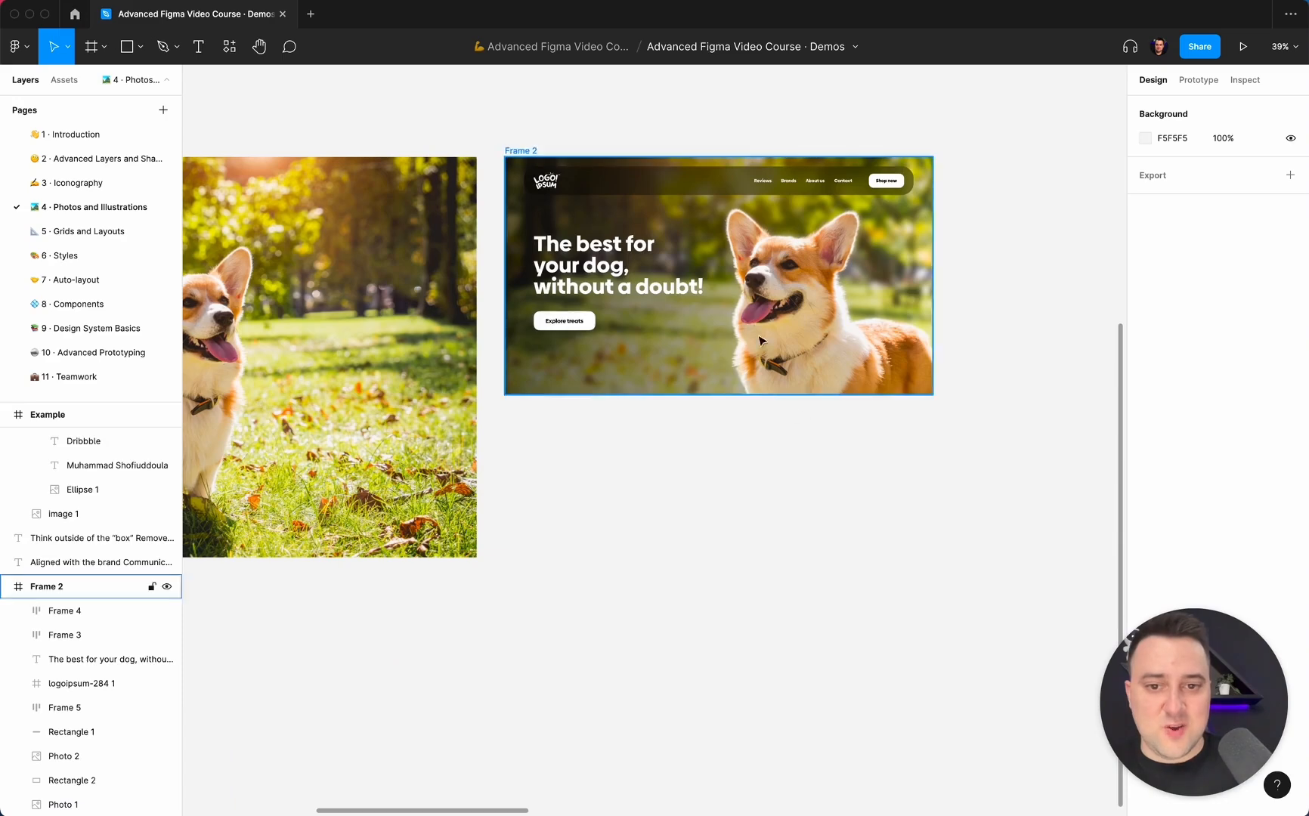
left_click(658, 267)
scroll(593, 295, "up", 5)
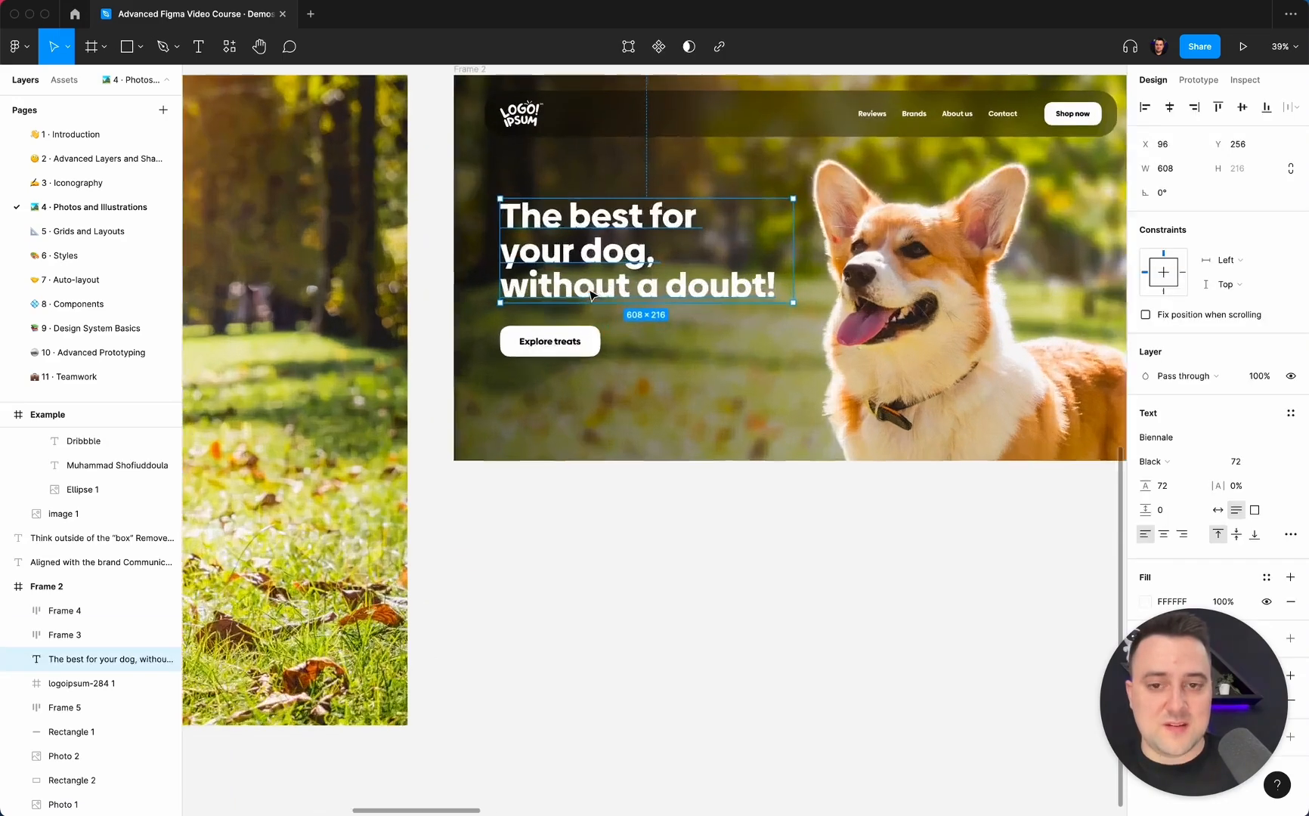
left_click(815, 568)
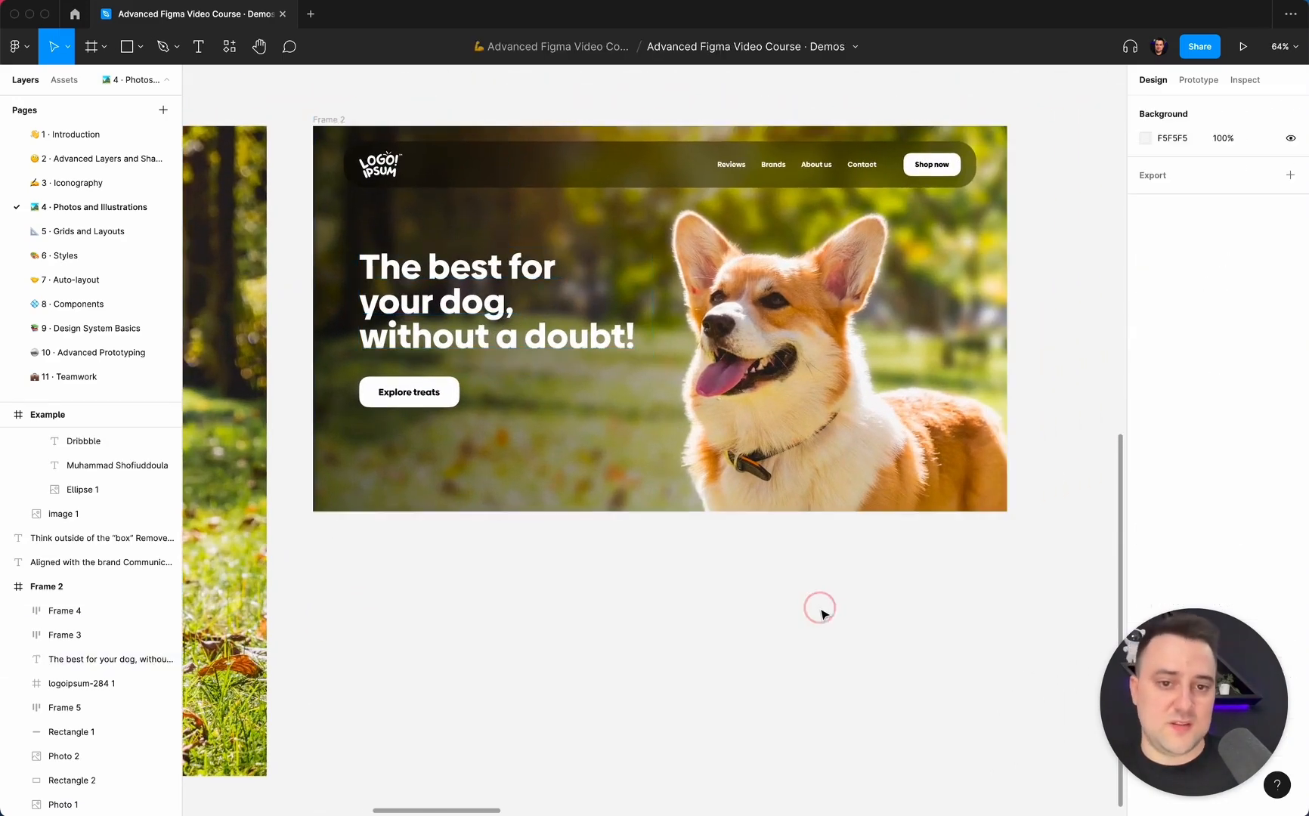
left_click(50, 783)
left_click(65, 757)
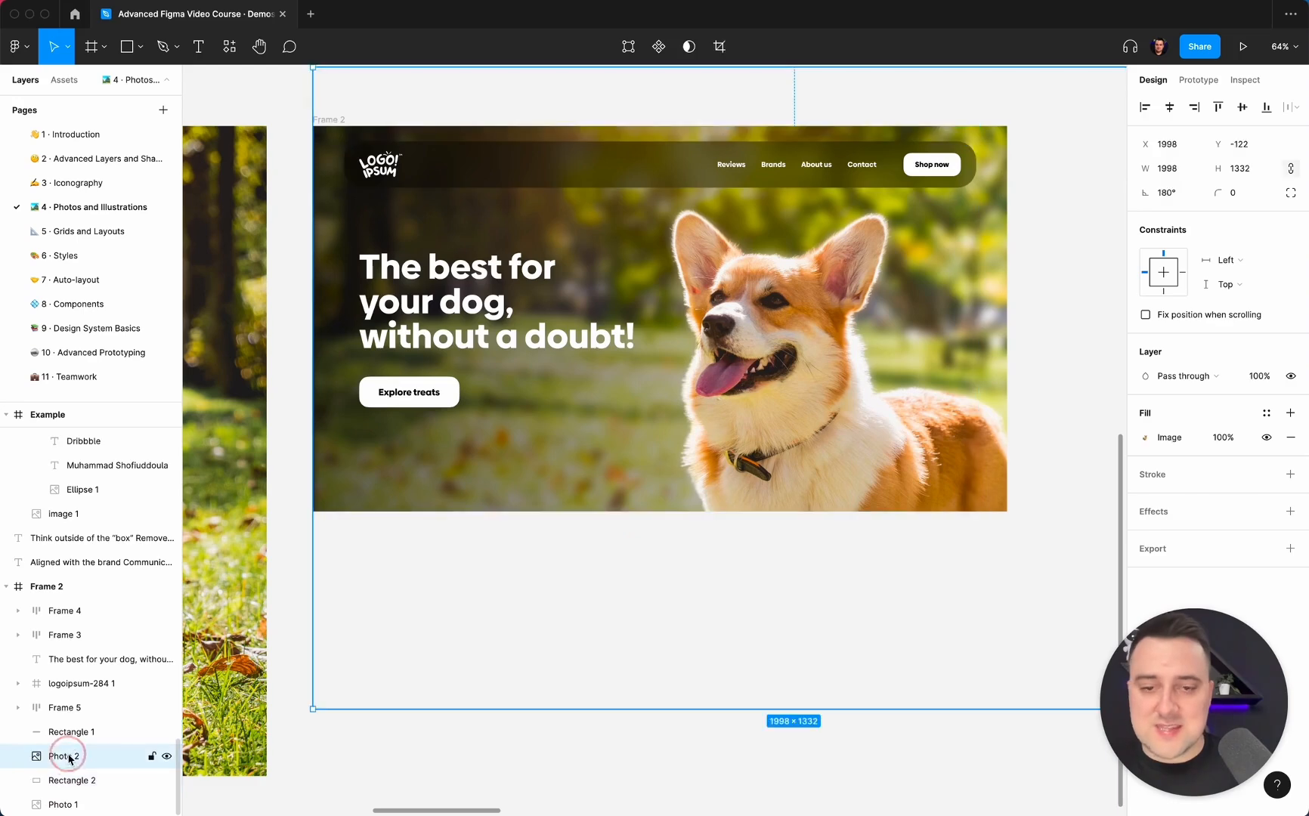
scroll(690, 537, "down", 5)
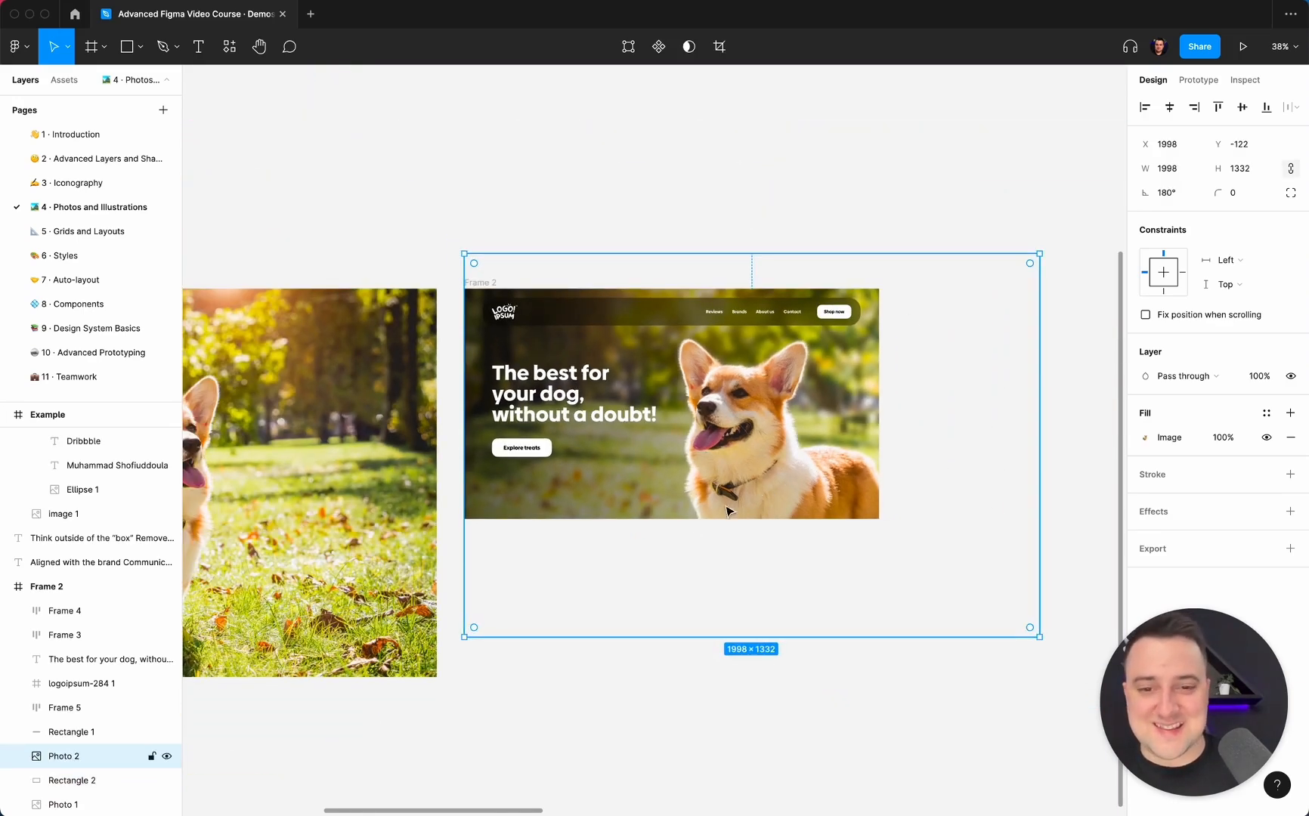
Remove the layer blur from the Photo 1 background and deselect it.
left_click(75, 803)
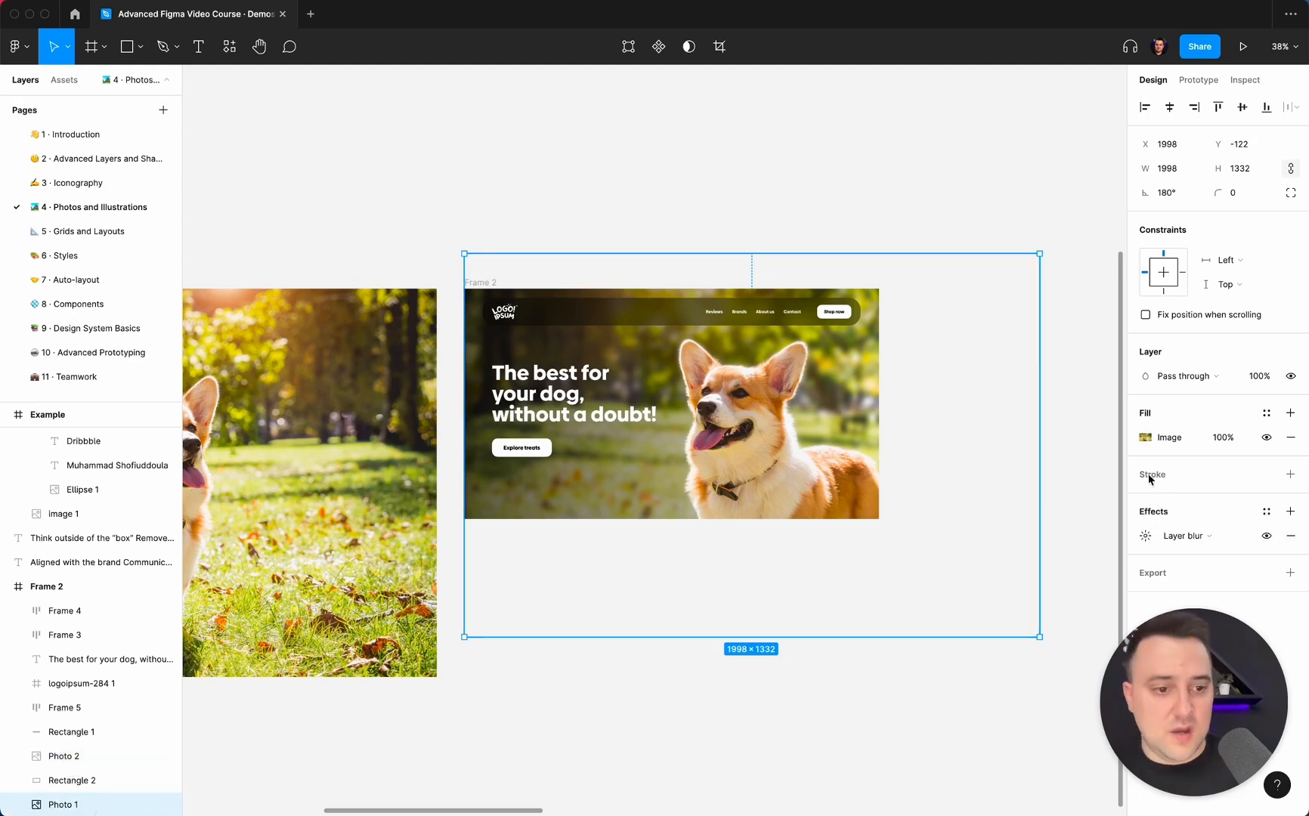
left_click(1291, 536)
left_click(745, 213)
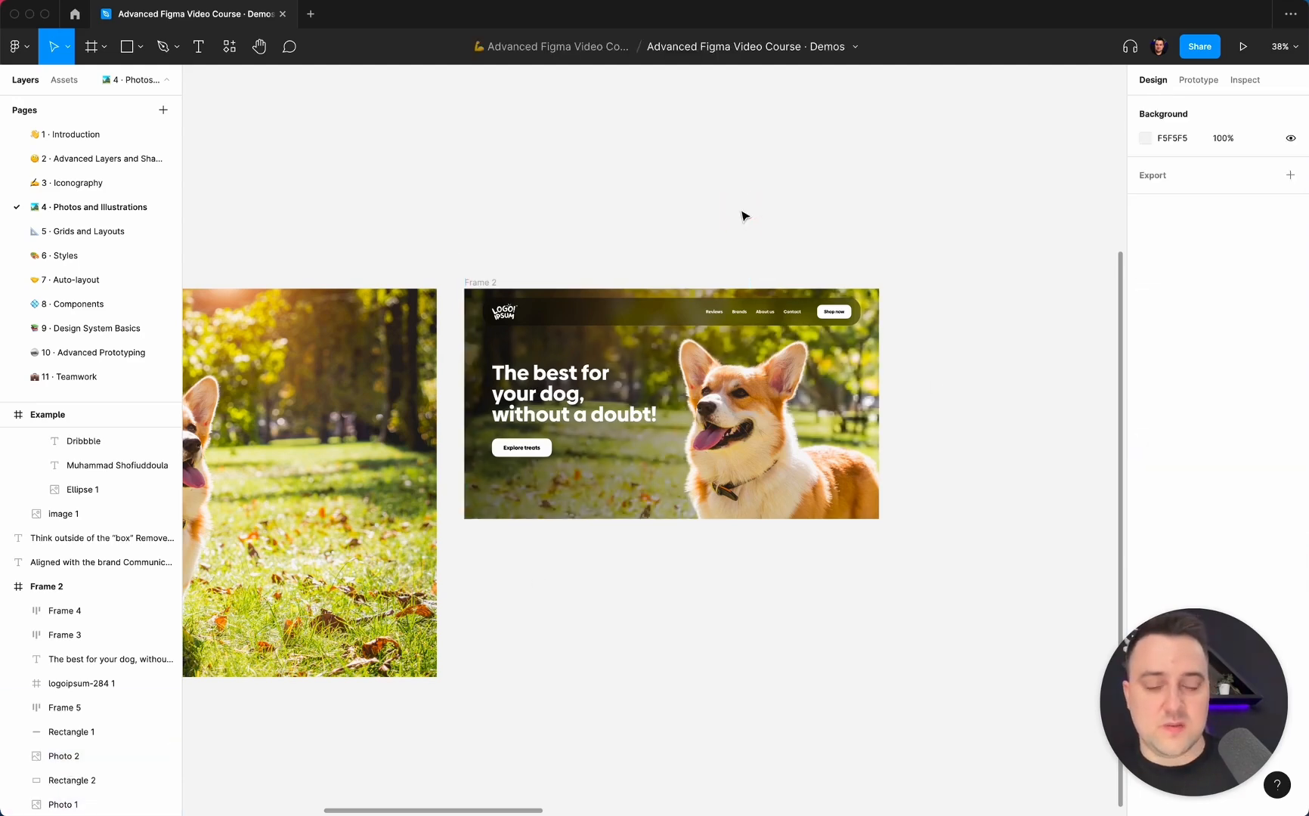
Review the list of photo guidelines beside the original dog photo, including removing the background and adding texture or patterns.
scroll(745, 214, "down", 3)
scroll(745, 214, "left", 2)
scroll(745, 216, "up", 3)
scroll(745, 216, "down", 6)
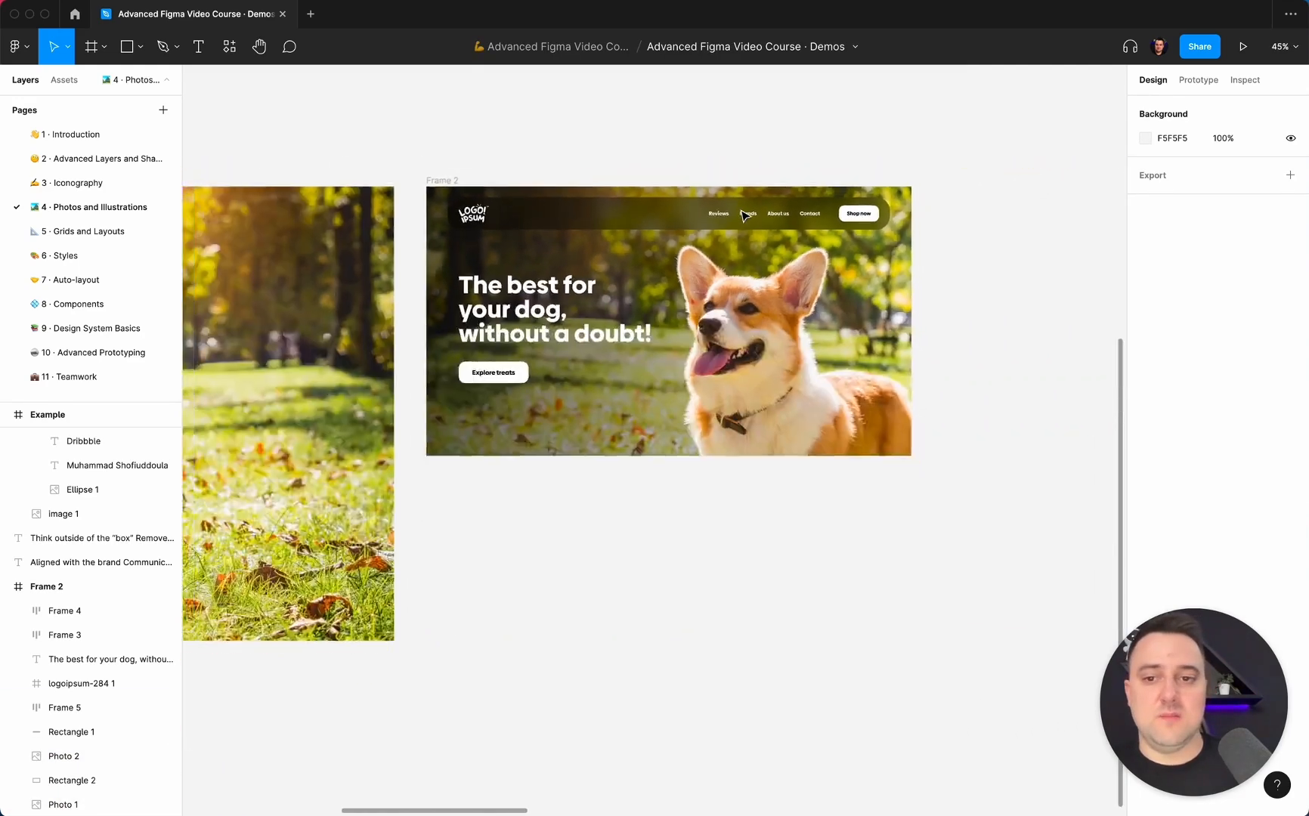
scroll(743, 217, "left", 4)
scroll(743, 217, "up", 5)
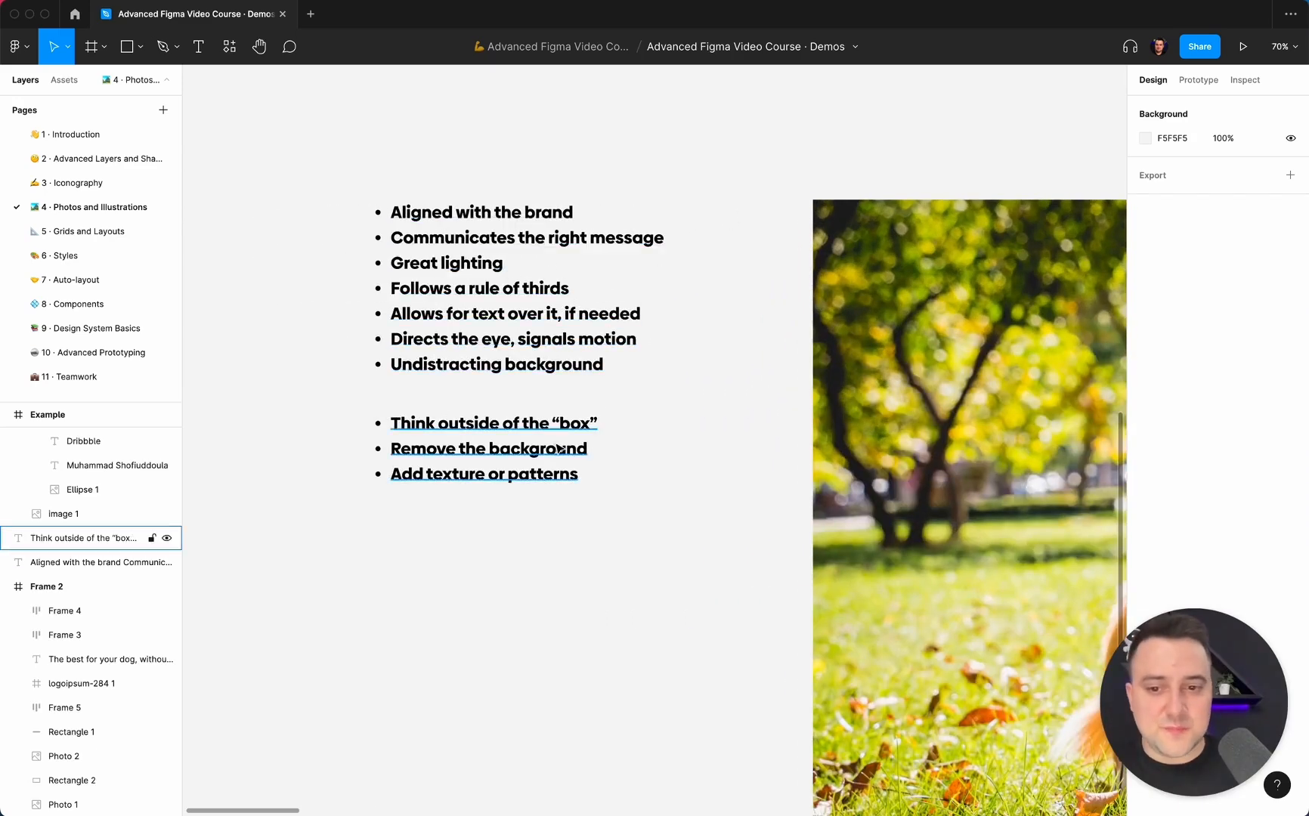
scroll(575, 452, "down", 3)
scroll(583, 455, "down", 5)
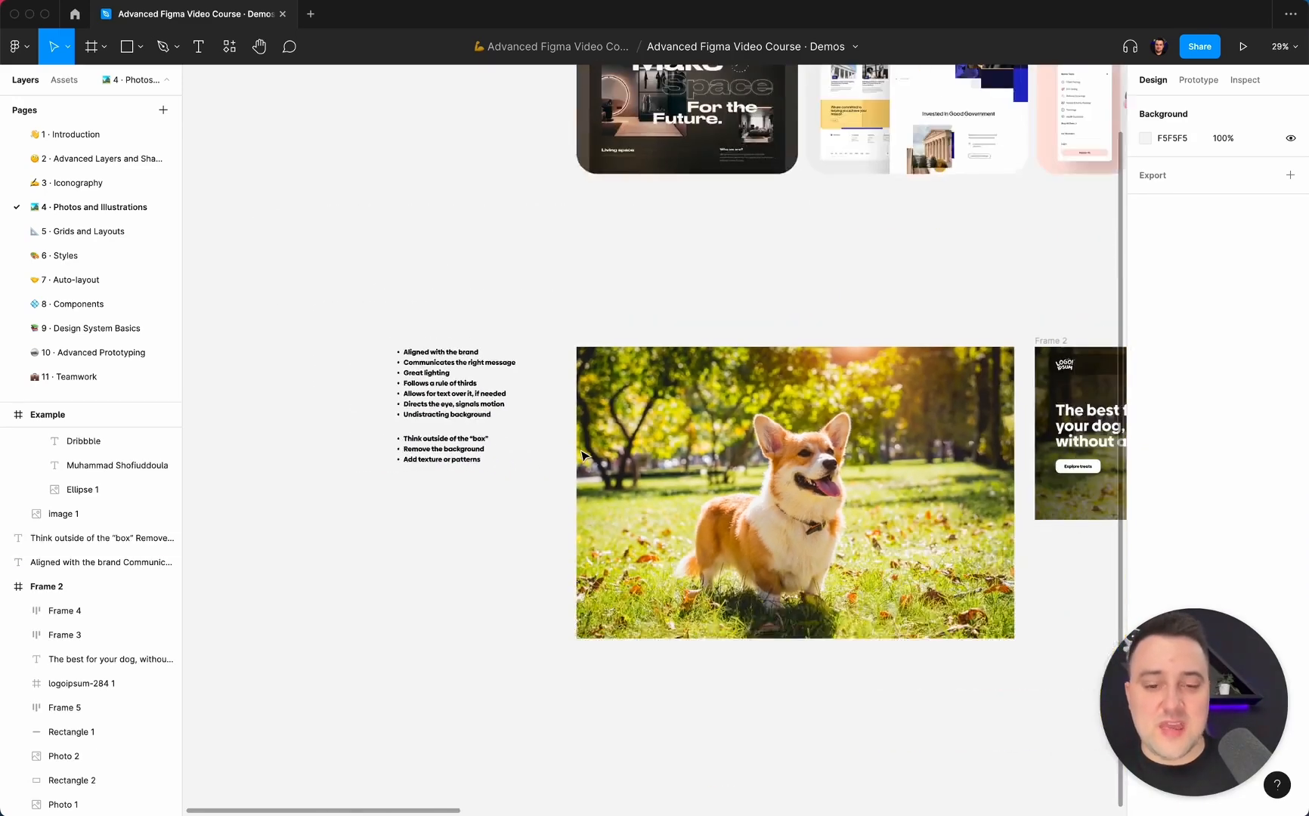
Compare the original dog photo and the guidelines list with the hero design in Frame 2.
scroll(583, 455, "right", 5)
scroll(584, 455, "up", 1)
scroll(583, 455, "left", 4)
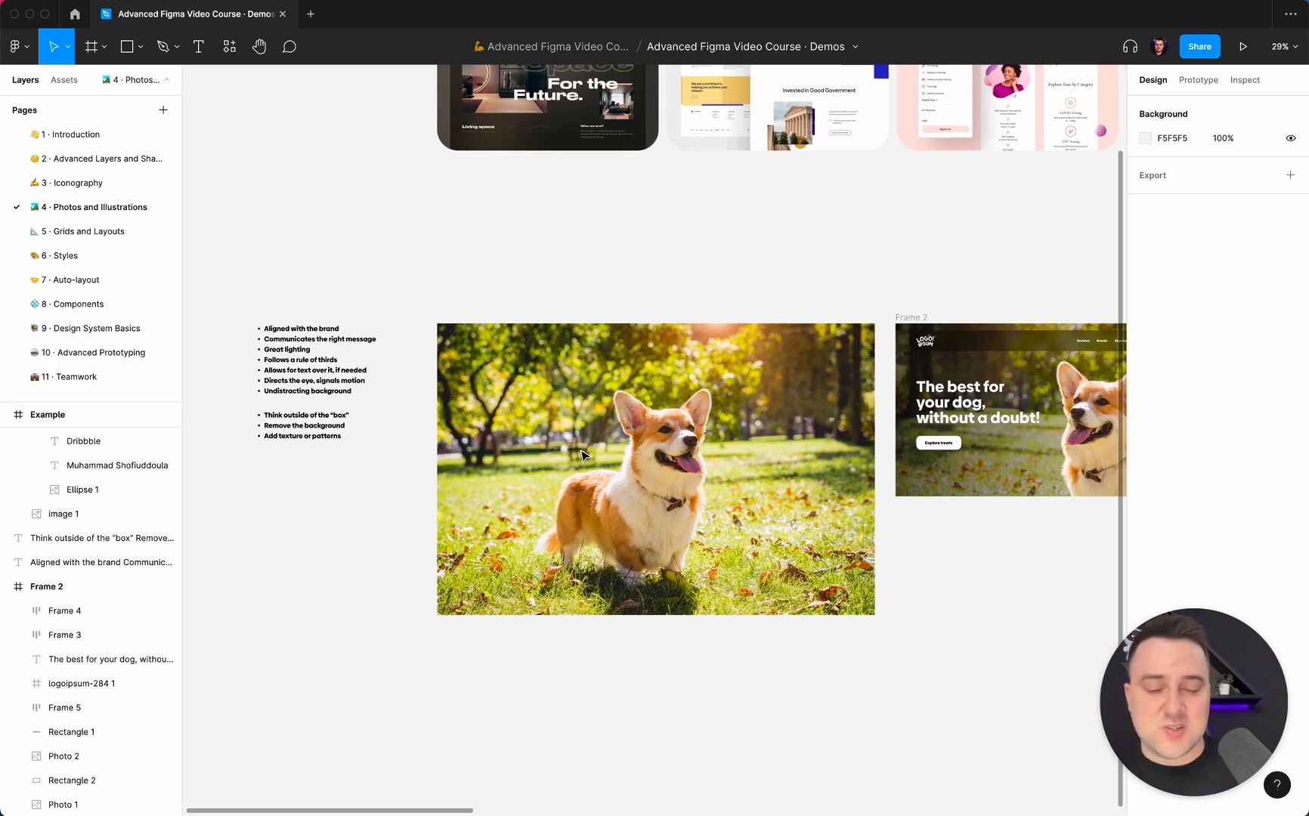
scroll(755, 439, "right", 4)
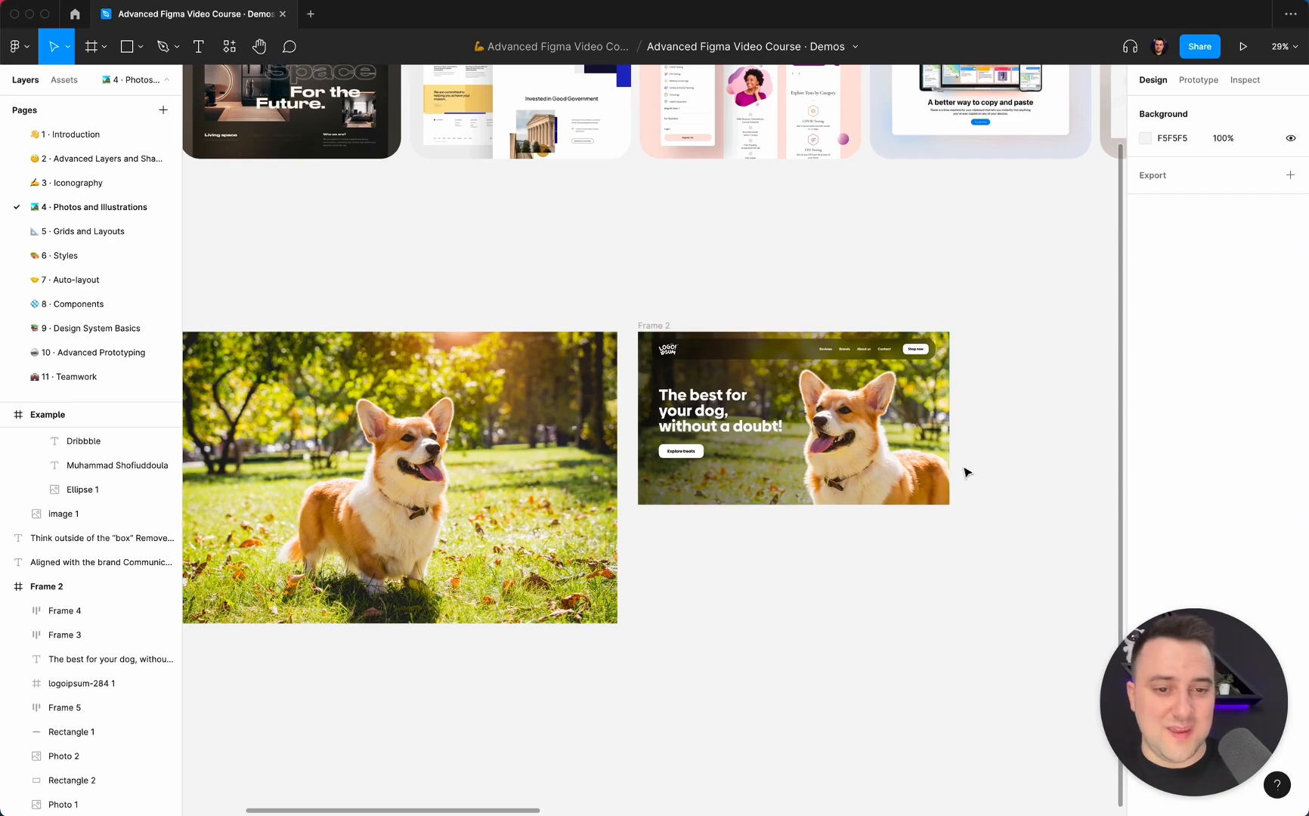
scroll(965, 468, "left", 4)
scroll(965, 473, "right", 2)
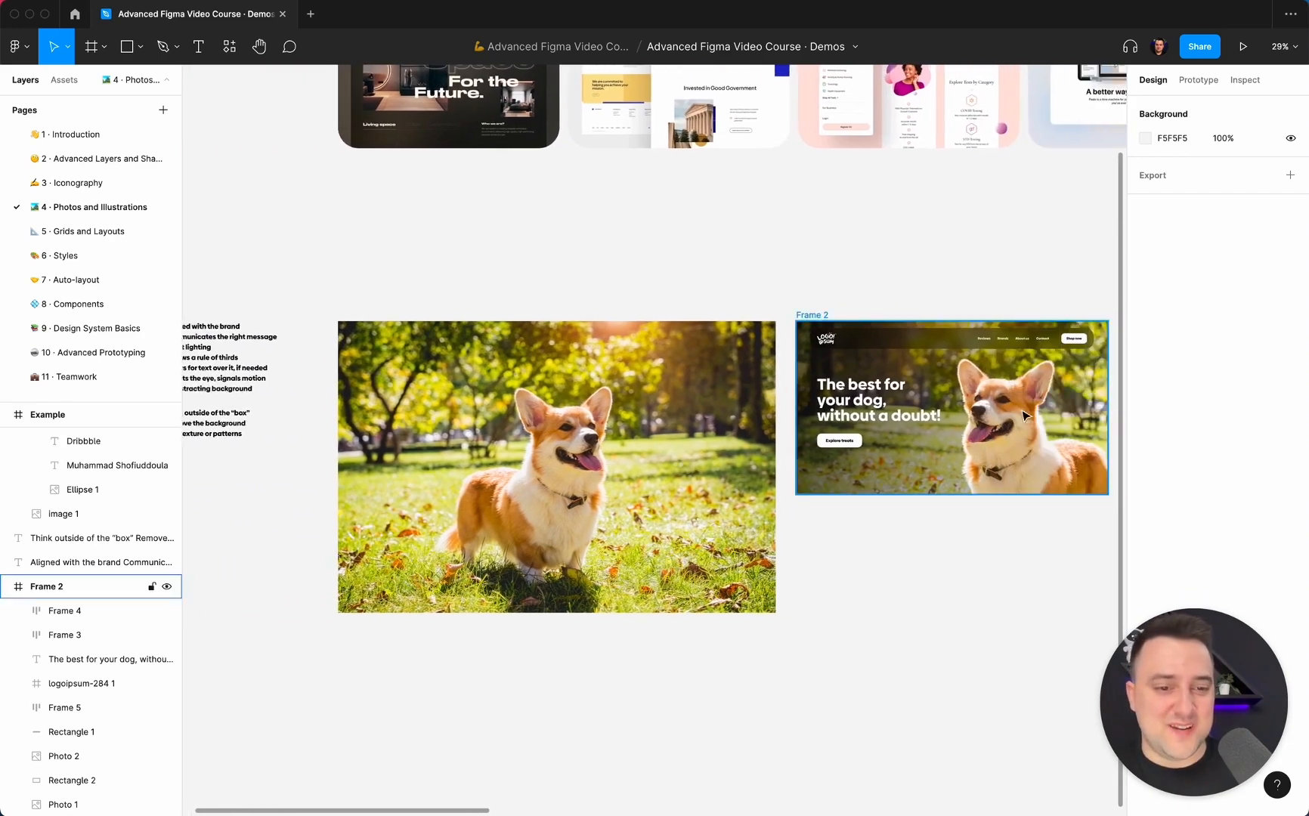
scroll(882, 518, "left", 4)
scroll(882, 519, "left", 1)
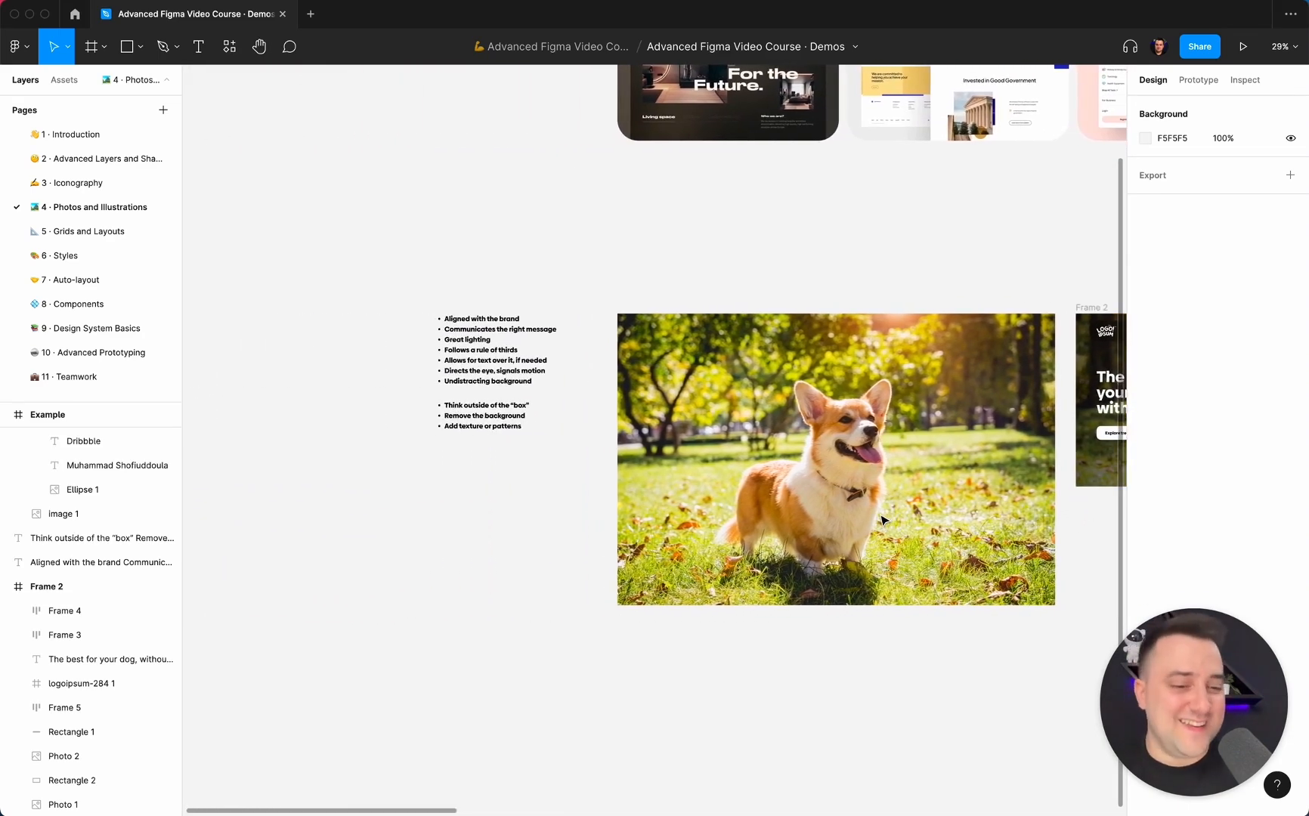
scroll(882, 519, "right", 5)
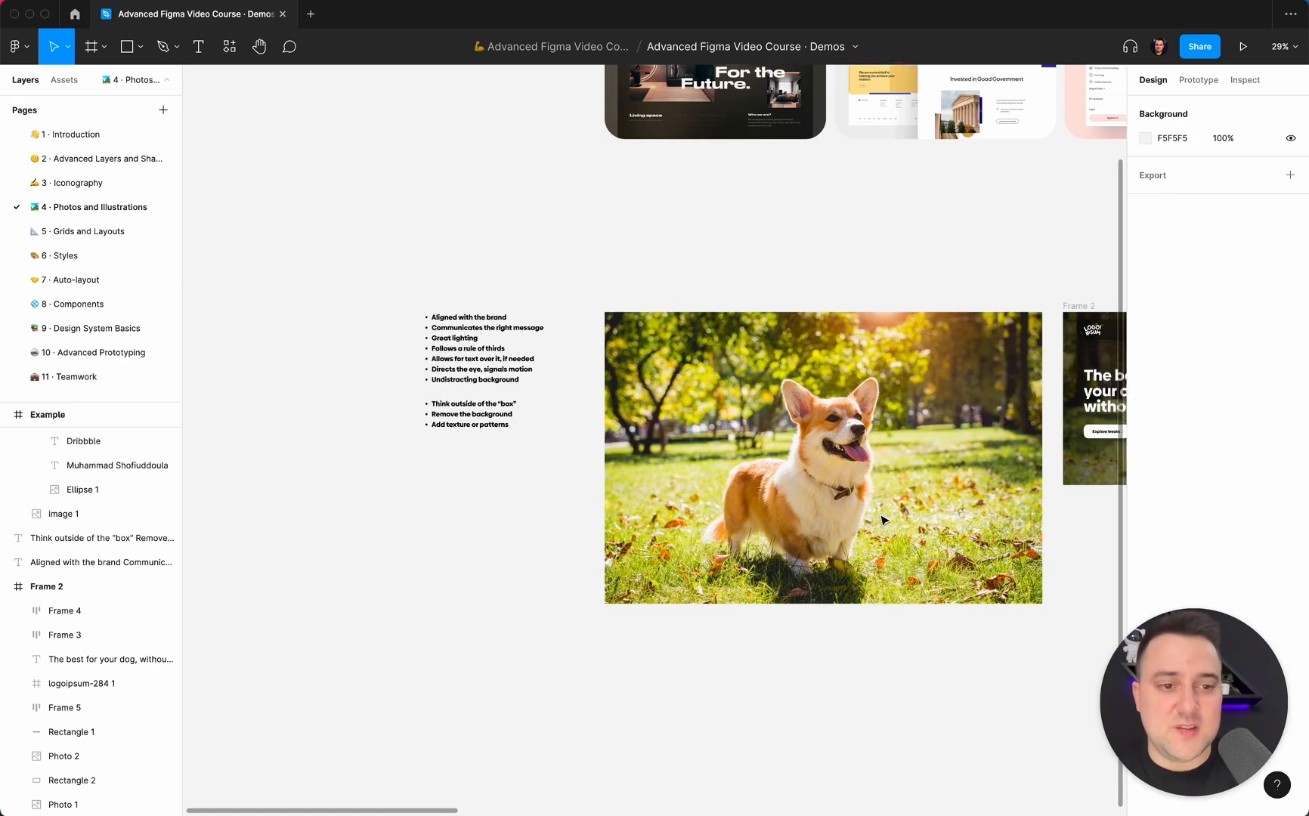
scroll(872, 452, "left", 5)
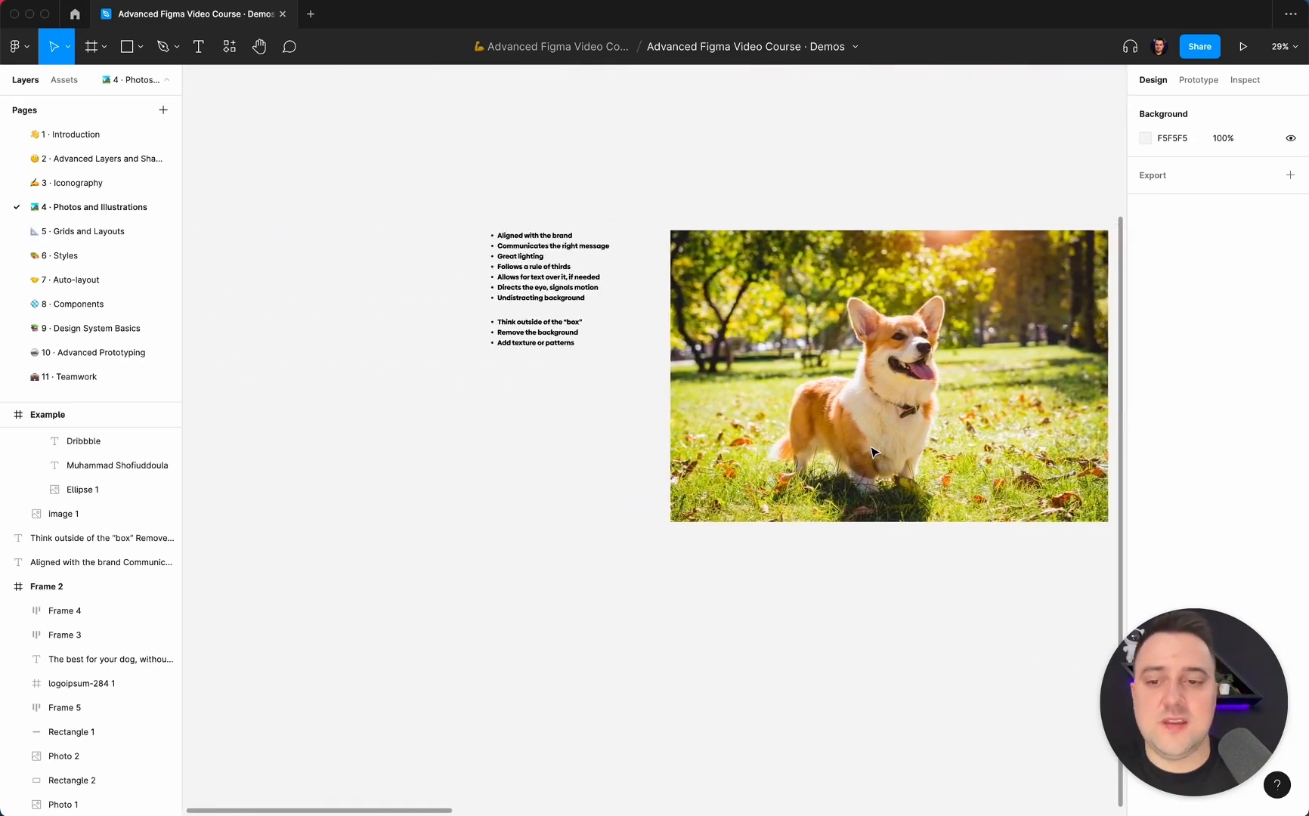
Recheck the hero in Frame 2 against the bulleted photo guidelines and the original dog photo.
scroll(628, 307, "up", 1)
scroll(629, 309, "right", 5)
scroll(629, 308, "right", 4)
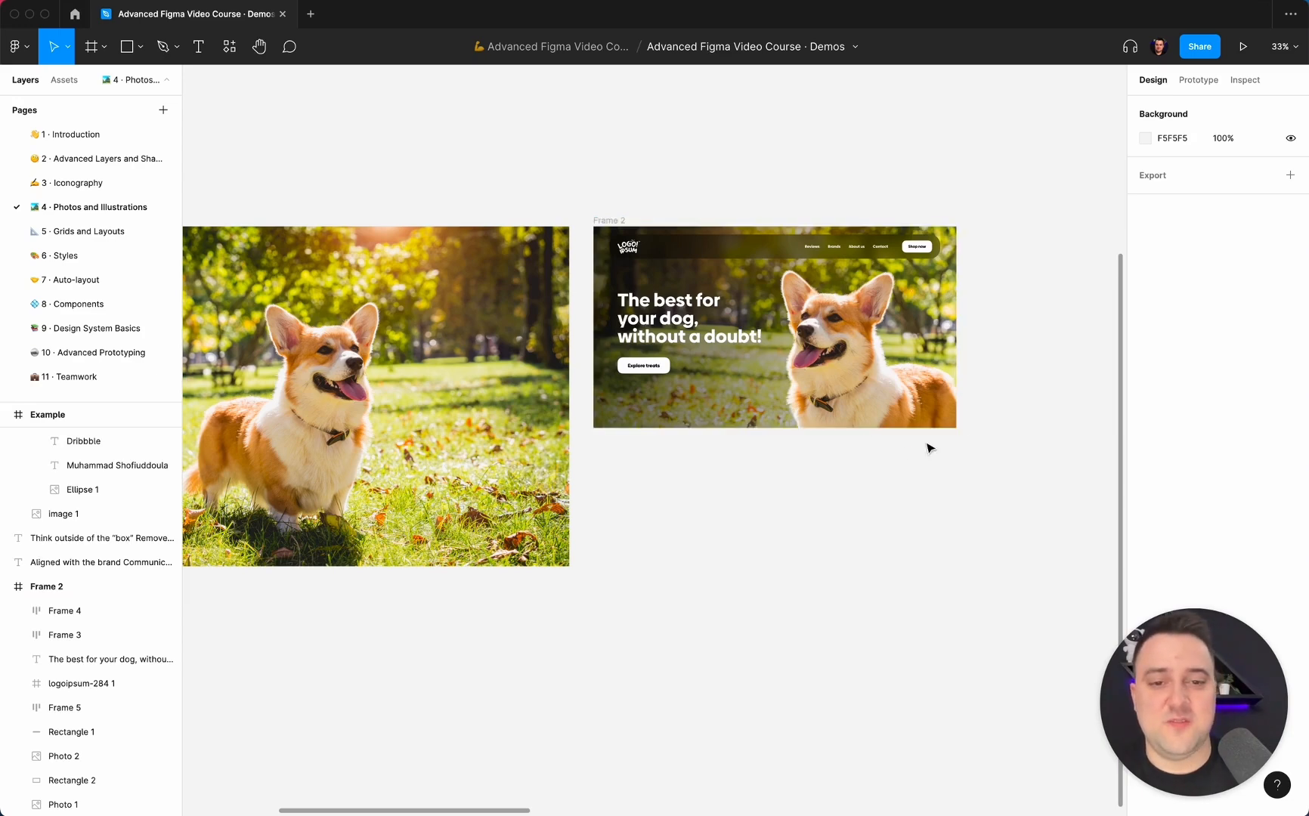
scroll(926, 452, "left", 10)
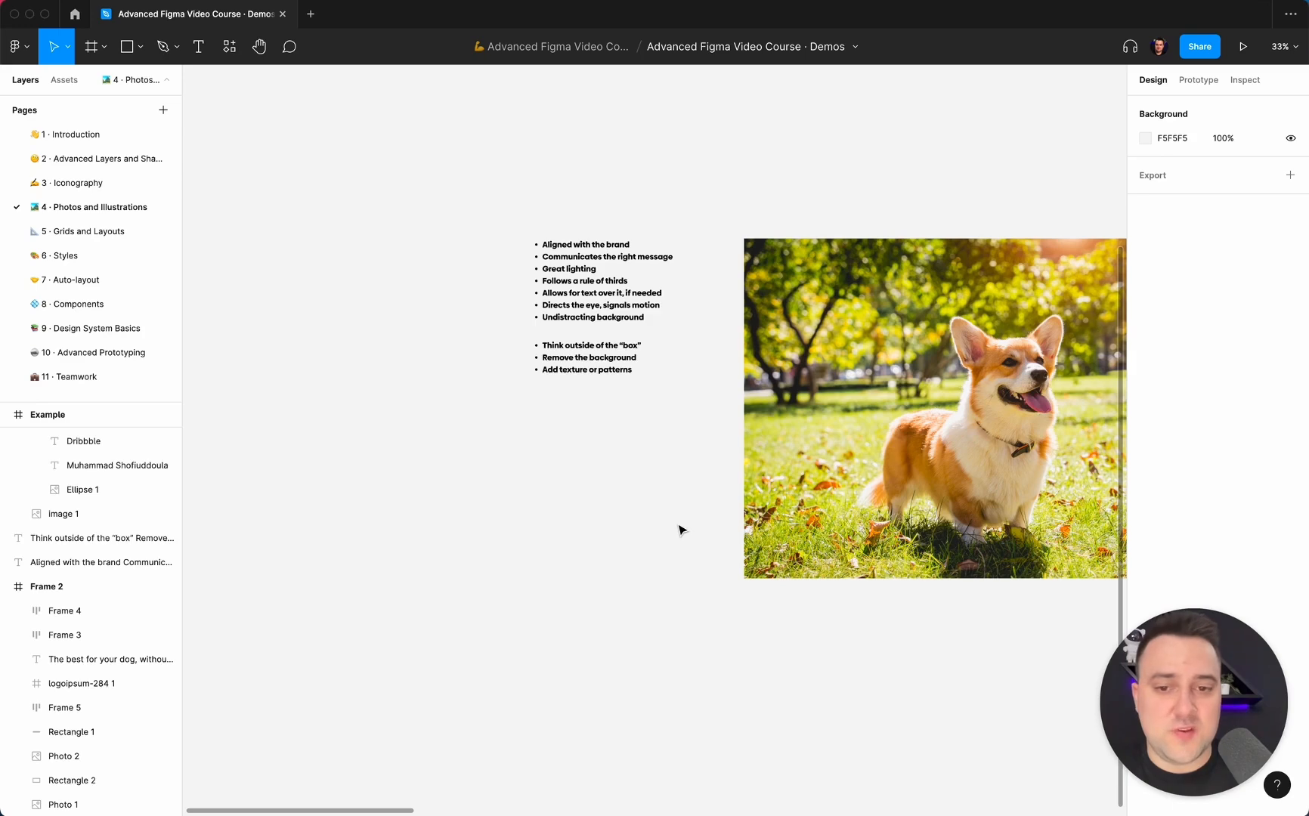
scroll(680, 529, "right", 3)
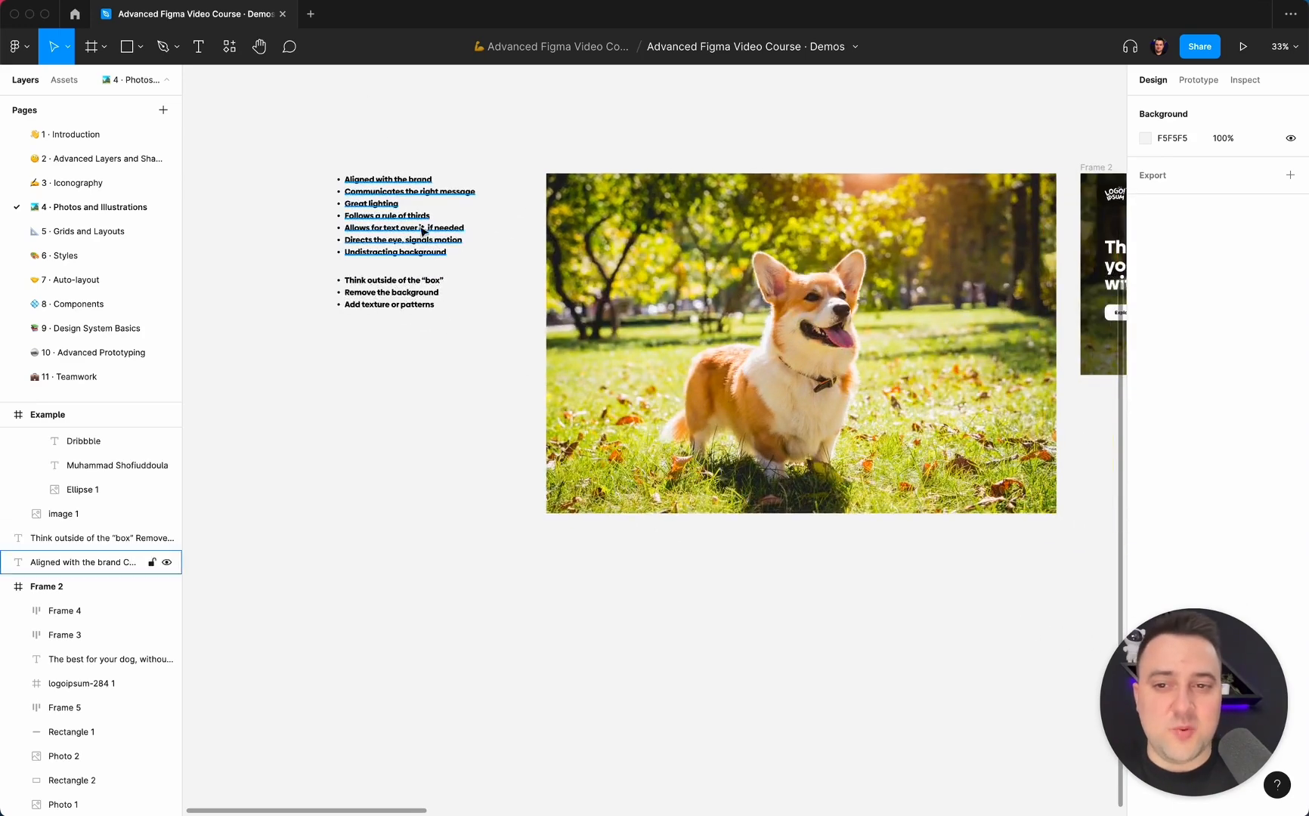
scroll(470, 407, "right", 2)
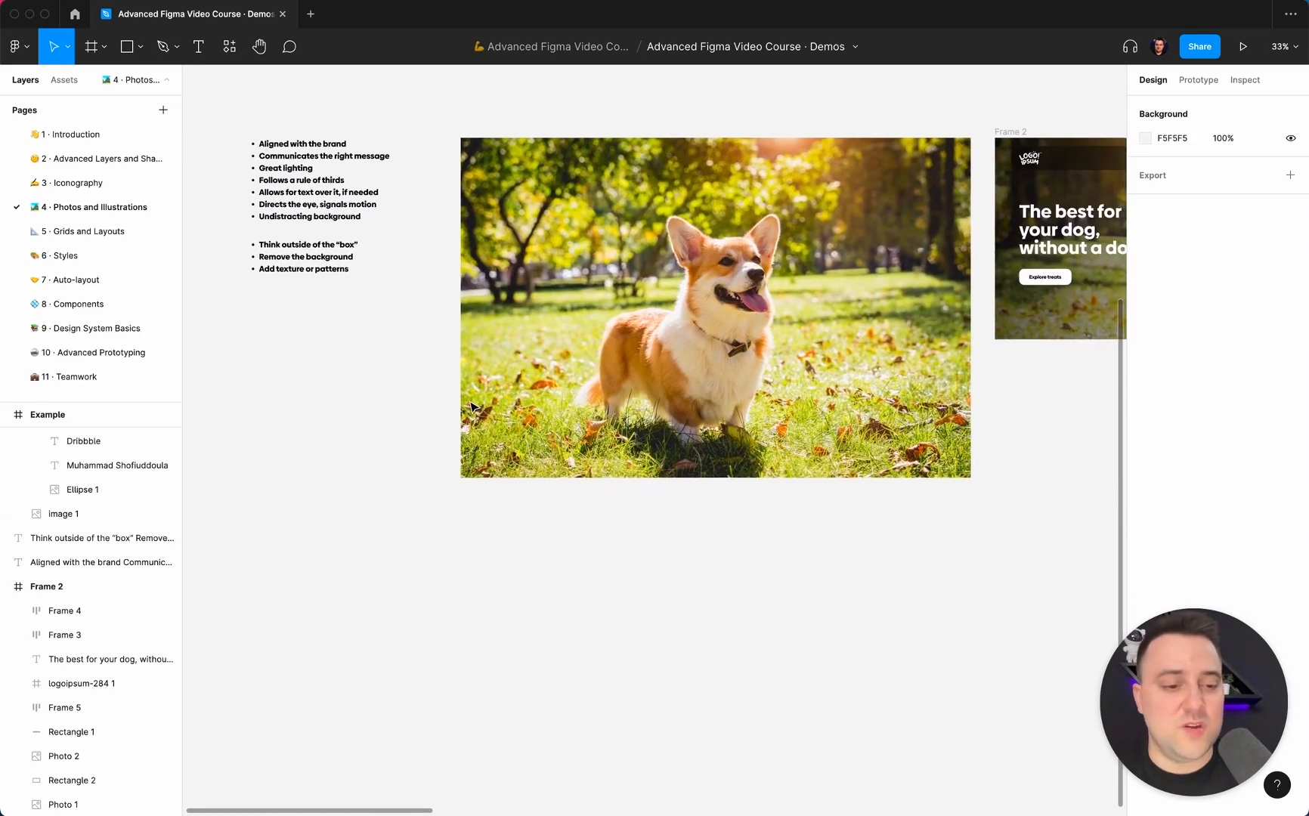
Examine the hero in Frame 2 up close, including its navigation bar, headline, Explore treats button and dog cutout.
scroll(470, 407, "right", 2)
scroll(470, 408, "down", 5)
scroll(471, 408, "up", 5)
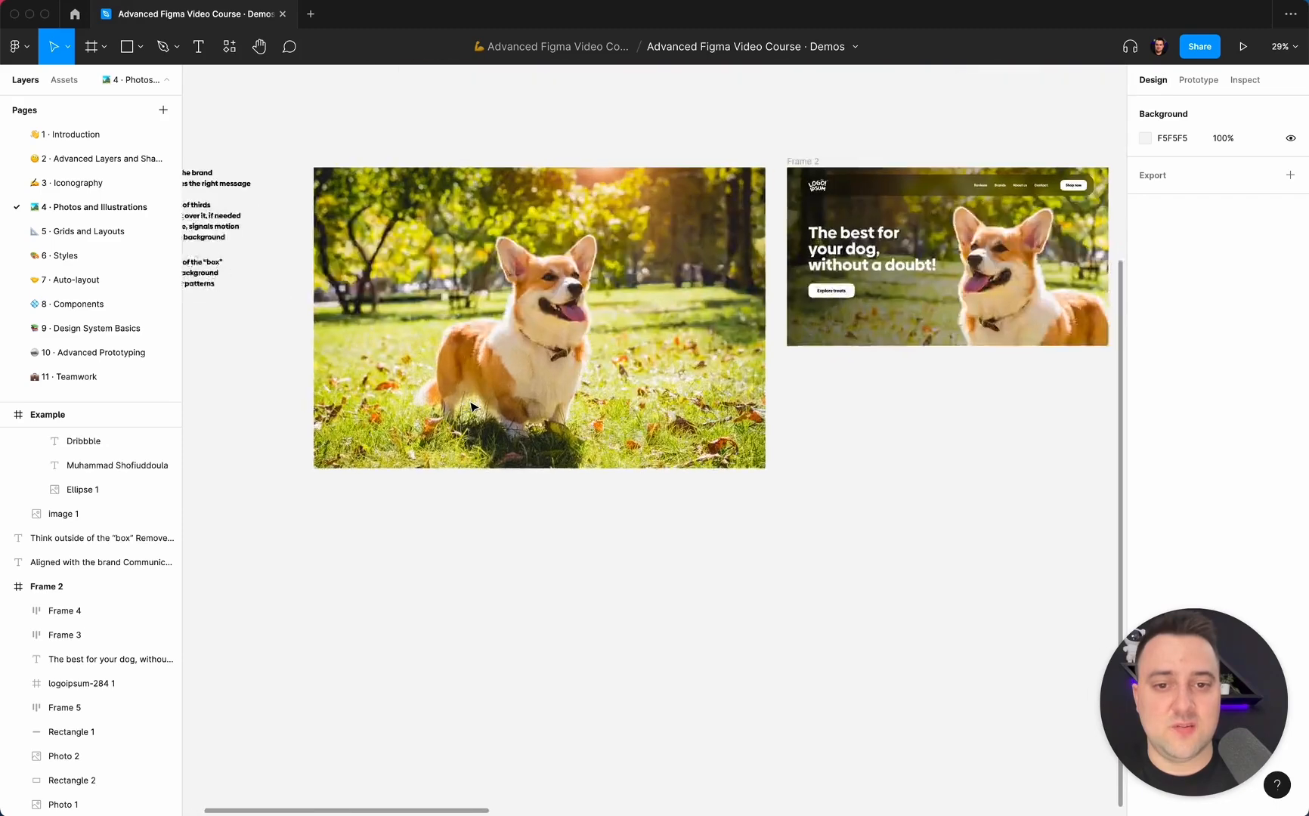
scroll(470, 408, "right", 6)
scroll(470, 408, "up", 3)
scroll(470, 407, "left", 4)
scroll(470, 407, "up", 4)
scroll(470, 407, "right", 3)
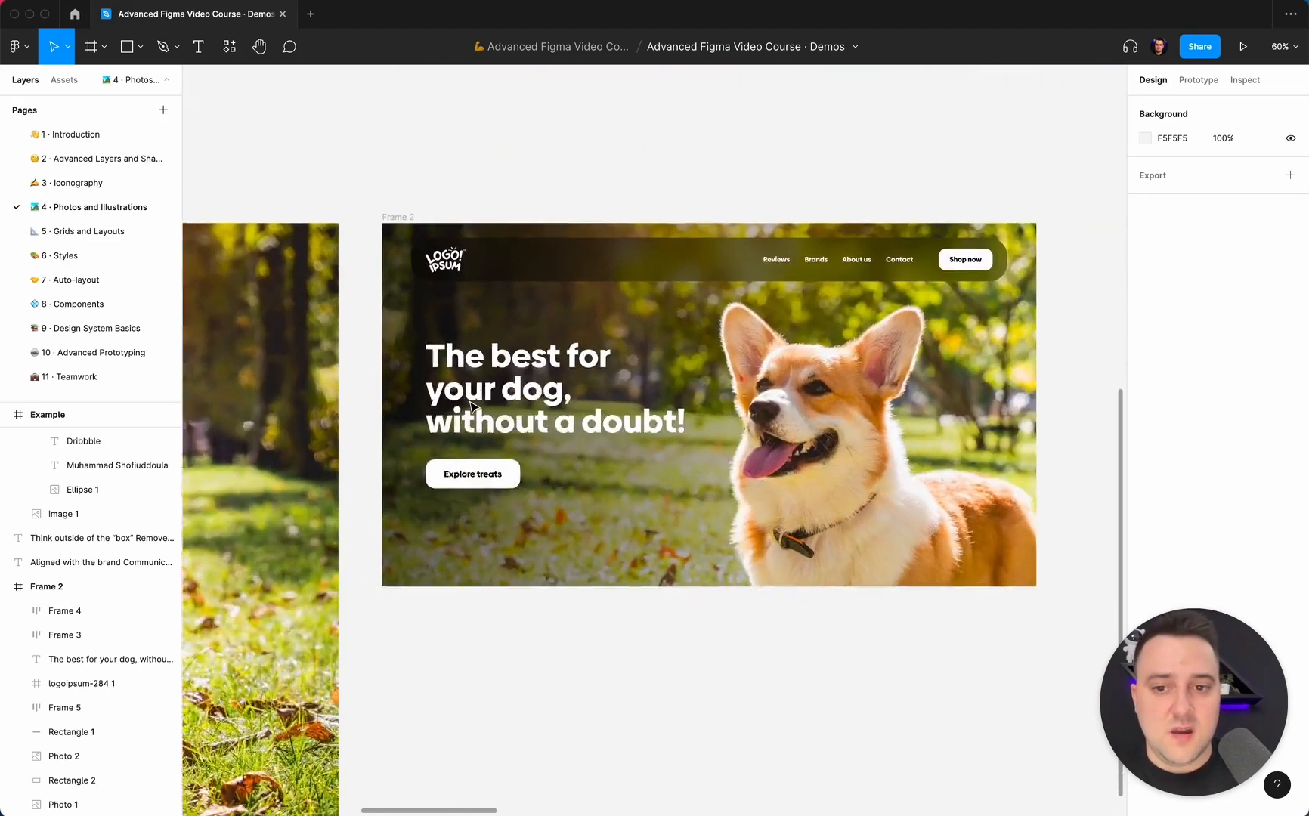